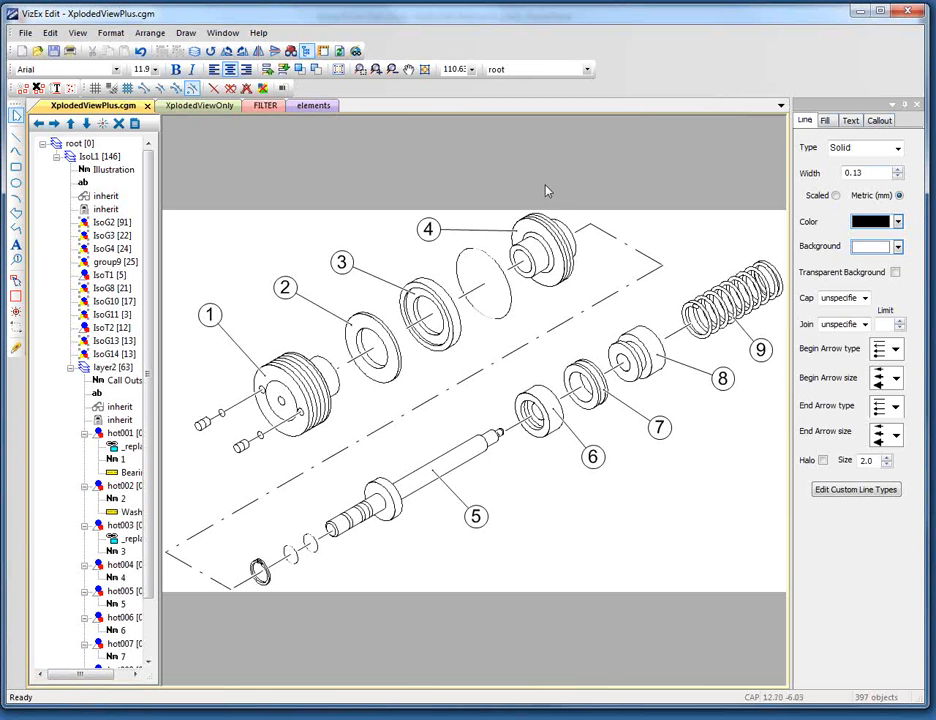
Select the dash-dot line at the upper end of the exploded view and set its fill style to Pattern (tiled)
left_click(608, 237)
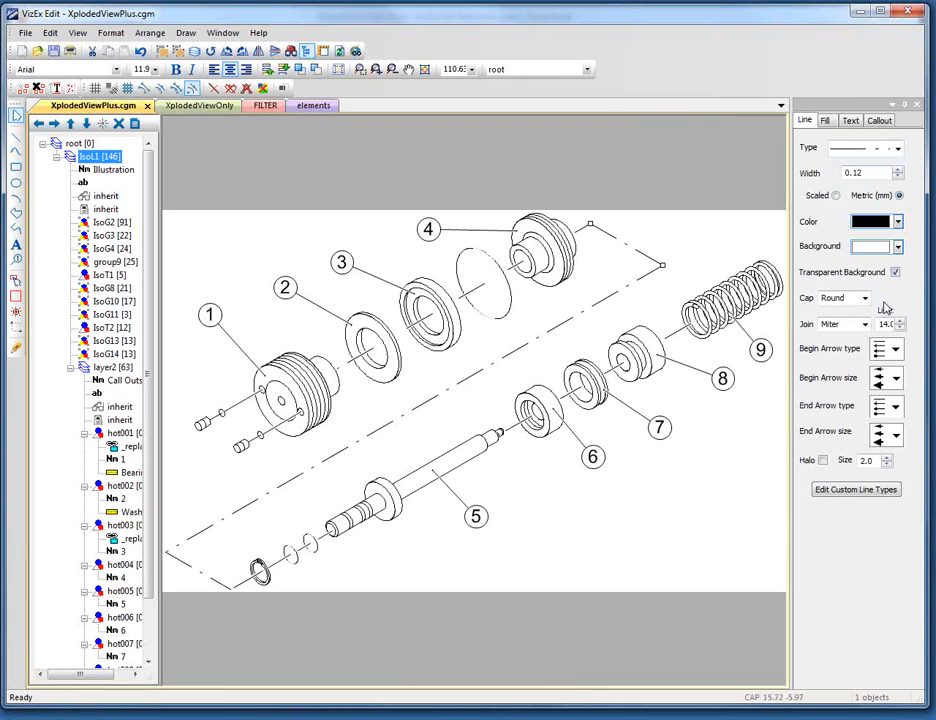
left_click(893, 386)
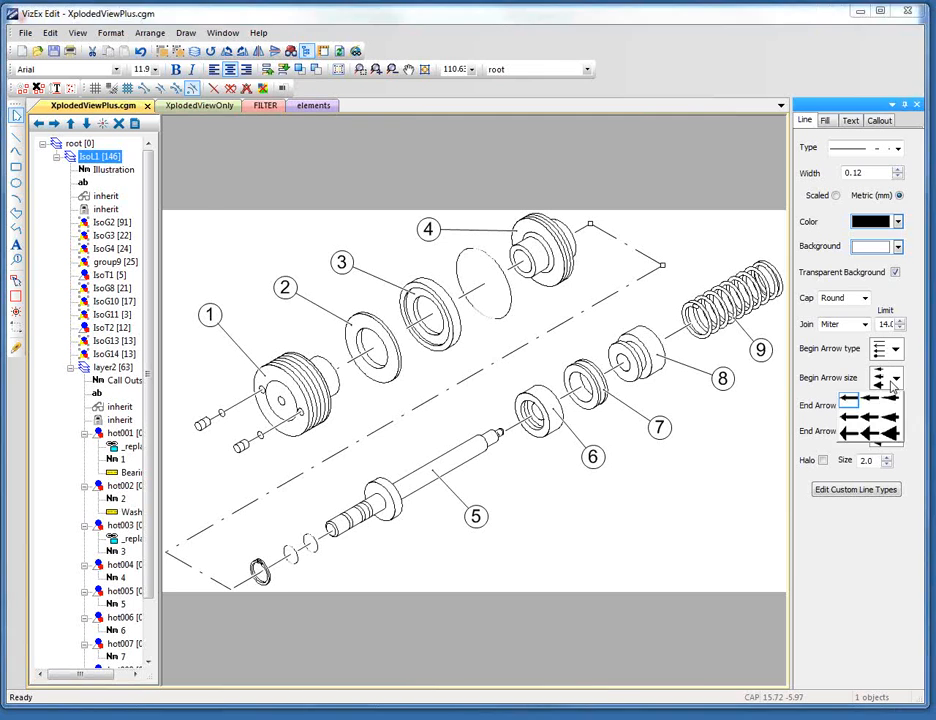
left_click(893, 386)
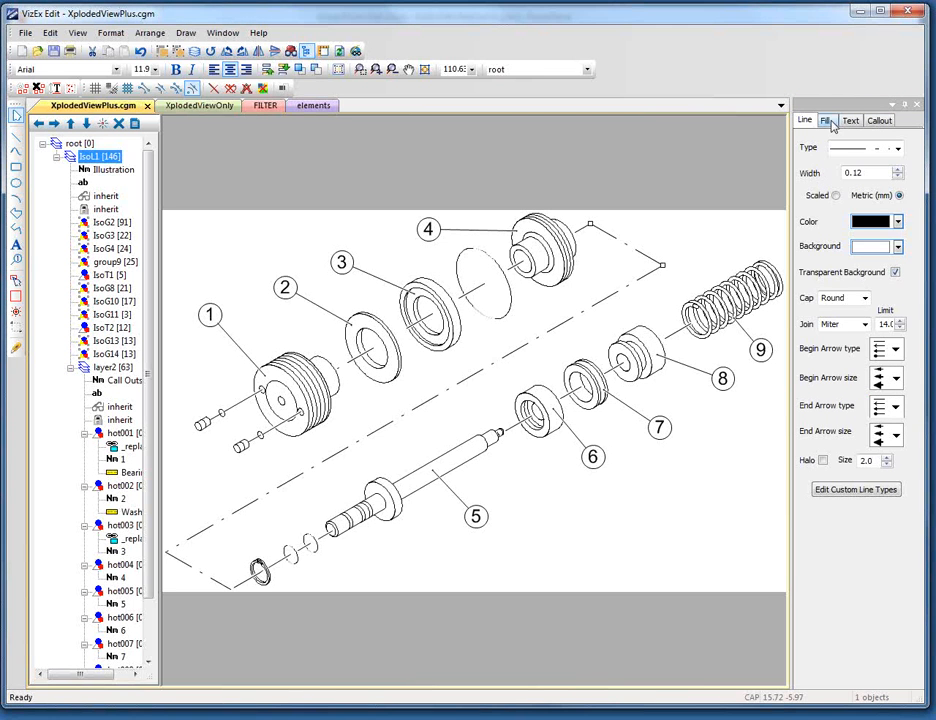
left_click(829, 122)
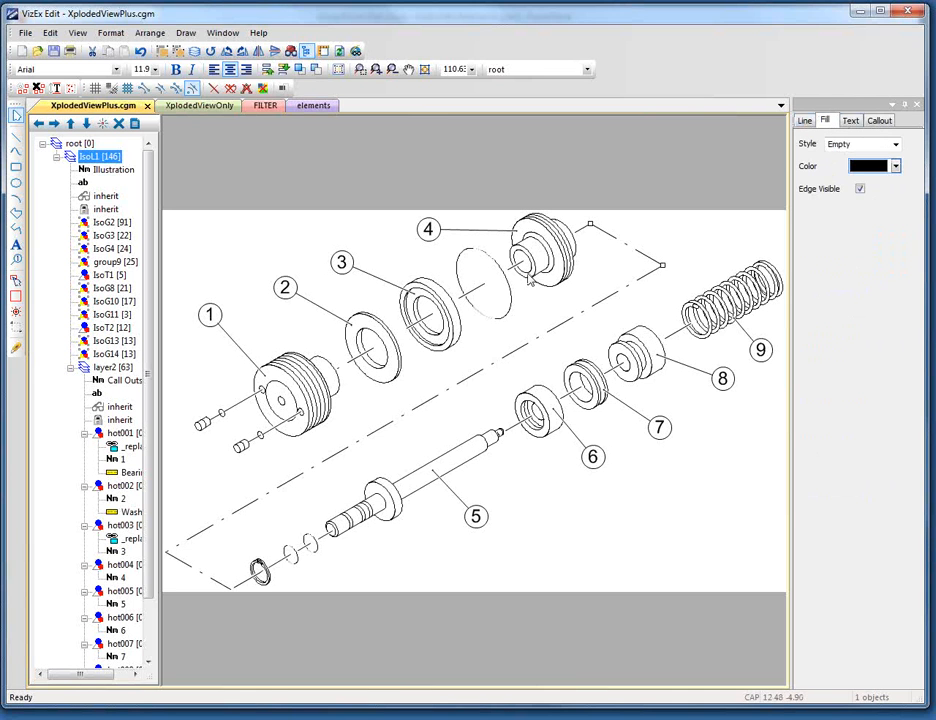
left_click(895, 145)
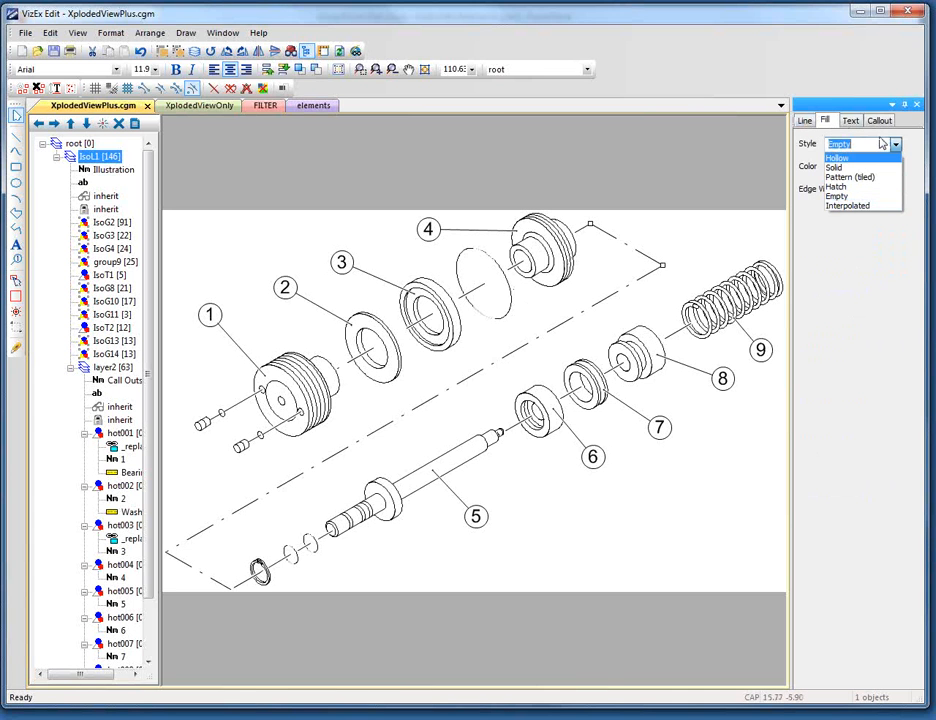
left_click(855, 178)
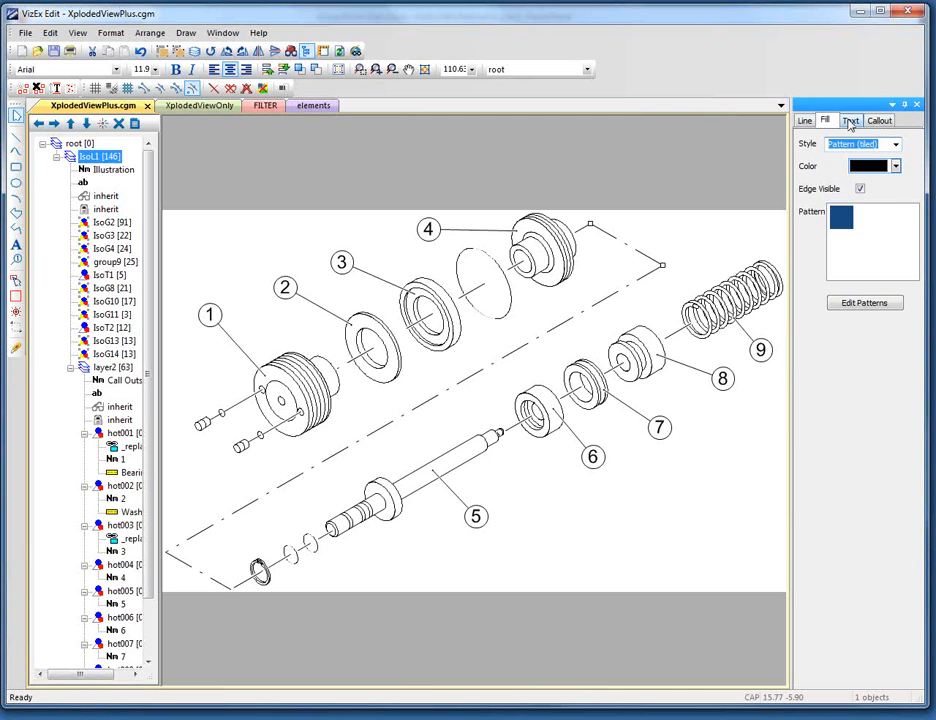
Examine the text properties of callout number 4, then the callout settings
left_click(850, 122)
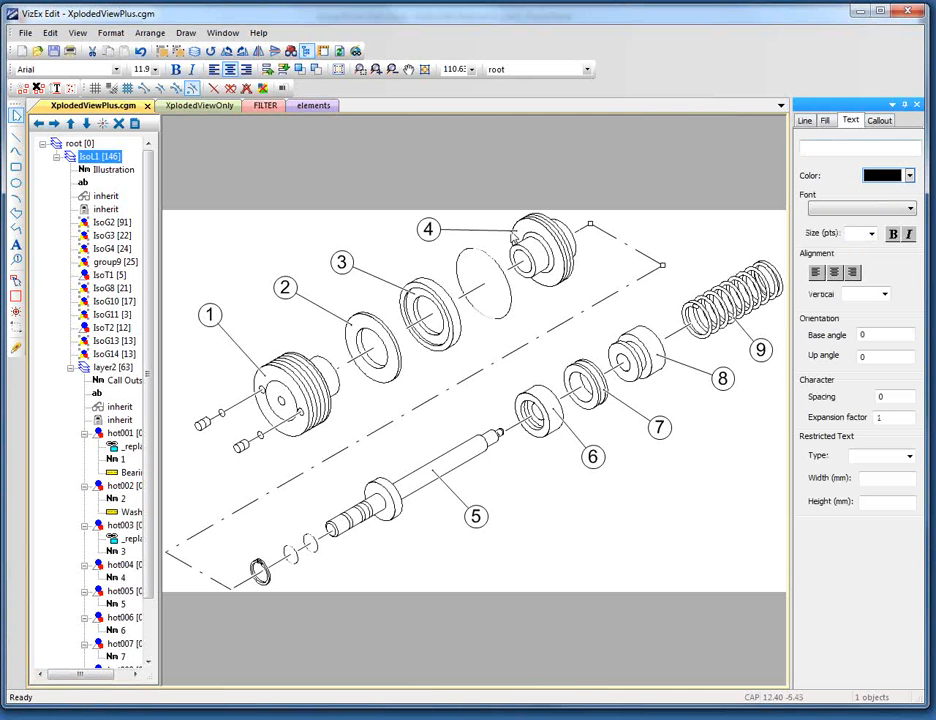
left_click(428, 229)
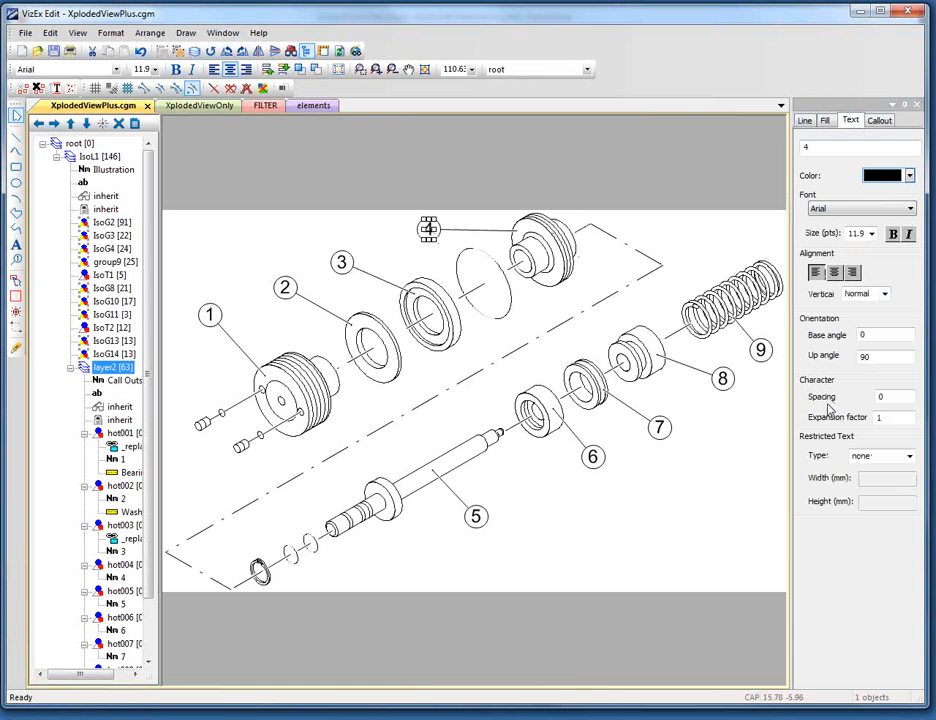
left_click(877, 121)
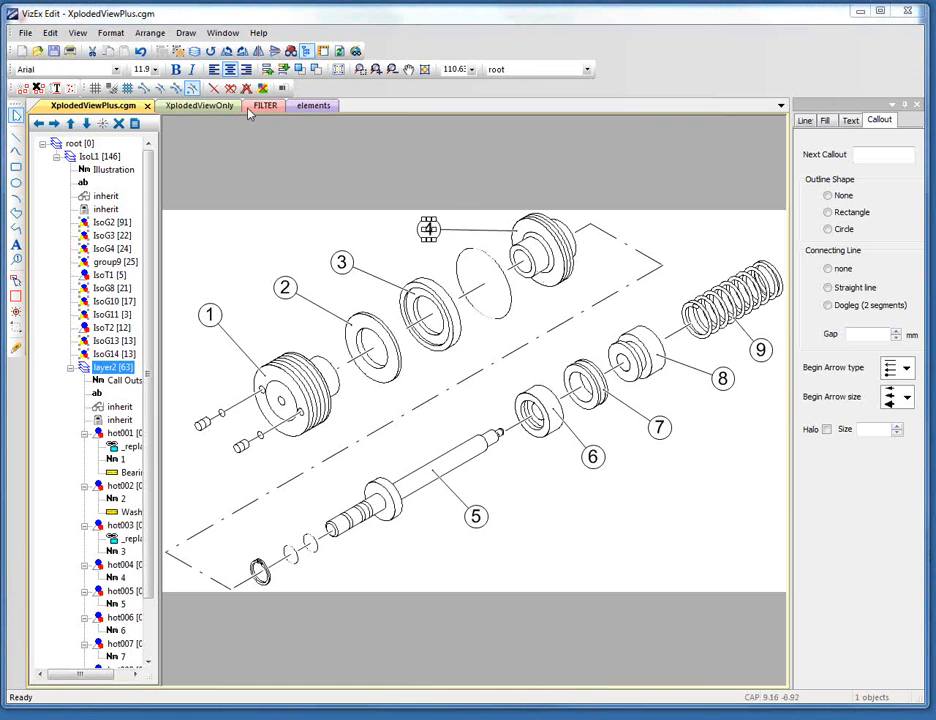
In the elements drawing, turn on endpoint snapping and draw a diagonal line below the gray rectangle
left_click(309, 107)
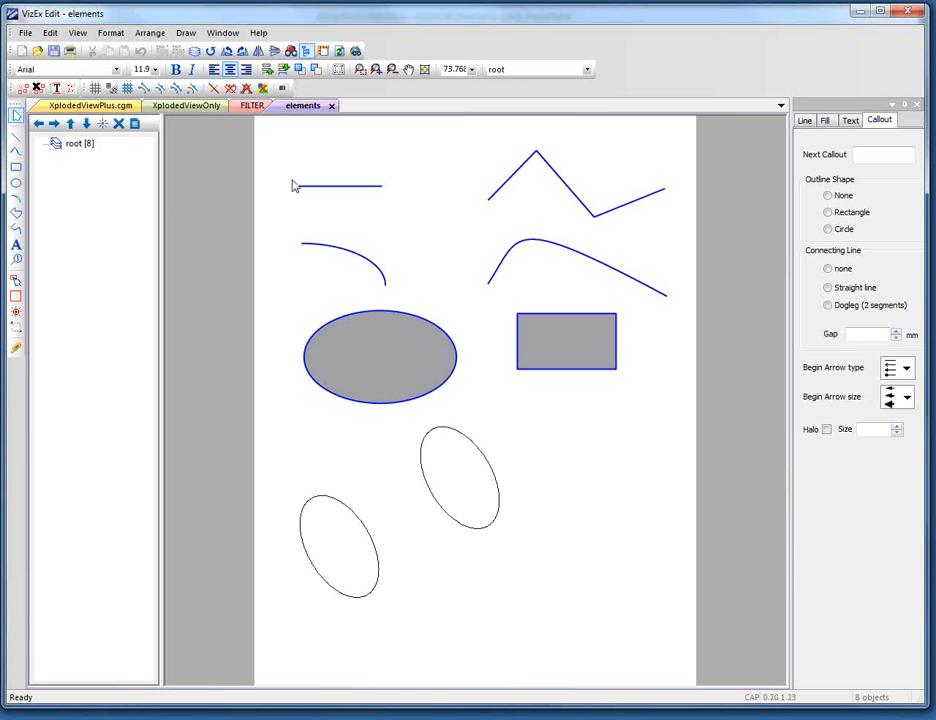
left_click(144, 90)
left_click(16, 135)
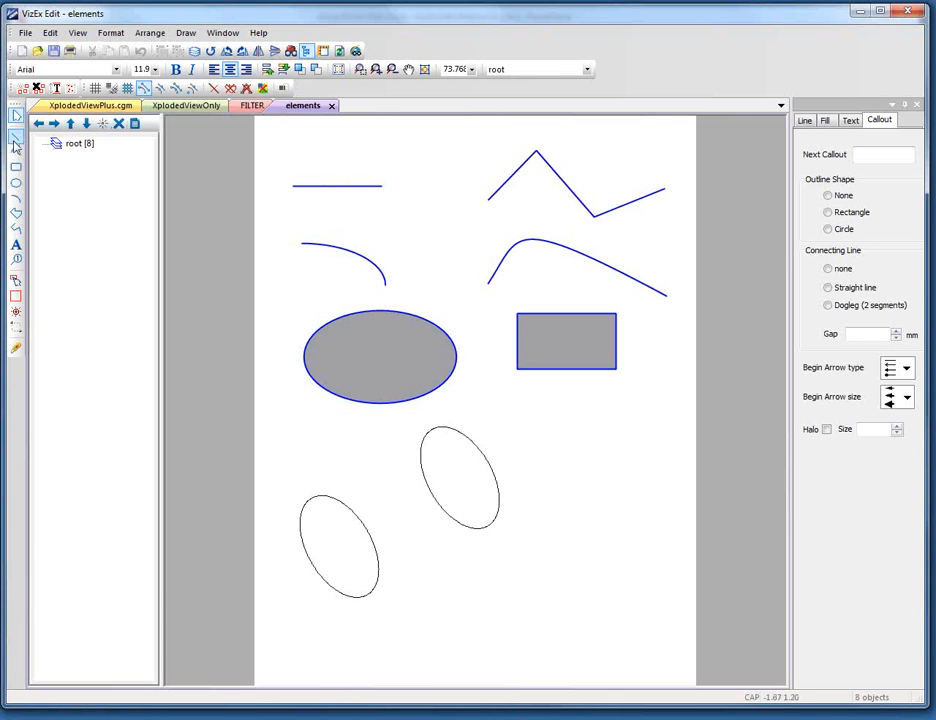
left_click(567, 472)
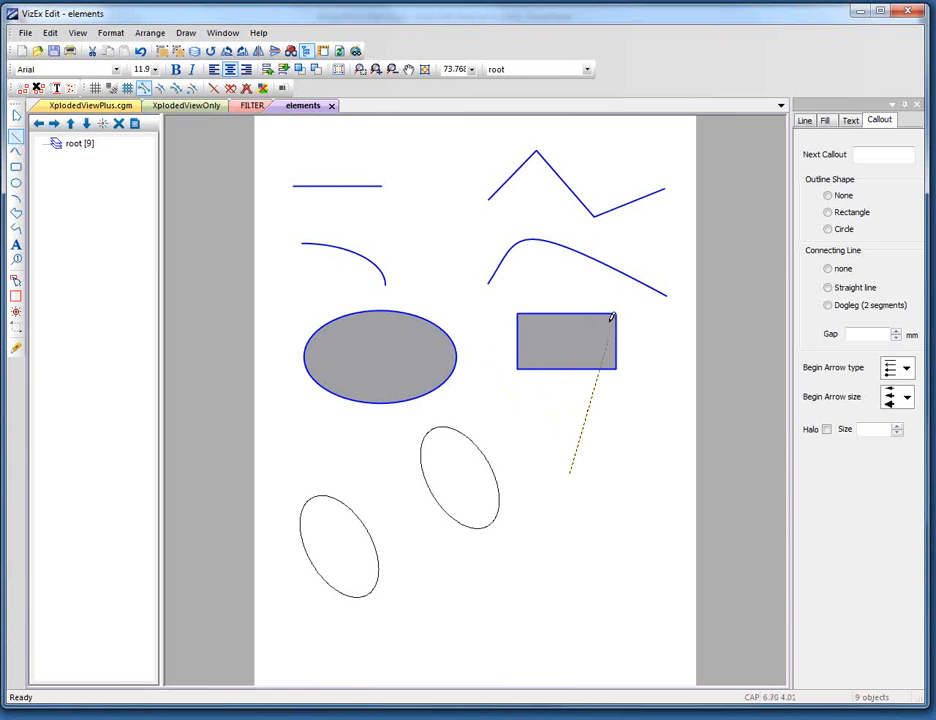
left_click(497, 396)
Try two other snap modes by repositioning the upper end of the new diagonal line
left_click(158, 91)
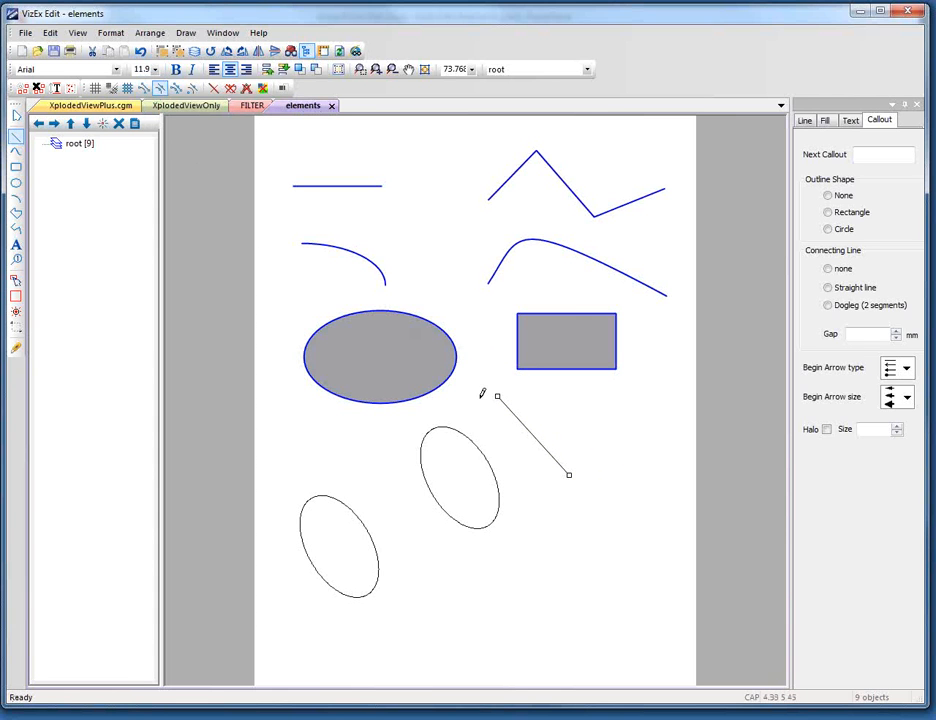
key("Escape")
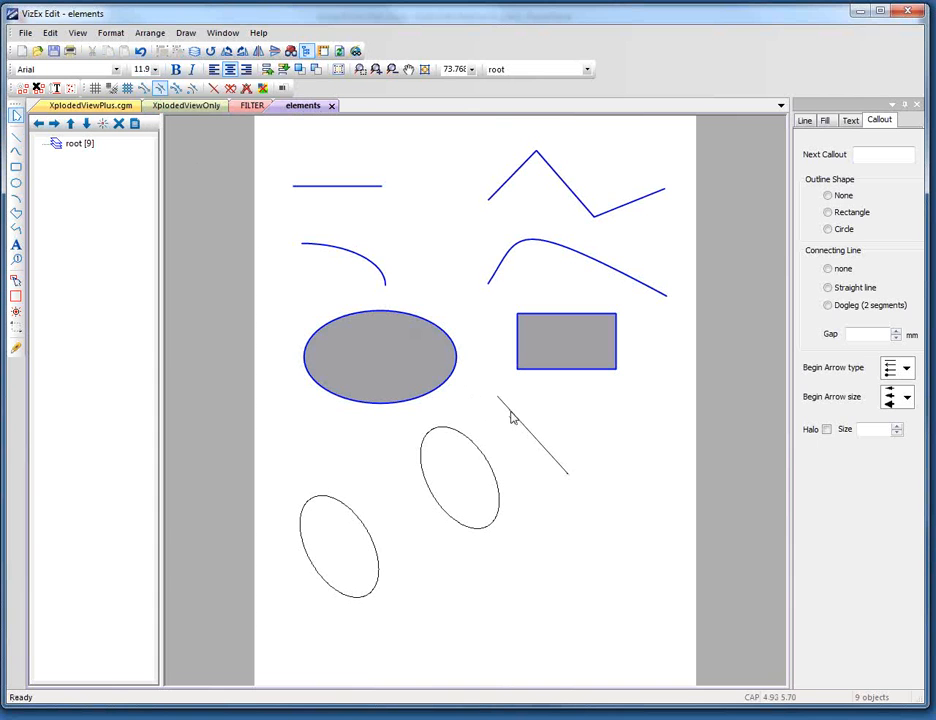
left_click(510, 414)
left_click_drag(498, 396, 547, 406)
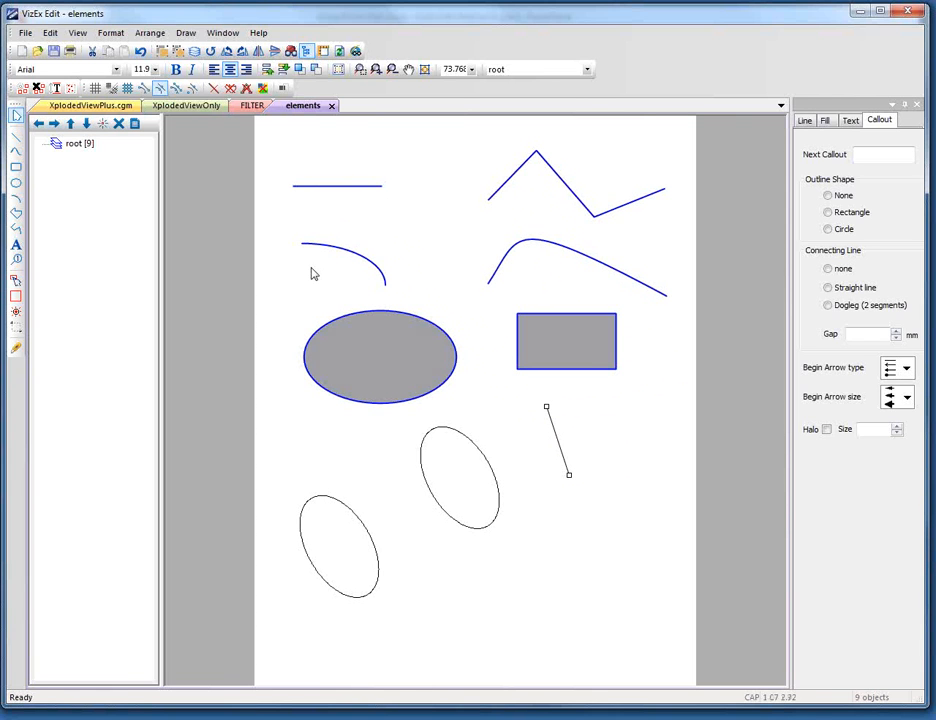
left_click(175, 92)
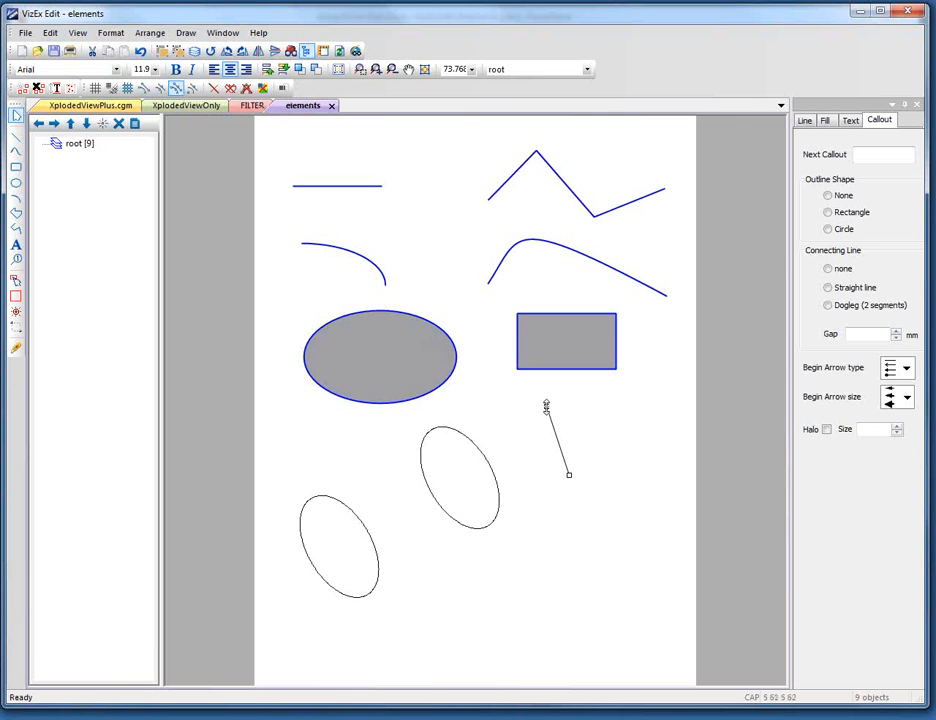
left_click_drag(546, 406, 502, 404)
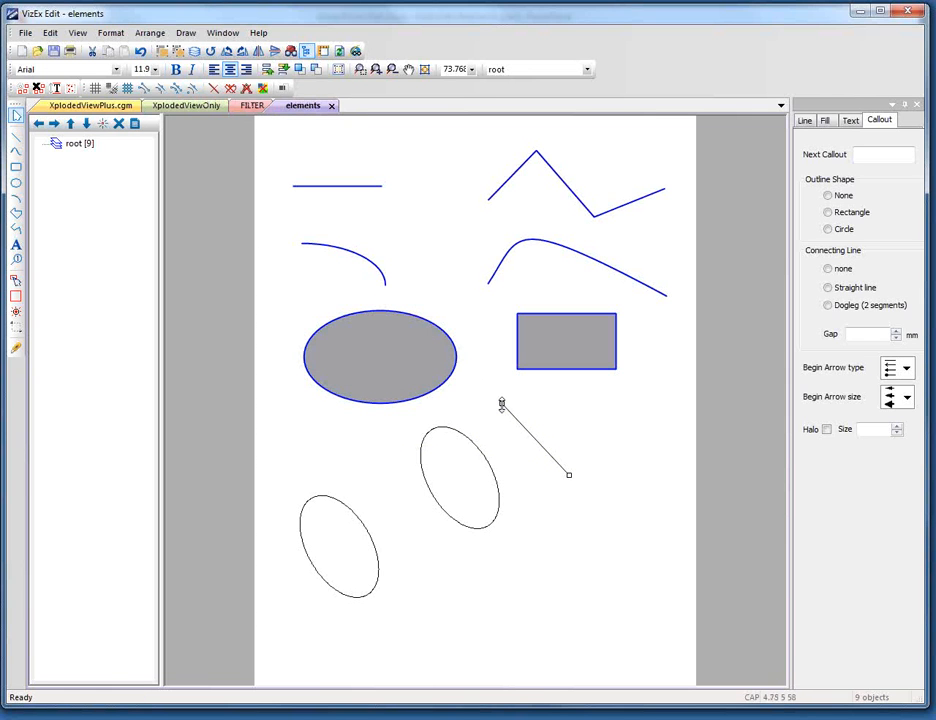
left_click_drag(502, 404, 458, 301)
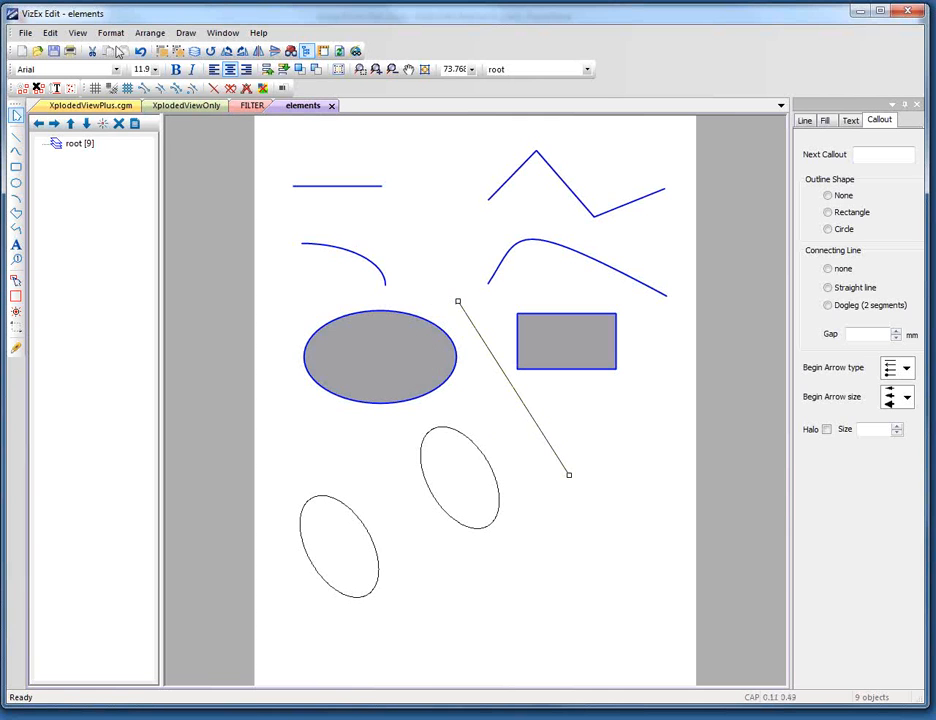
Turn on center snapping, move the diagonal line to the right of the unfilled ellipses, and draw a line joining both ellipse centers
left_click(194, 90)
left_click_drag(458, 300, 587, 447)
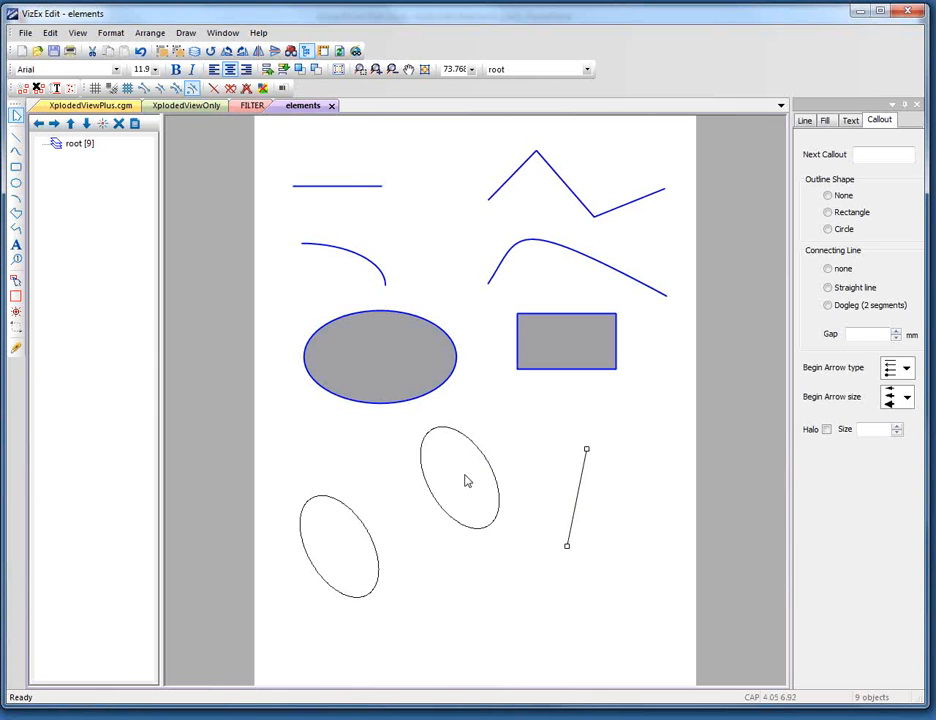
left_click(340, 552)
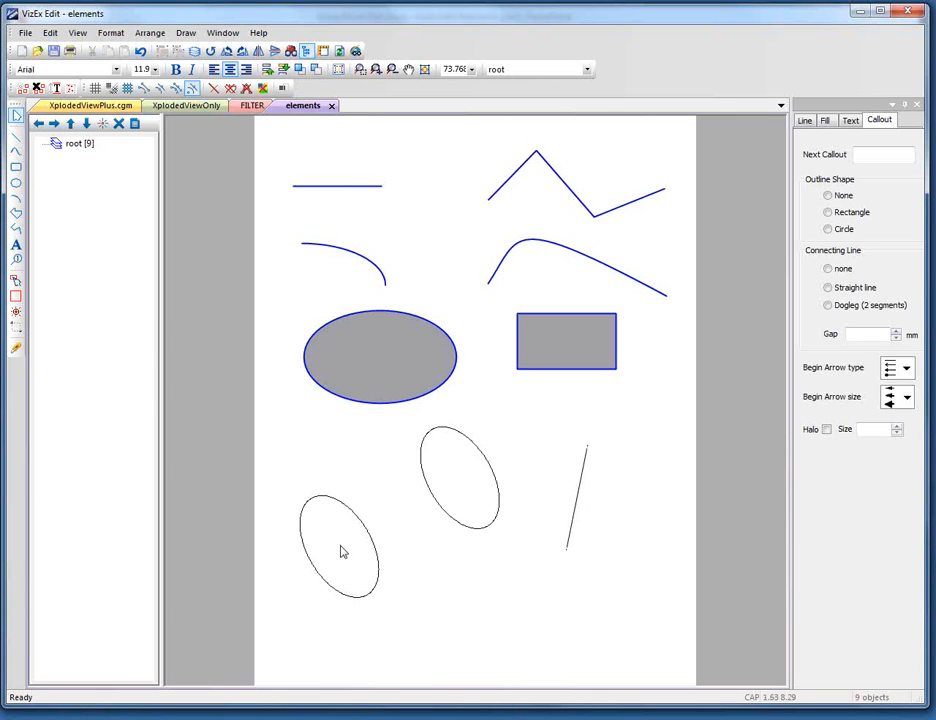
left_click(16, 138)
left_click_drag(341, 546, 457, 477)
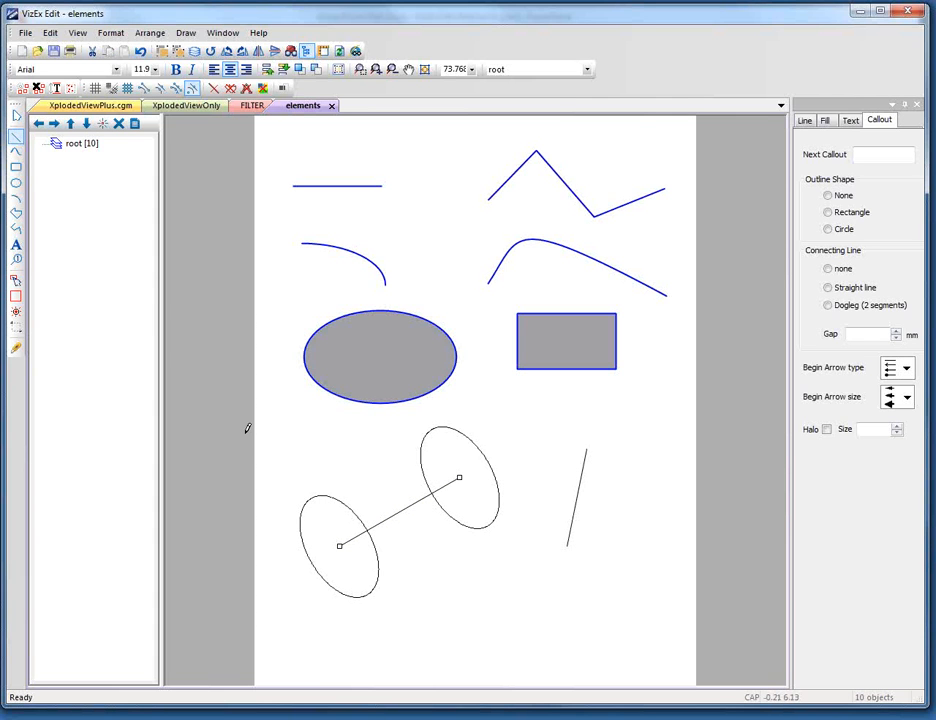
Show the gridlines on the elements drawing and switch them to isometric mode
left_click(97, 90)
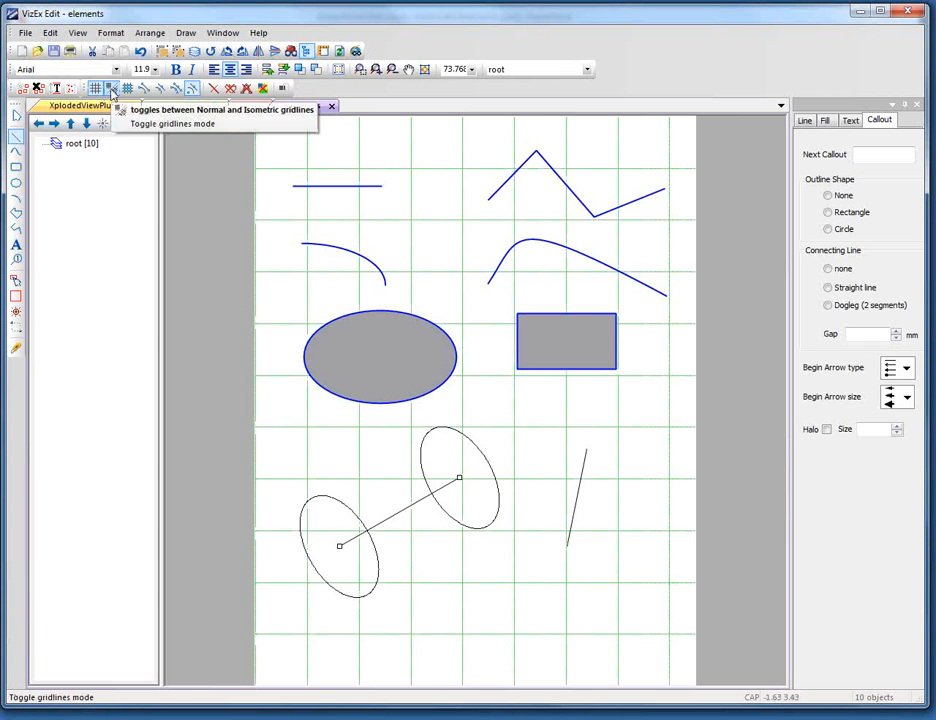
left_click(112, 90)
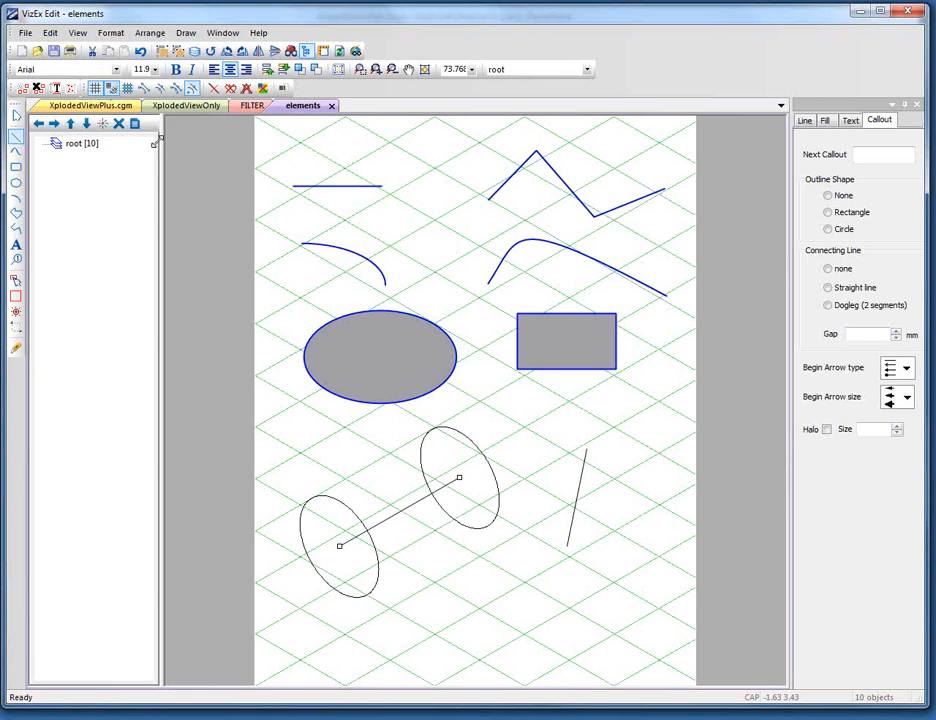
left_click(110, 90)
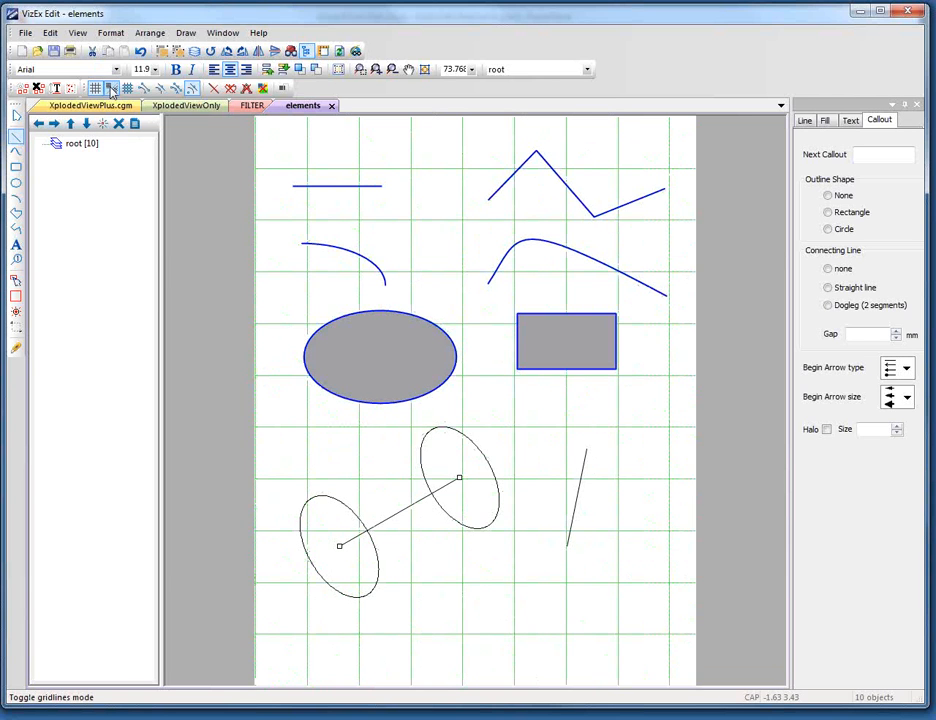
left_click(112, 90)
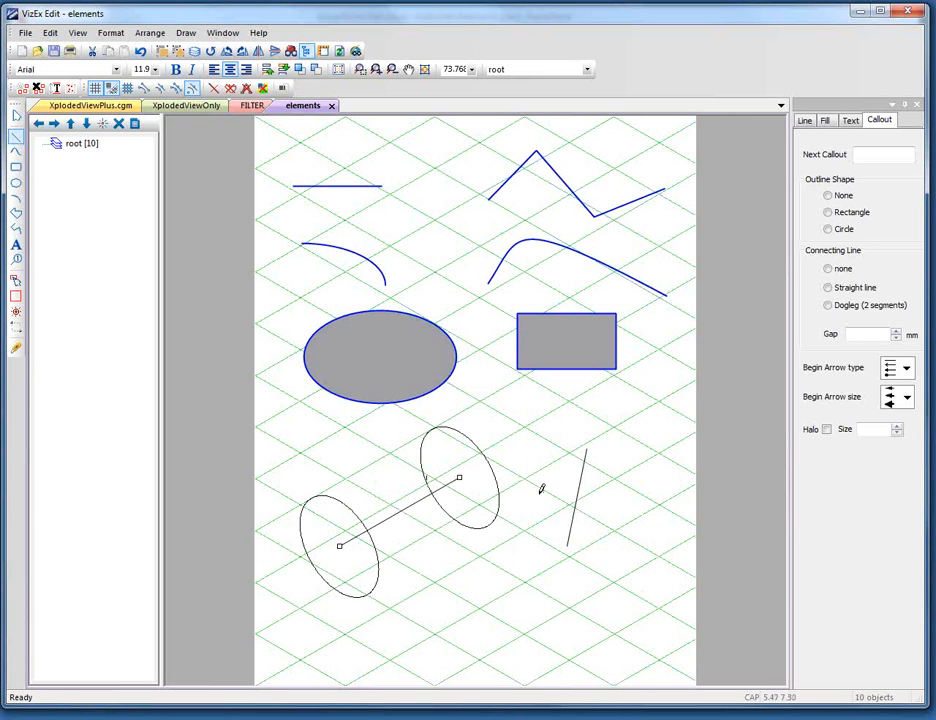
Duplicate the center line and move the two lines to the upper and lower edges of the unfilled ellipses, outlining a cylinder
key("Escape")
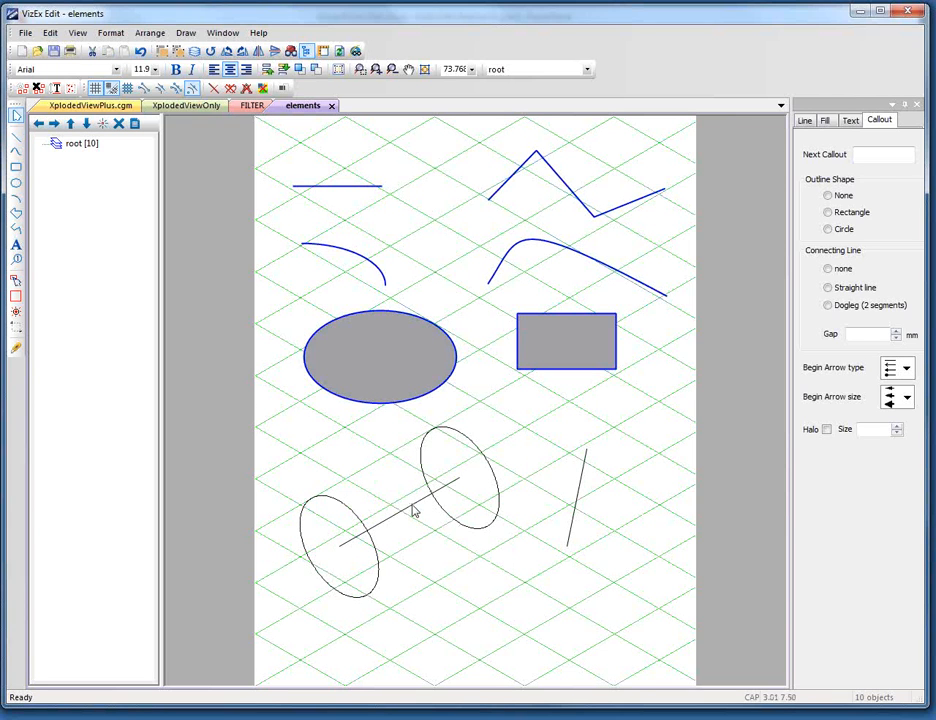
left_click(412, 504)
key("ctrl+c")
key("ctrl+v")
left_click_drag(415, 511, 382, 459)
left_click(404, 527)
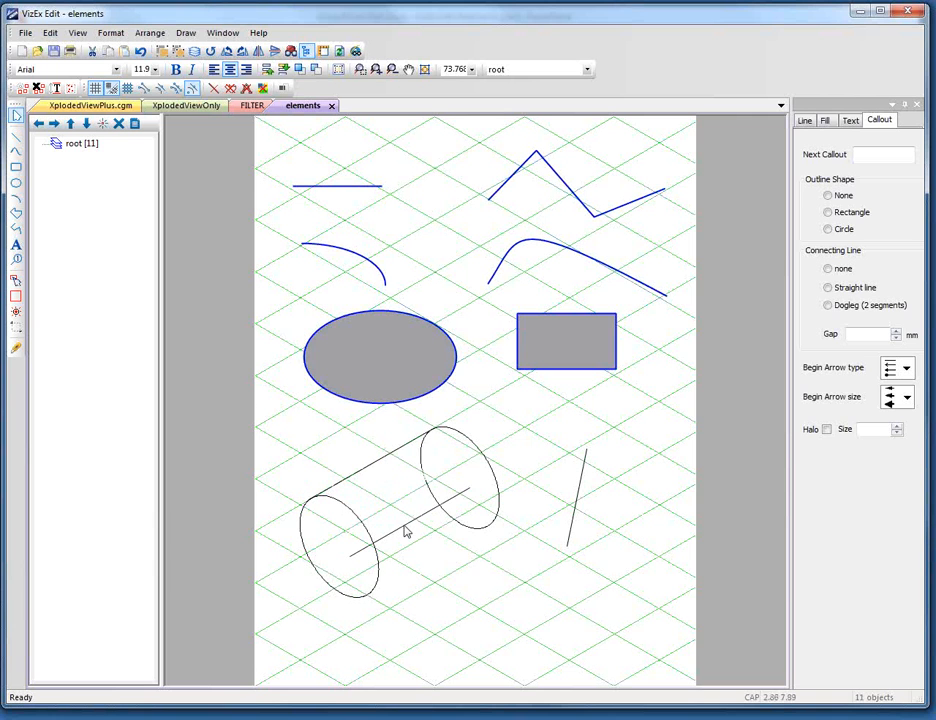
left_click_drag(405, 531, 422, 569)
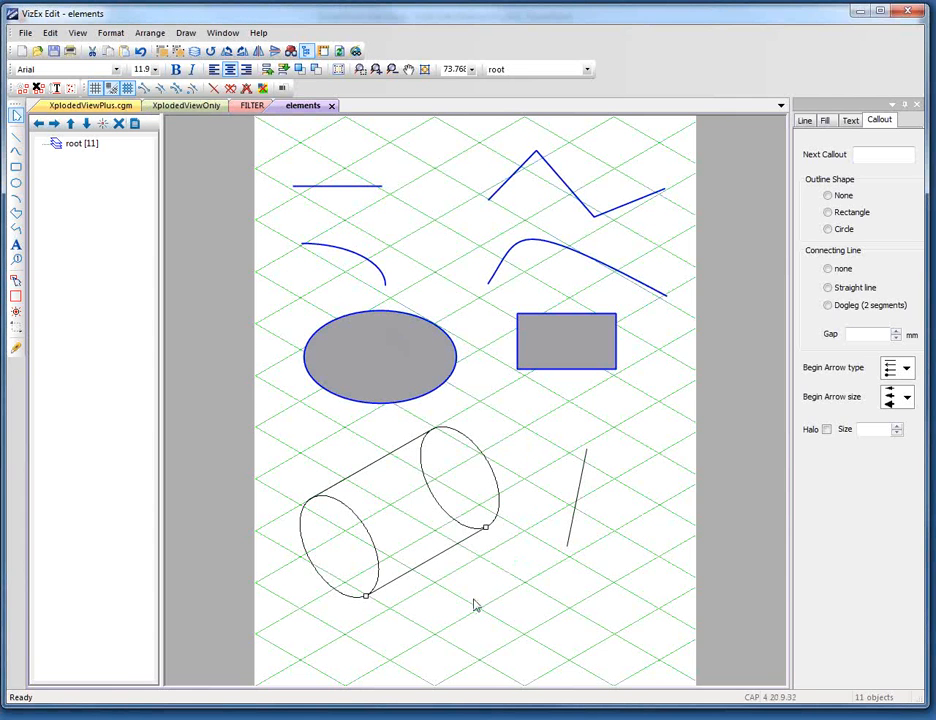
With grid snapping on, draw an isometric parallelogram beside the cylinder and a line extending up-left from its top corner
left_click(128, 90)
left_click(16, 135)
mouse_move(396, 604)
left_mouse_down()
mouse_move(593, 476)
mouse_move(660, 503)
mouse_move(508, 599)
mouse_move(437, 630)
mouse_move(390, 608)
left_mouse_up()
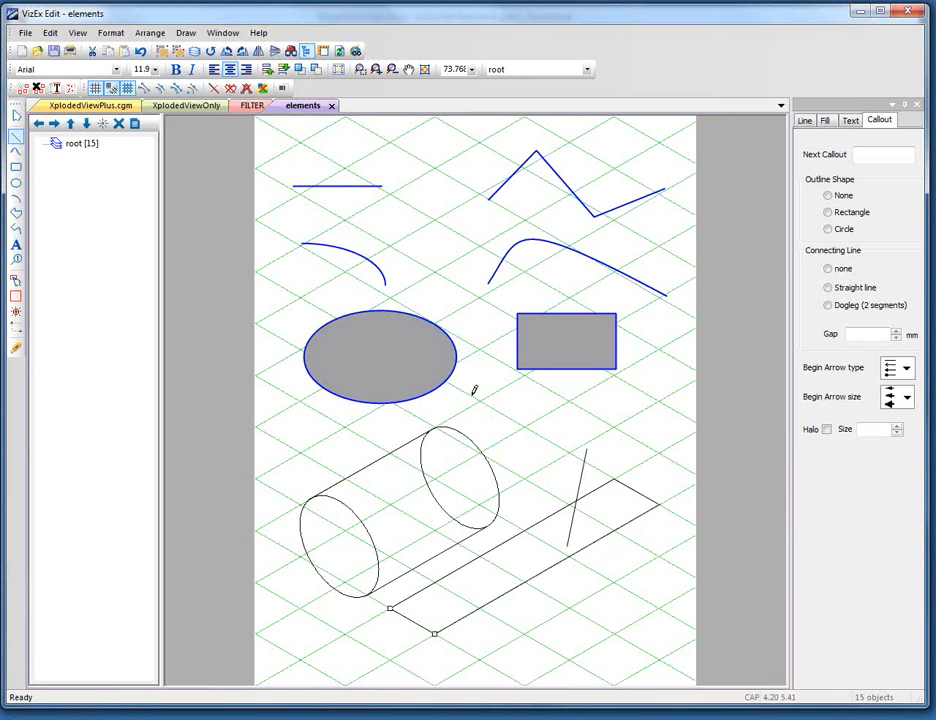
mouse_move(504, 415)
left_mouse_down()
mouse_move(604, 452)
mouse_move(612, 468)
left_mouse_up()
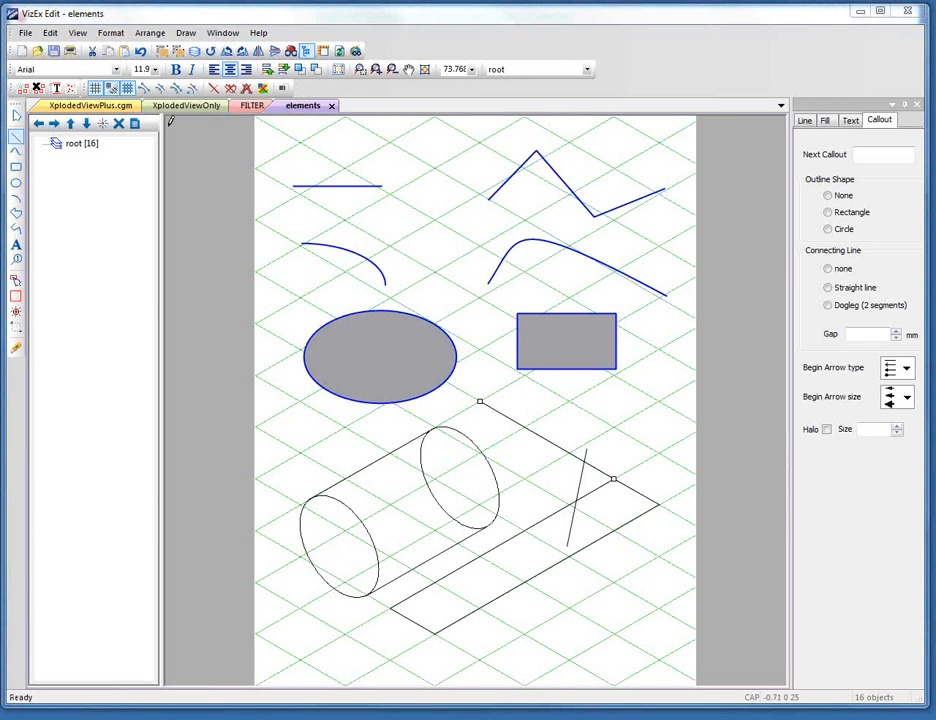
Look through the open XplodedViewPlus.cgm, XplodedViewOnly, FILTER and elements documents
left_click(73, 107)
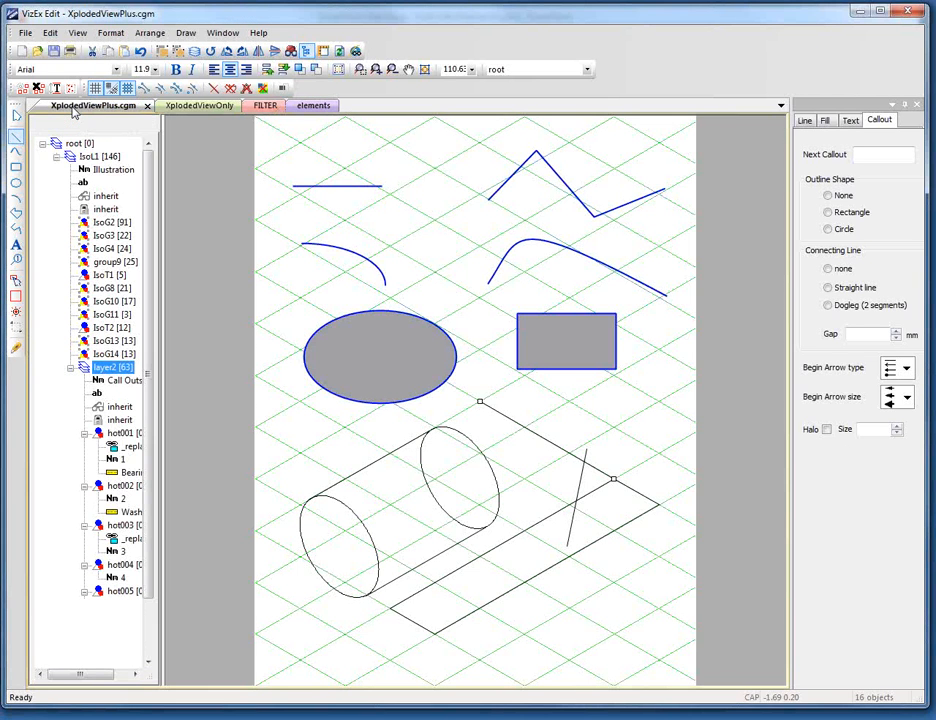
left_click(199, 105)
left_click(256, 105)
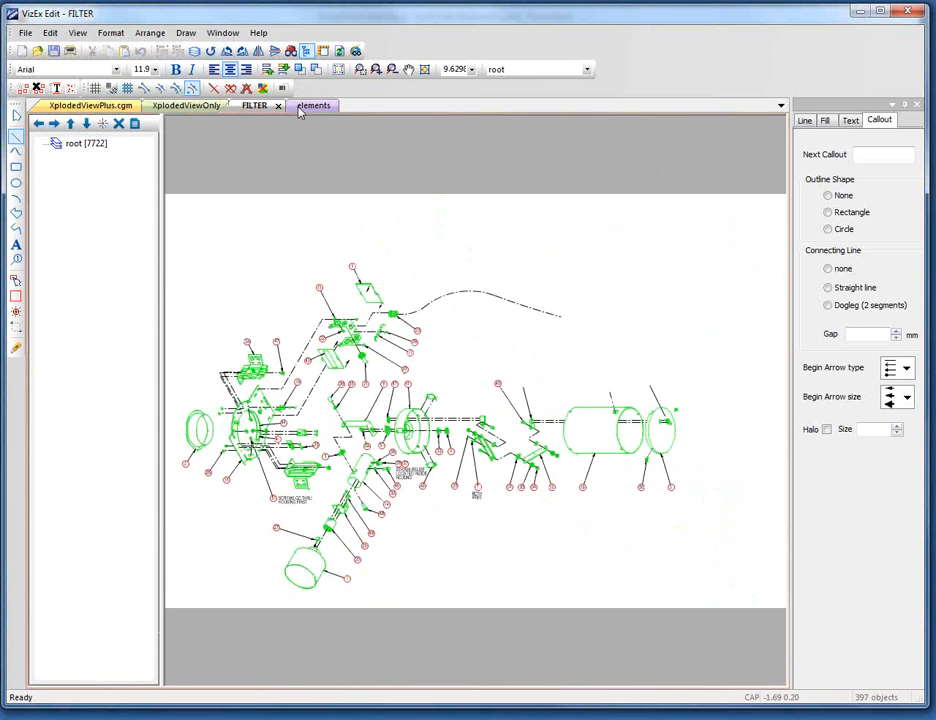
left_click(308, 106)
left_click(90, 105)
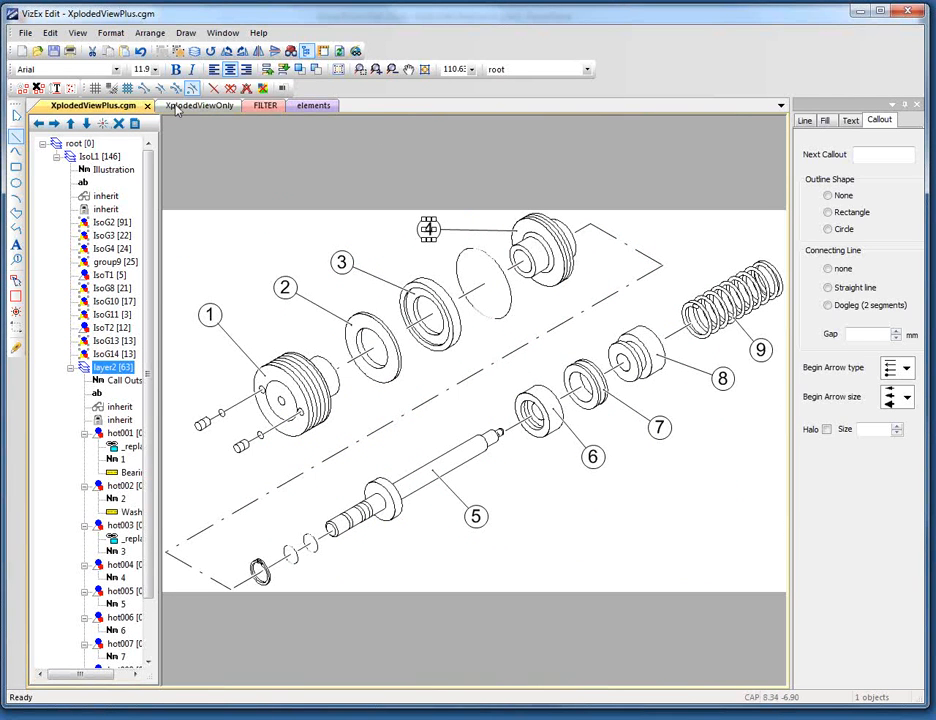
Place the XplodedViewOnly document in its own pane beside the elements drawing
left_click(176, 108)
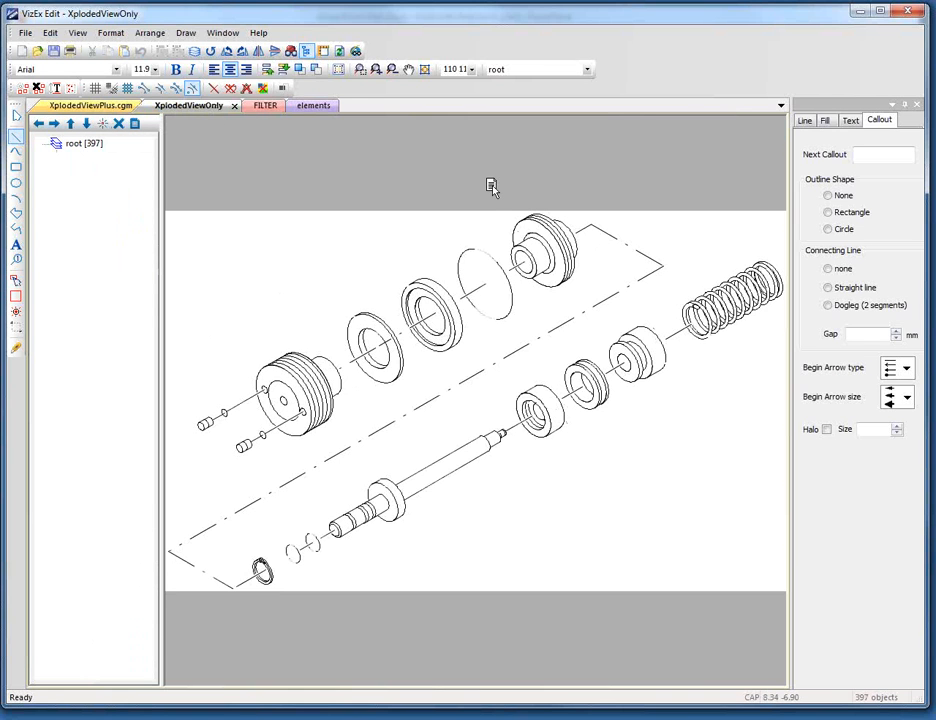
left_click_drag(491, 187, 493, 192)
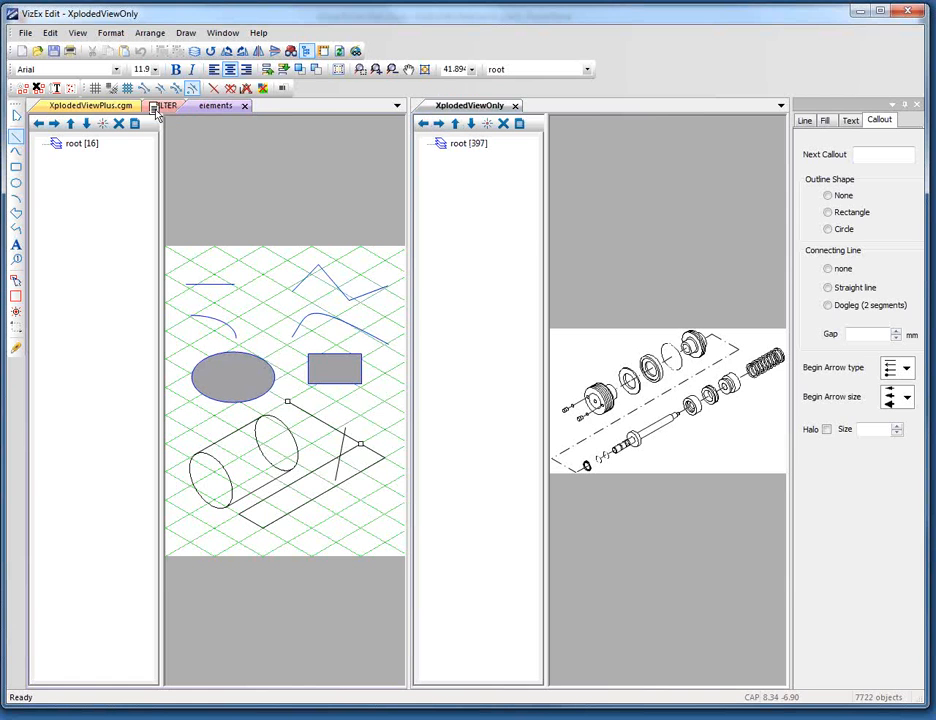
Return XplodedViewOnly to the group of tabbed documents, and tile all four open documents horizontally
left_click_drag(154, 108, 154, 108)
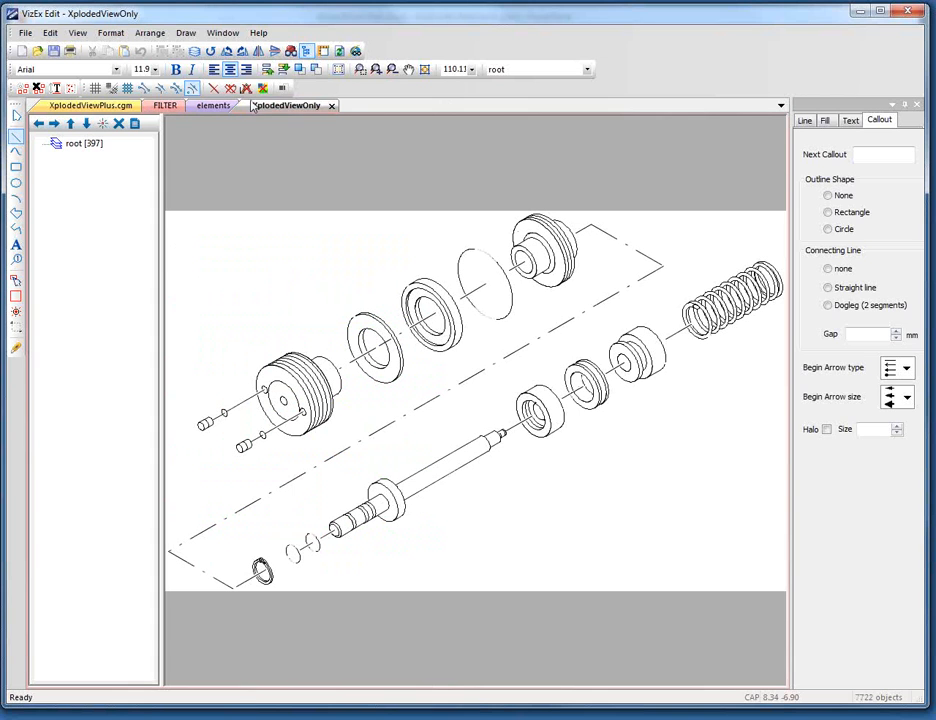
left_click(226, 36)
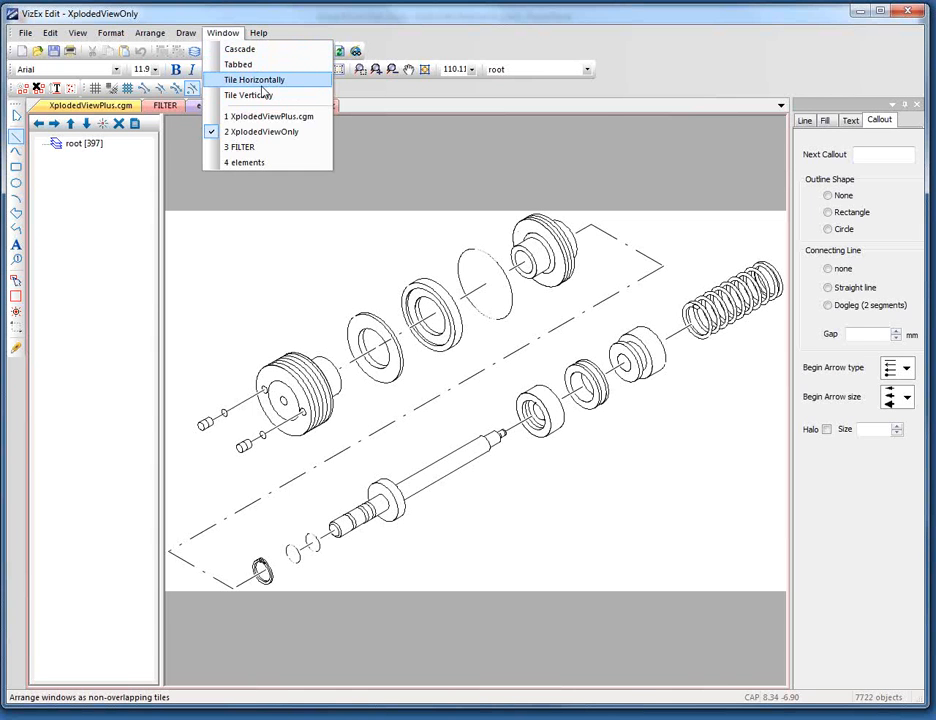
left_click(232, 79)
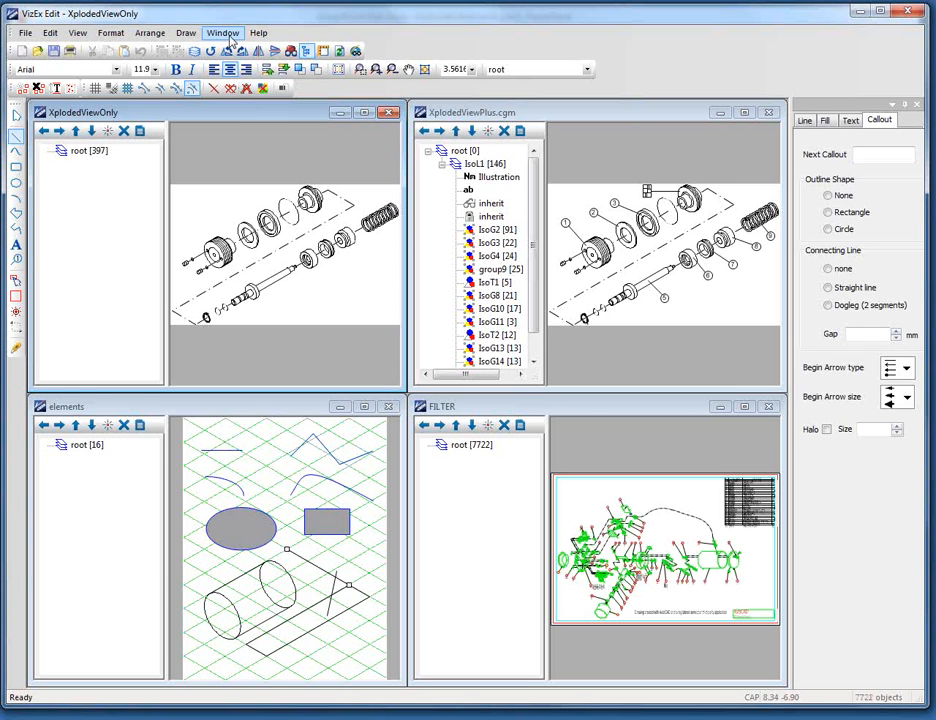
Restore the tabbed document layout and switch to the XplodedViewPlus.cgm drawing
left_click(223, 33)
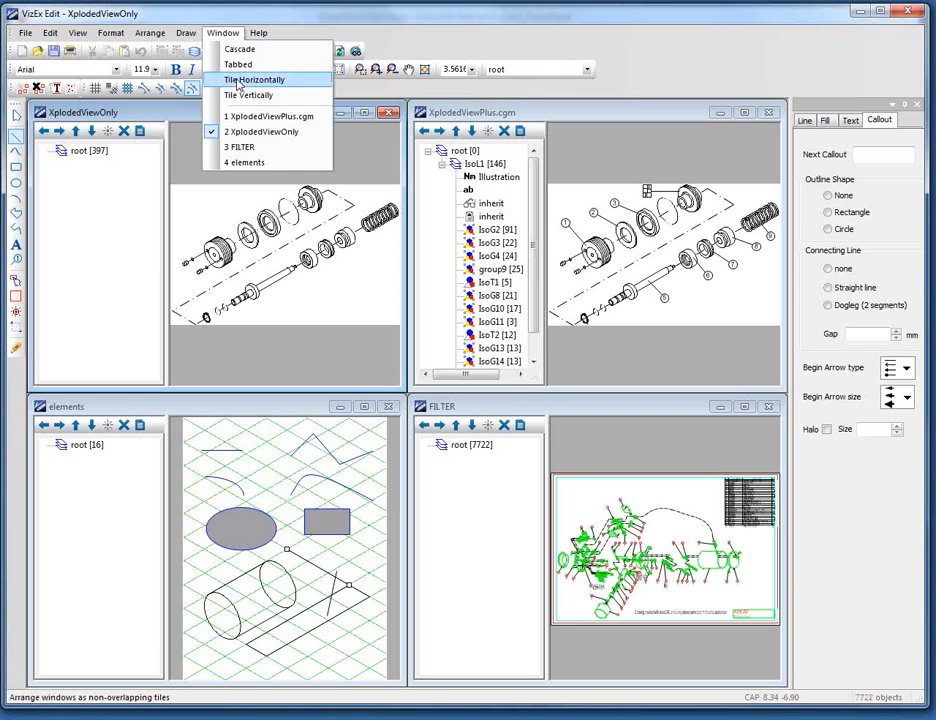
left_click(238, 66)
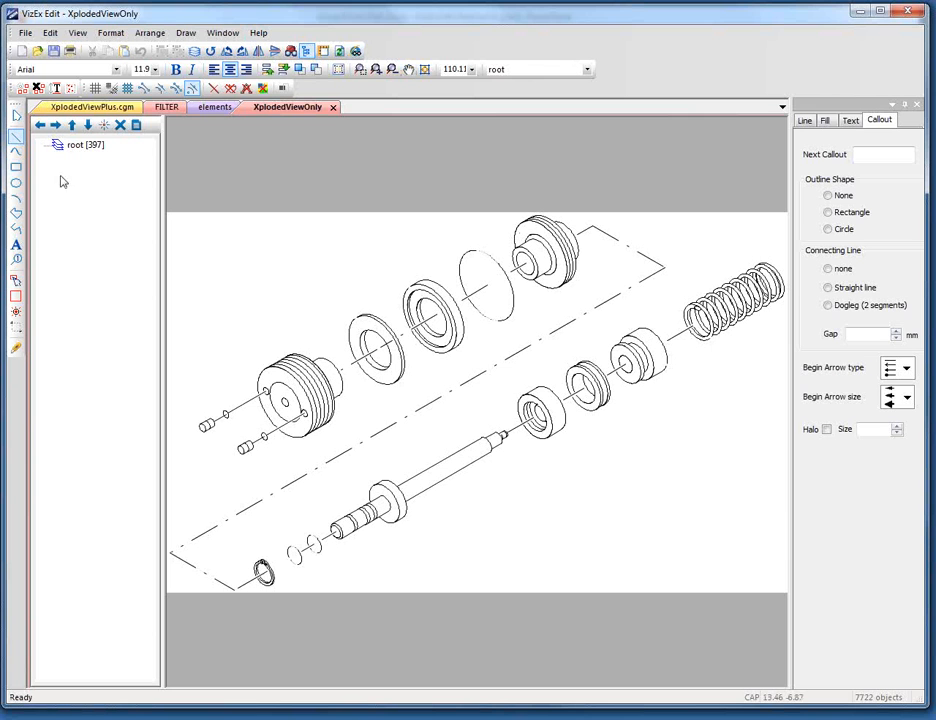
left_click(97, 113)
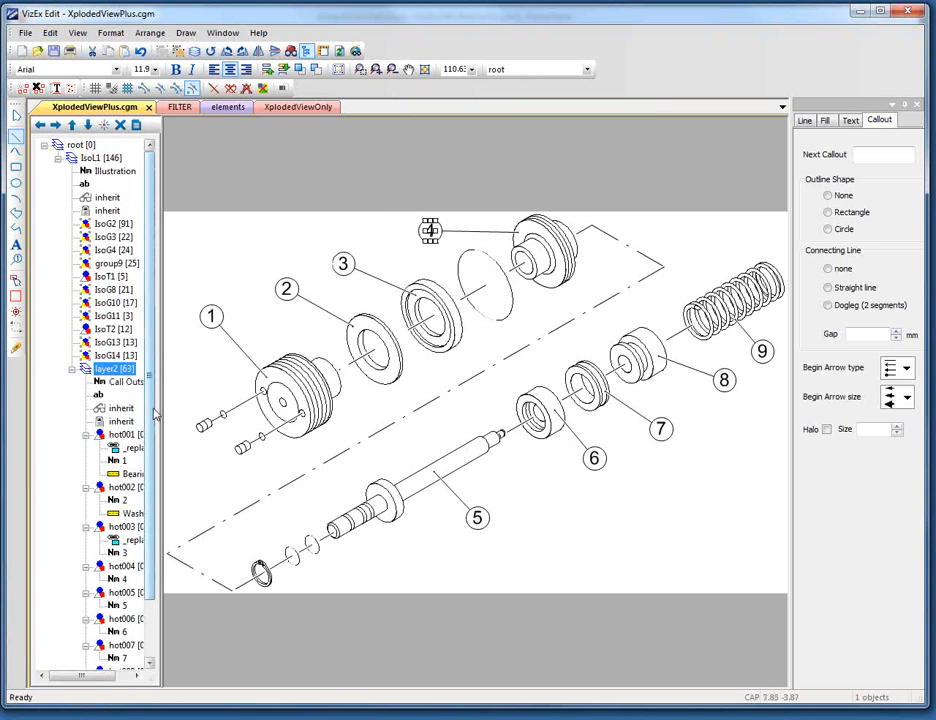
Select hotspots hot001 through hot005 one after another in the object tree to locate their callouts in the drawing
left_click_drag(151, 412, 147, 468)
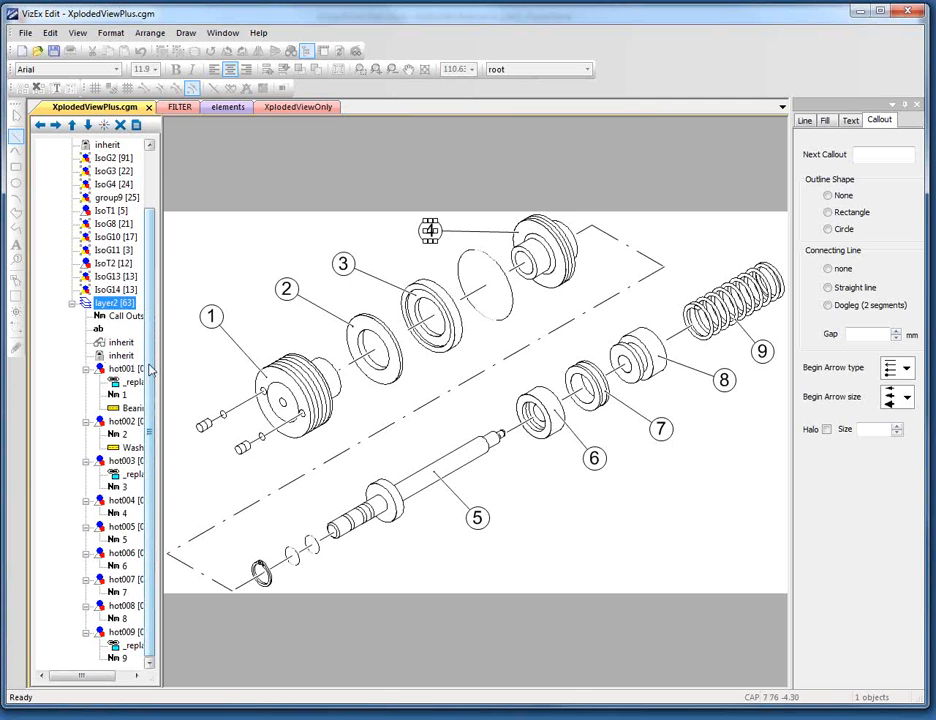
left_click(113, 372)
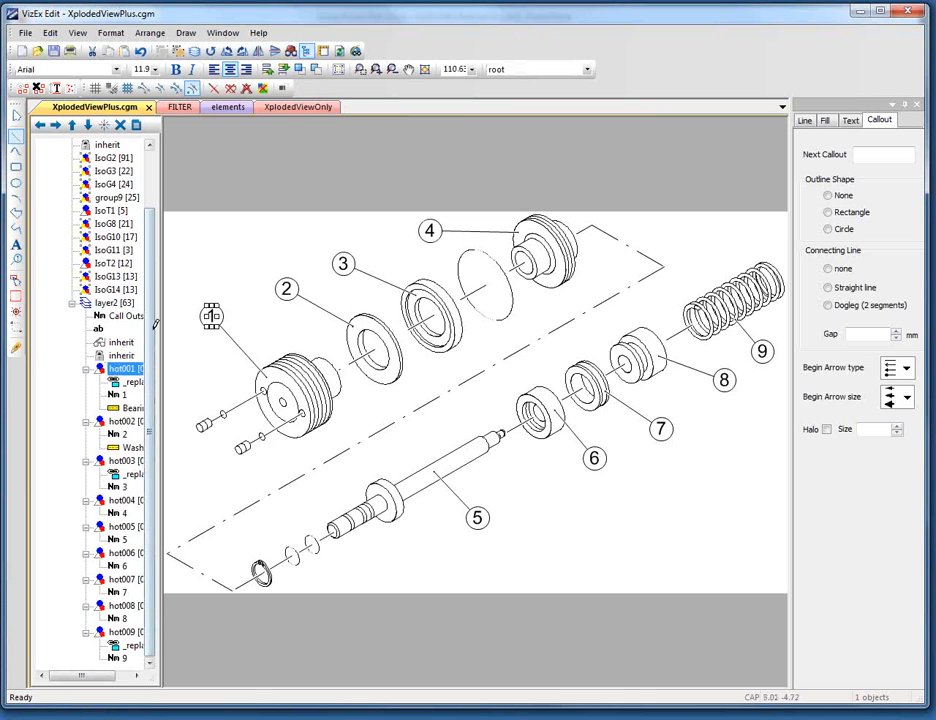
left_click(119, 424)
left_click(124, 461)
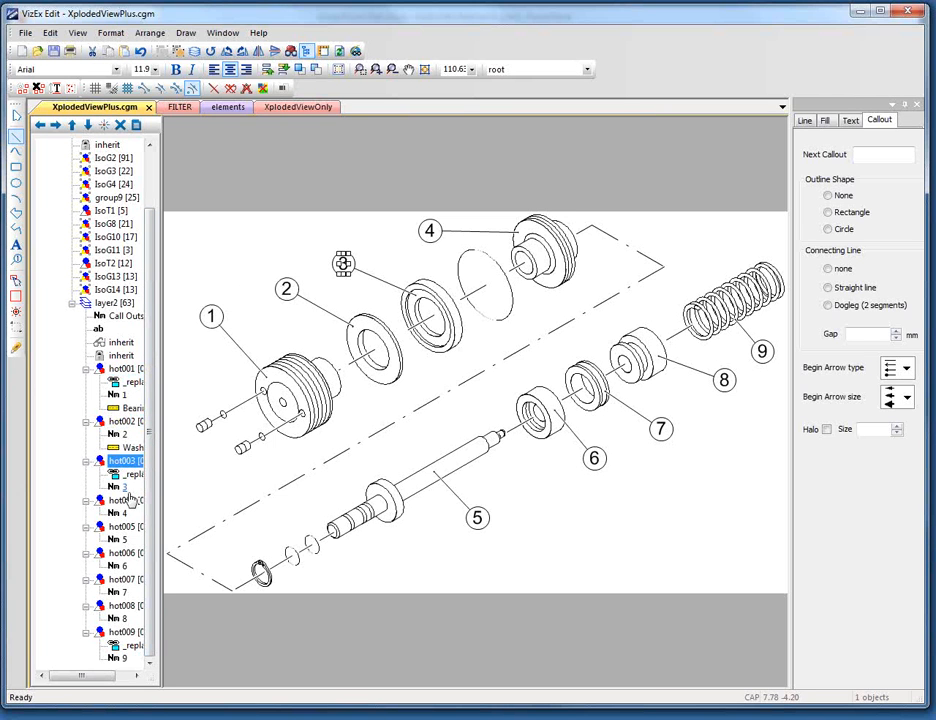
left_click(122, 500)
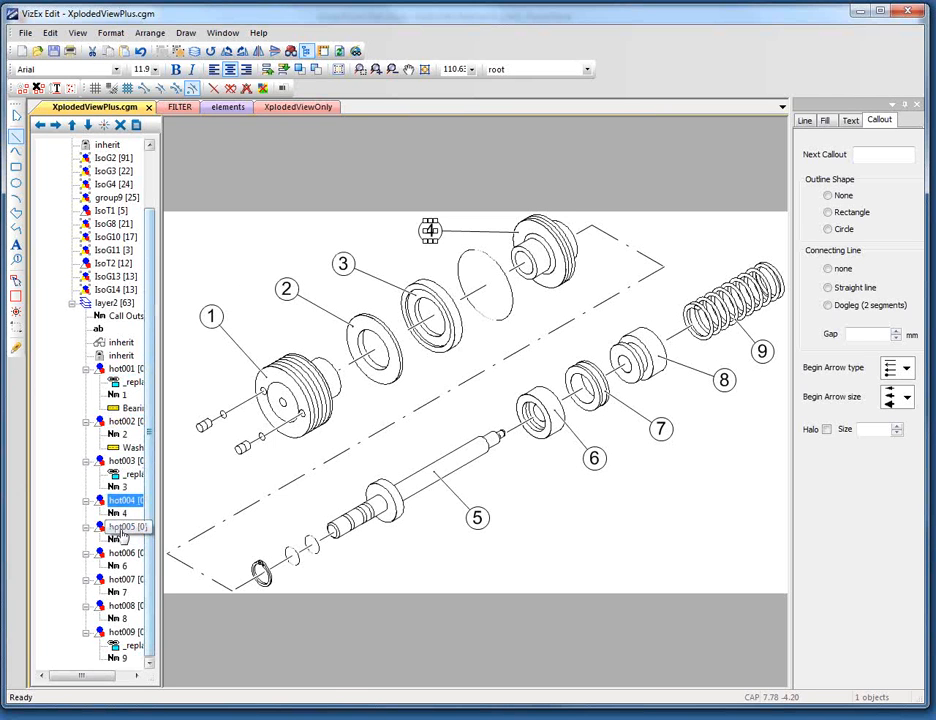
left_click(121, 527)
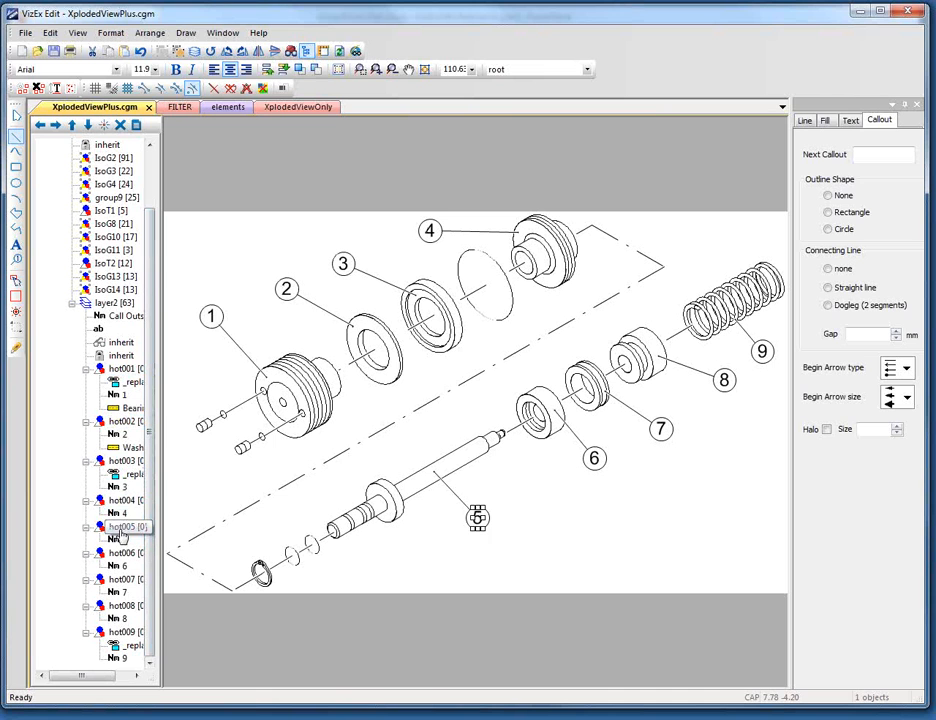
Highlight hotspot hot001 in the exploded view and switch its highlight off again
left_click(116, 372)
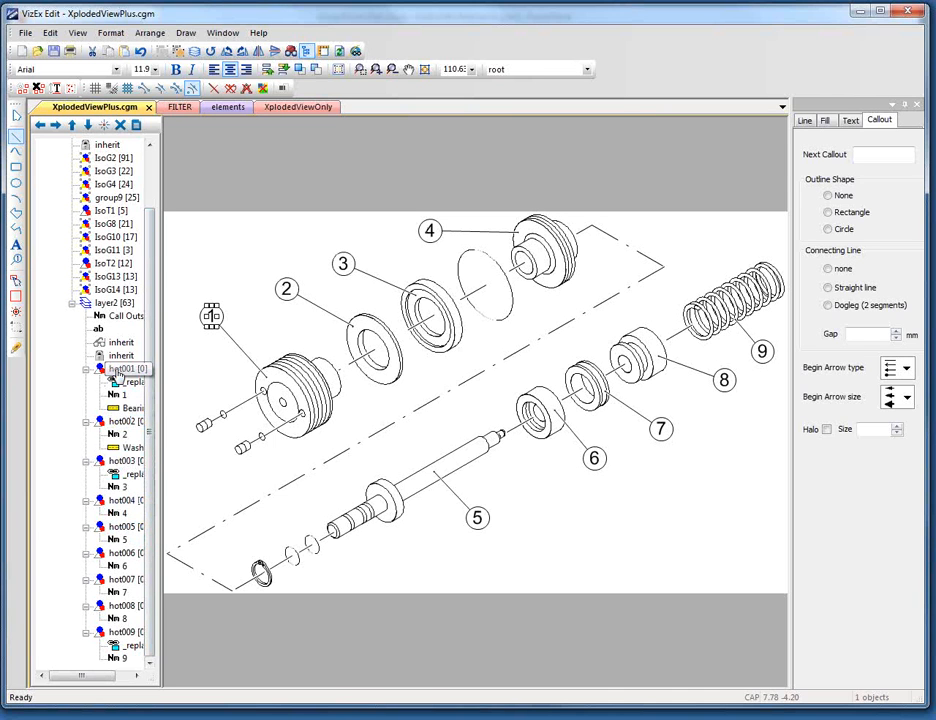
right_click(116, 372)
left_click(150, 387)
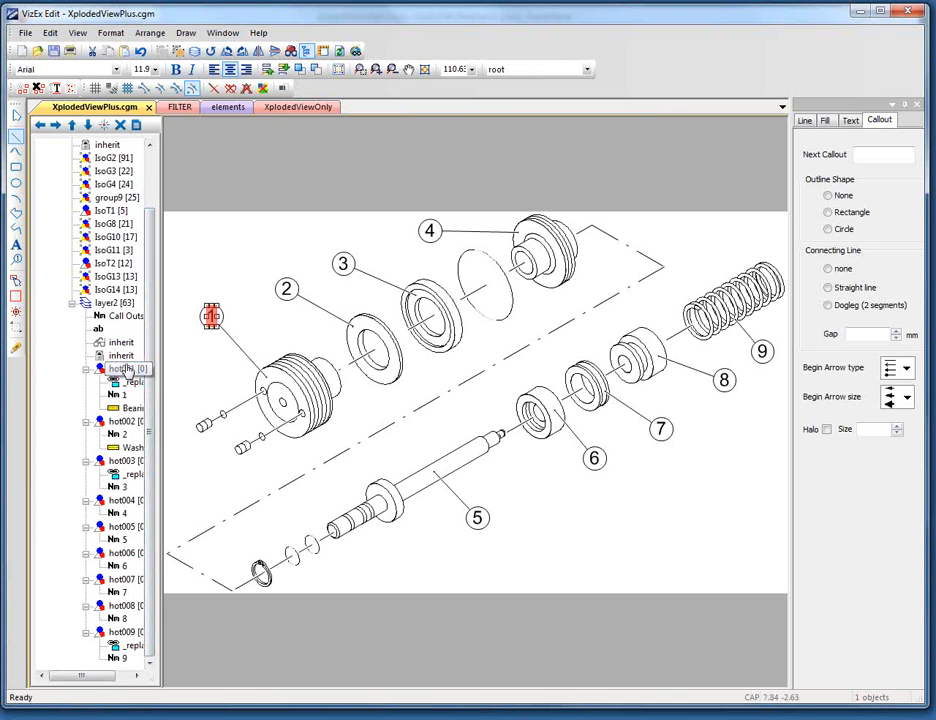
right_click(116, 372)
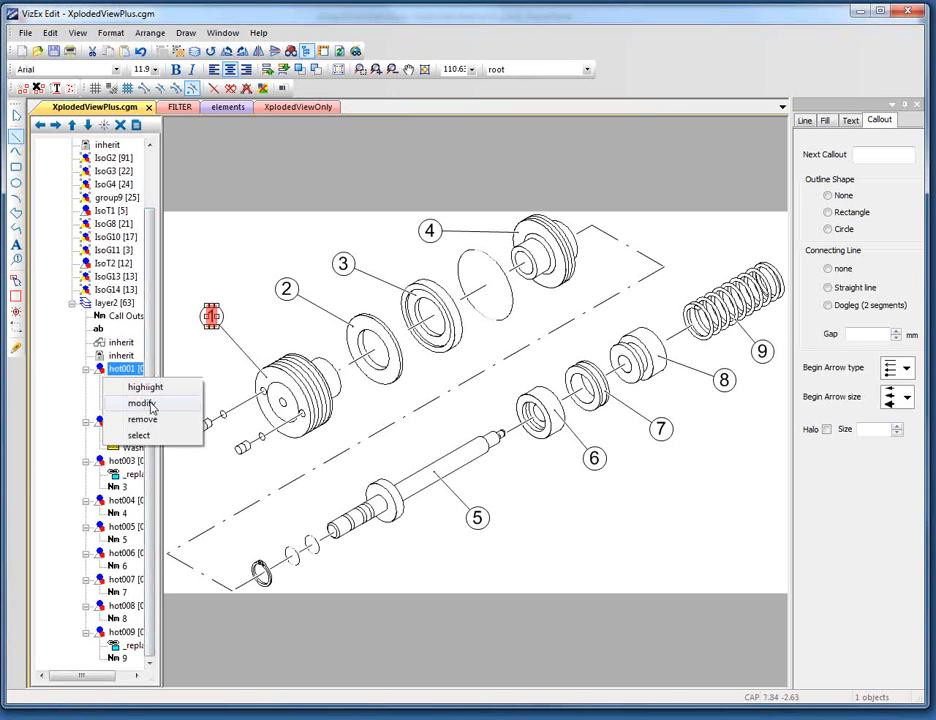
left_click(138, 385)
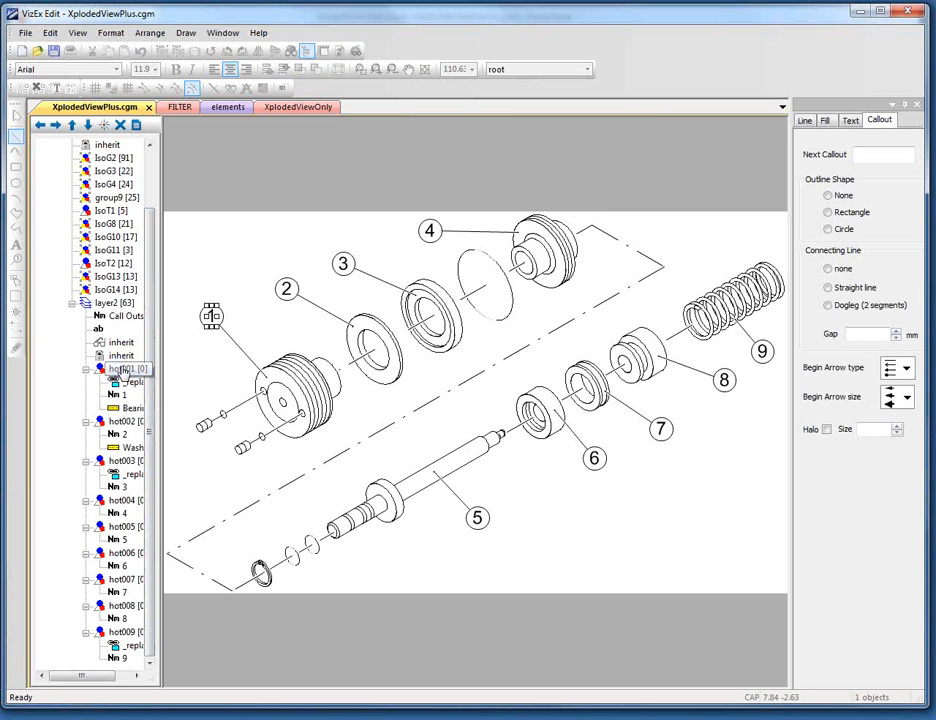
Examine the id, name and screentip in the hotspot properties of hot001, and close them without changes
left_click(120, 370)
left_click(130, 372)
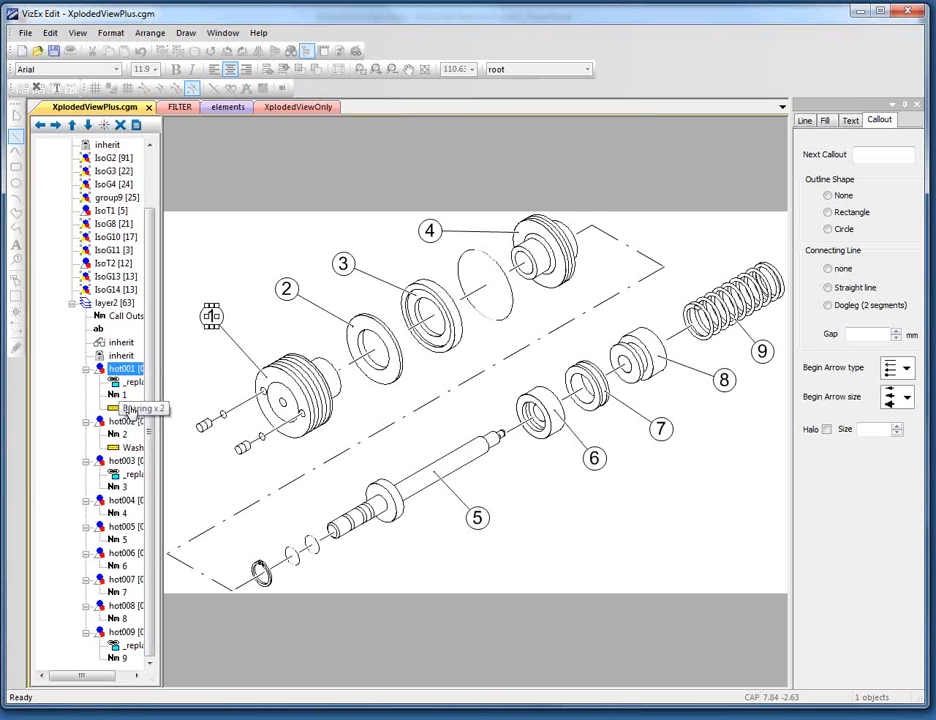
right_click(136, 372)
left_click(147, 404)
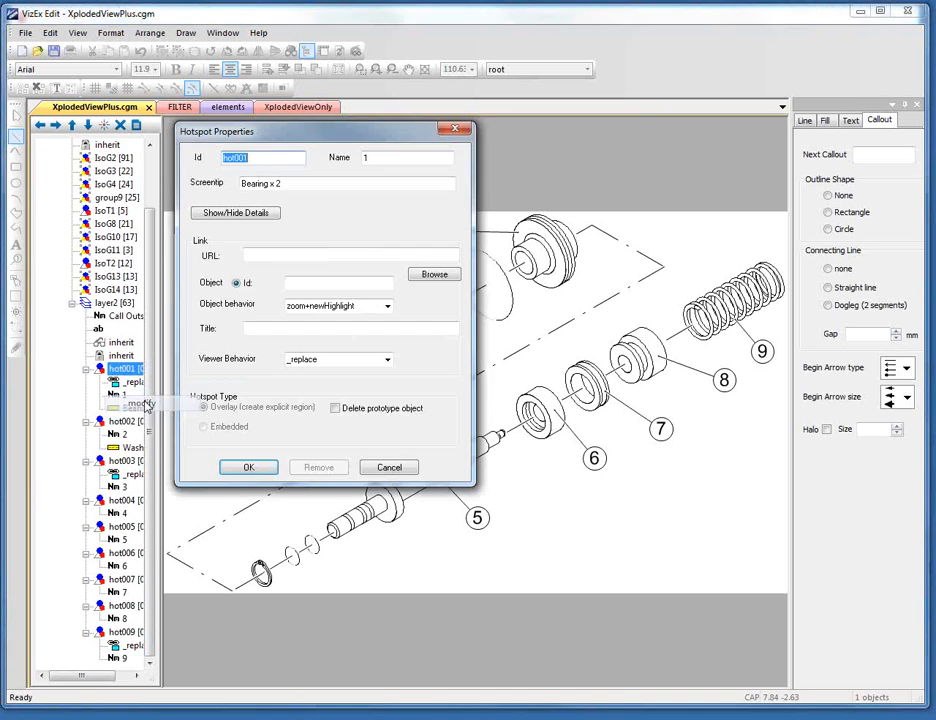
left_click_drag(248, 136, 292, 143)
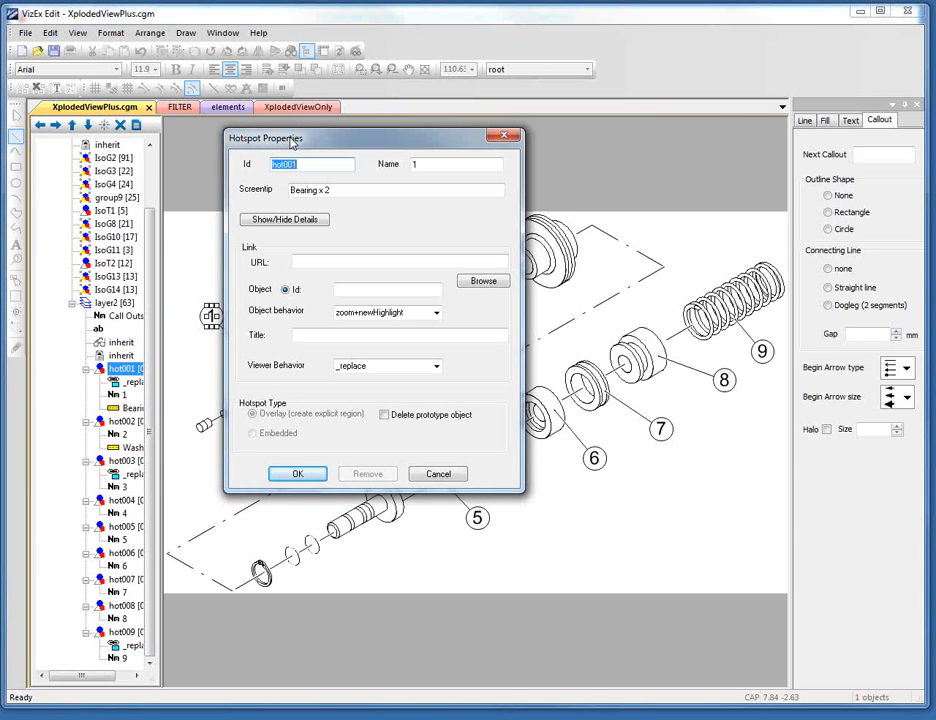
left_click(352, 190)
left_click_drag(305, 163, 240, 169)
left_click(435, 165)
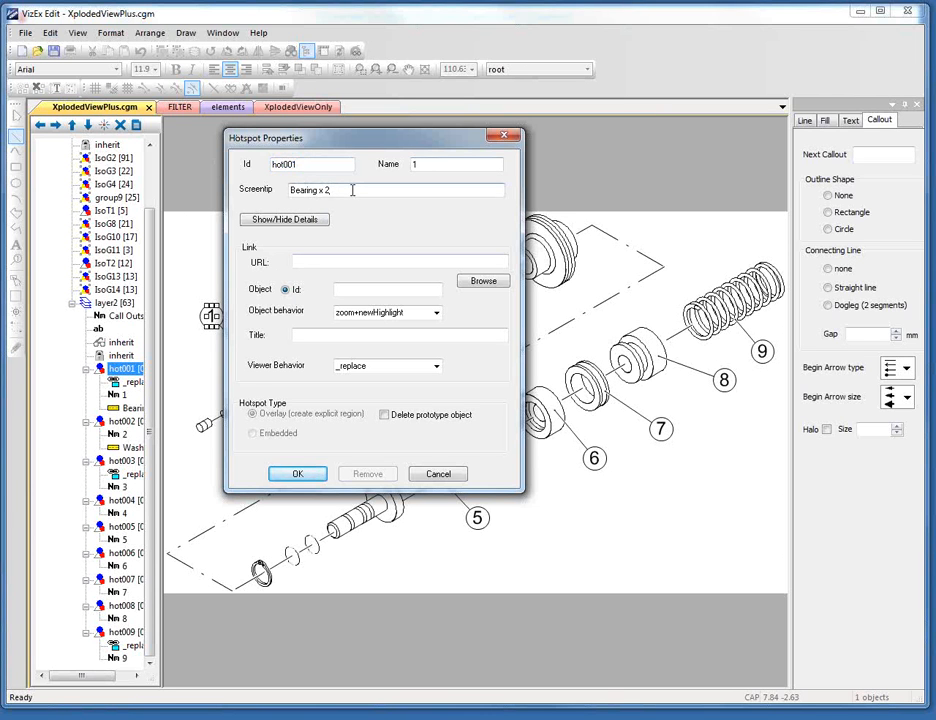
left_click_drag(351, 190, 291, 190)
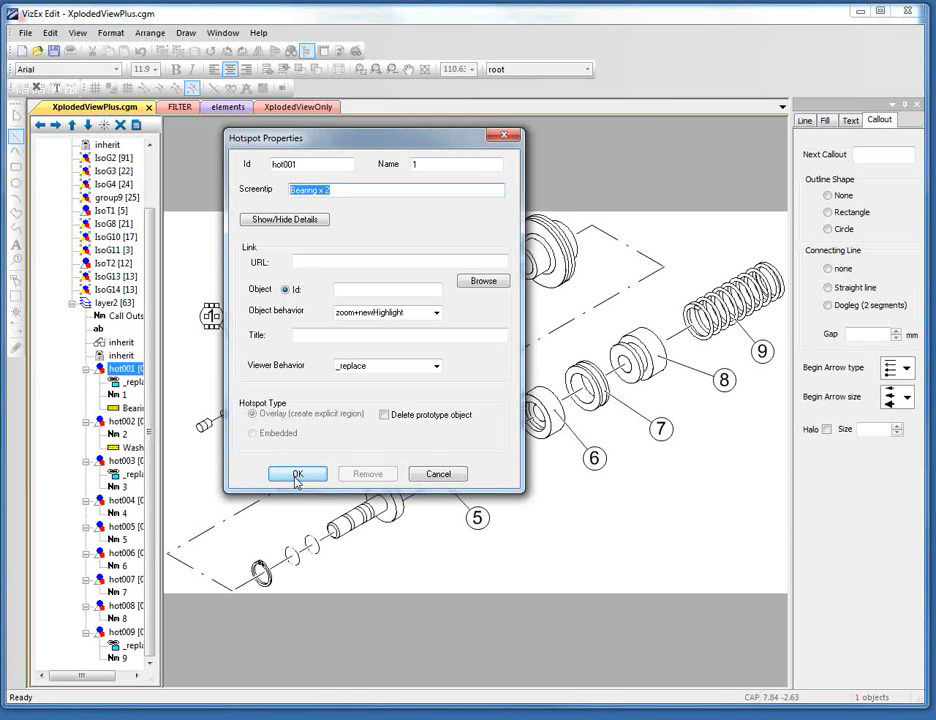
left_click(445, 475)
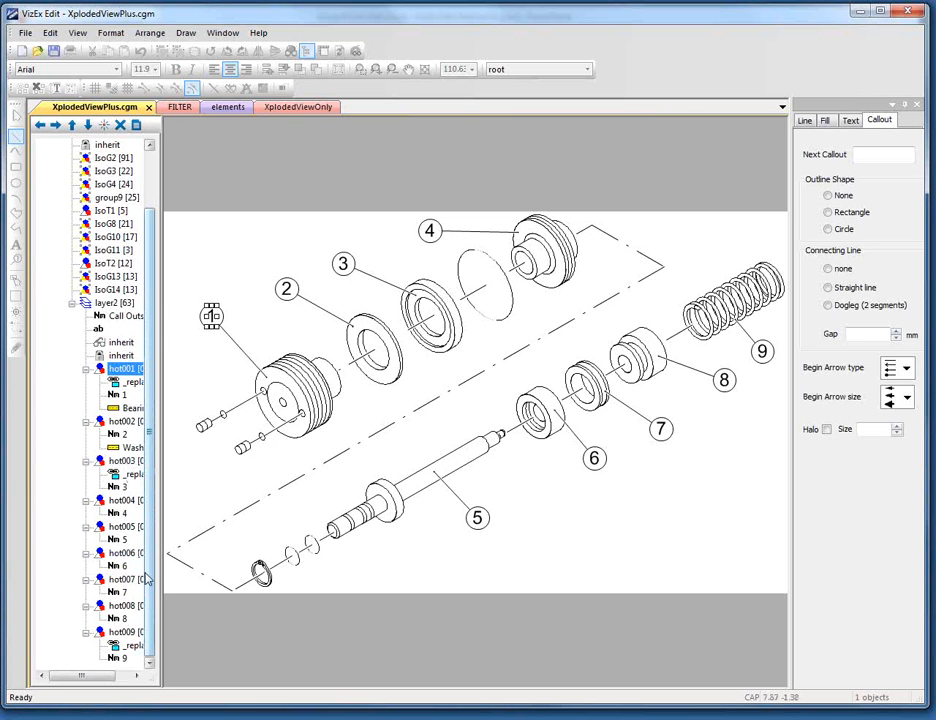
Give hotspot hot009 a screentip identifying the part as a spring
left_click(113, 634)
right_click(113, 638)
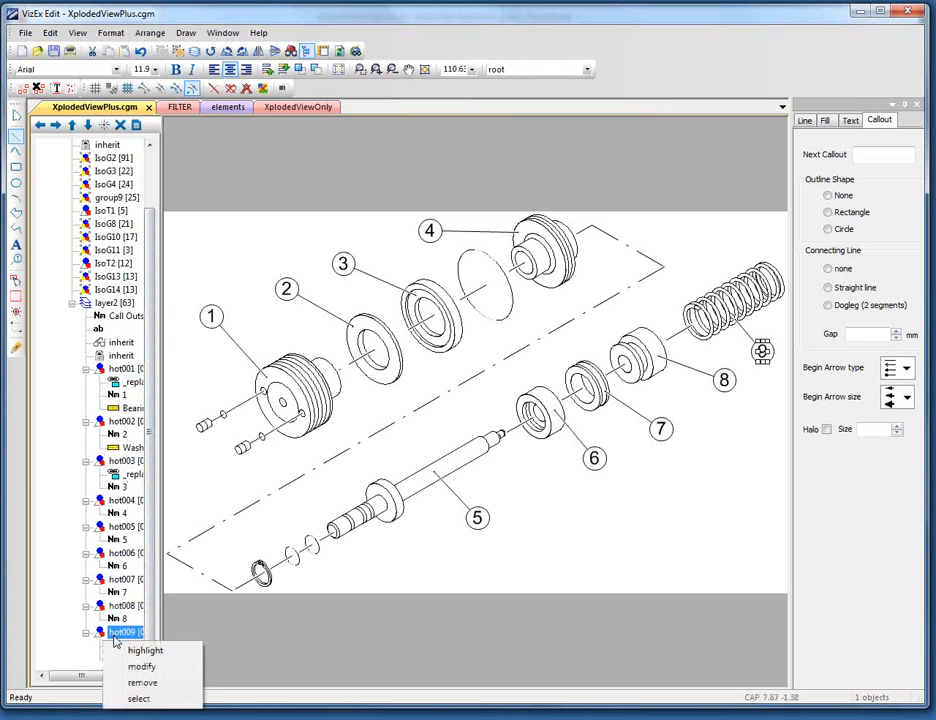
left_click(142, 670)
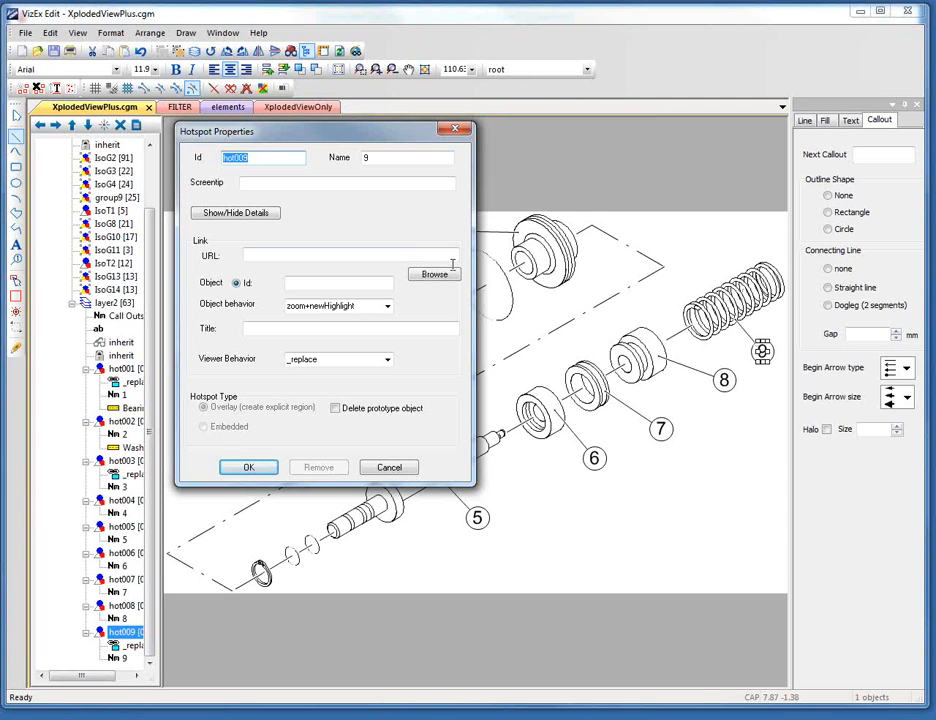
left_click(277, 184)
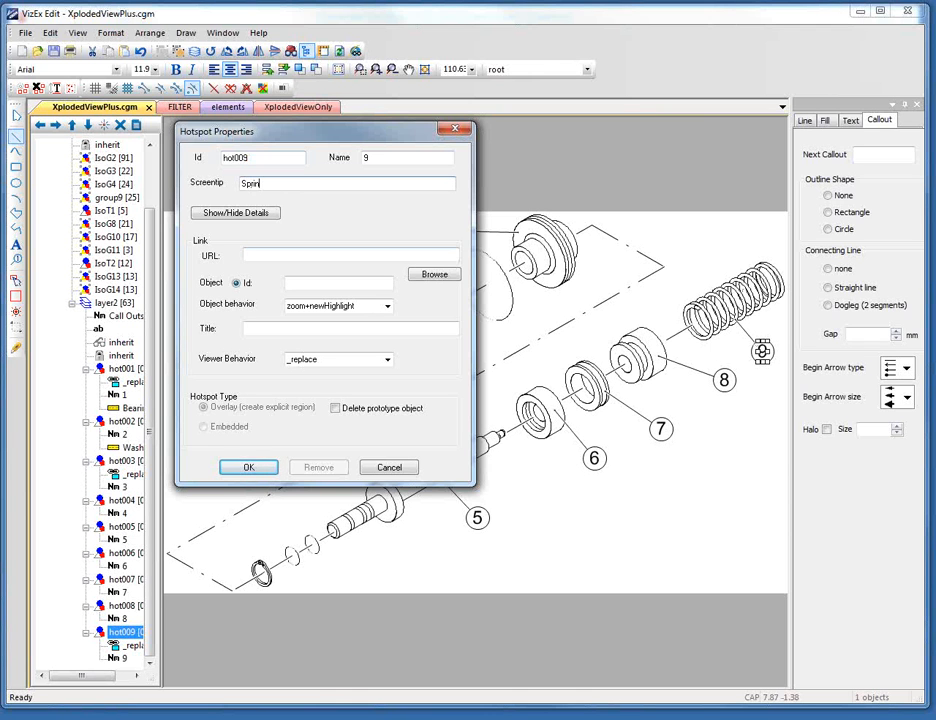
left_click(247, 467)
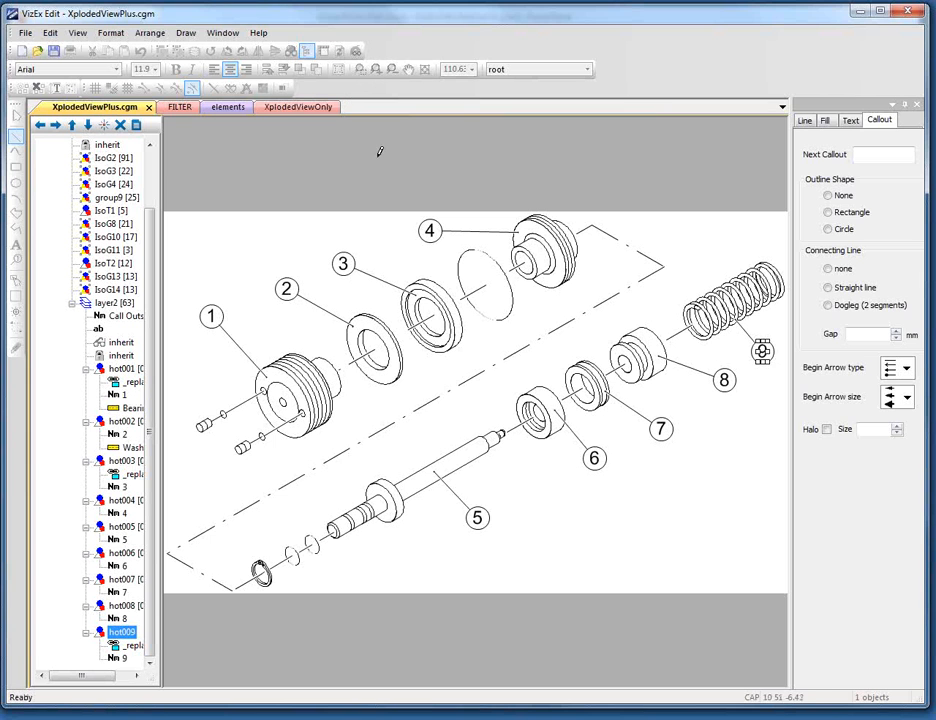
Save XplodedViewPlus.cgm while viewing it in the browser, and return to the VizEx Edit window
key("Escape")
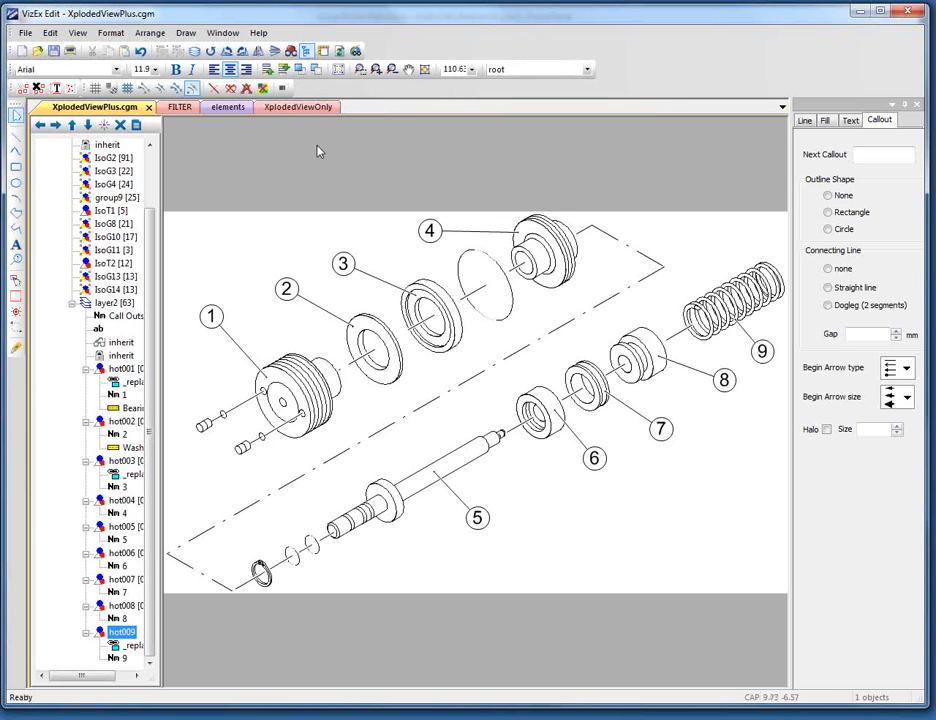
left_click(356, 54)
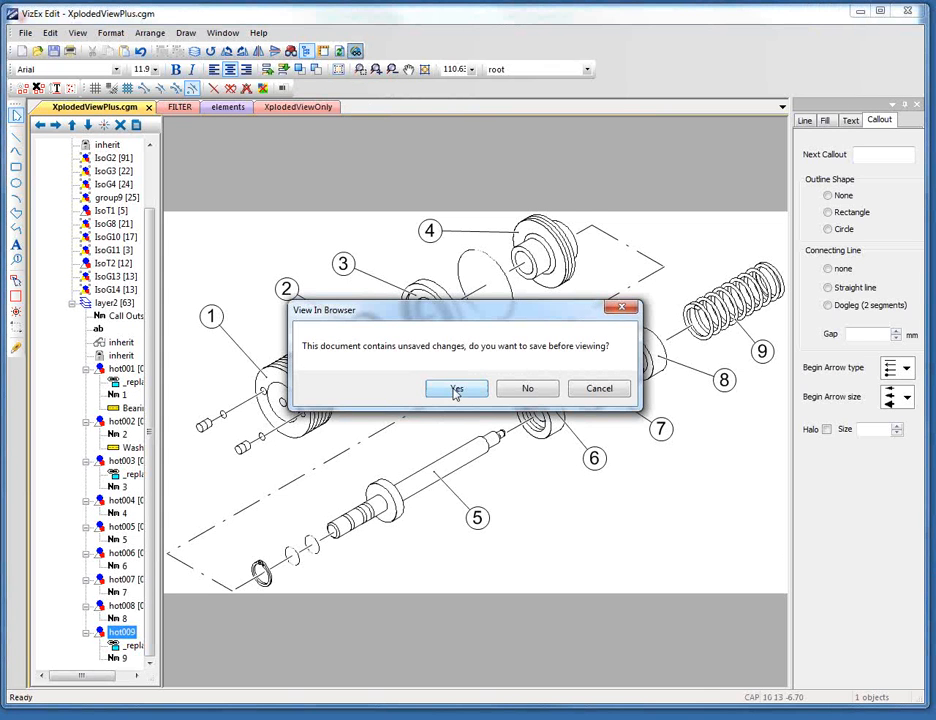
left_click(455, 390)
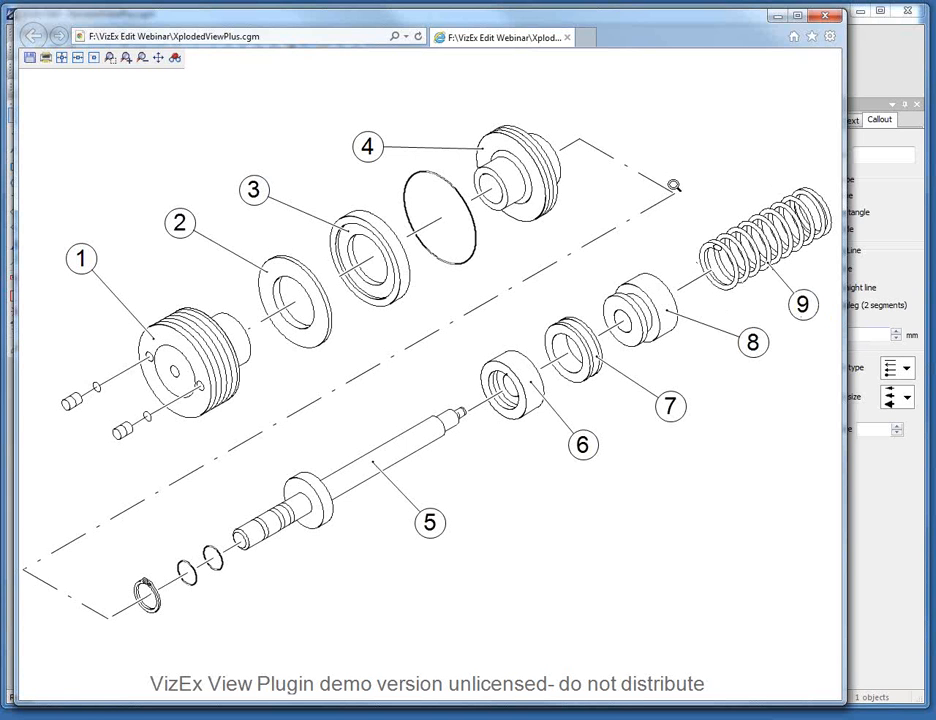
left_click(869, 75)
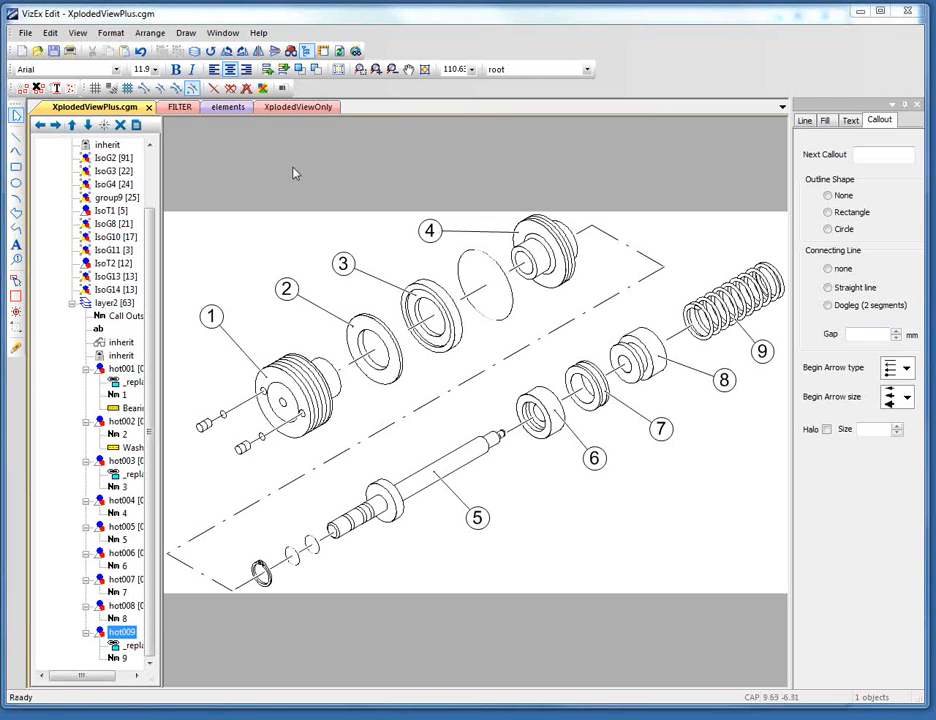
In XplodedViewOnly, add circled callout 1 up and to the left of the ribbed cylinder, with its leader reaching the cylinder's edge
left_click(288, 107)
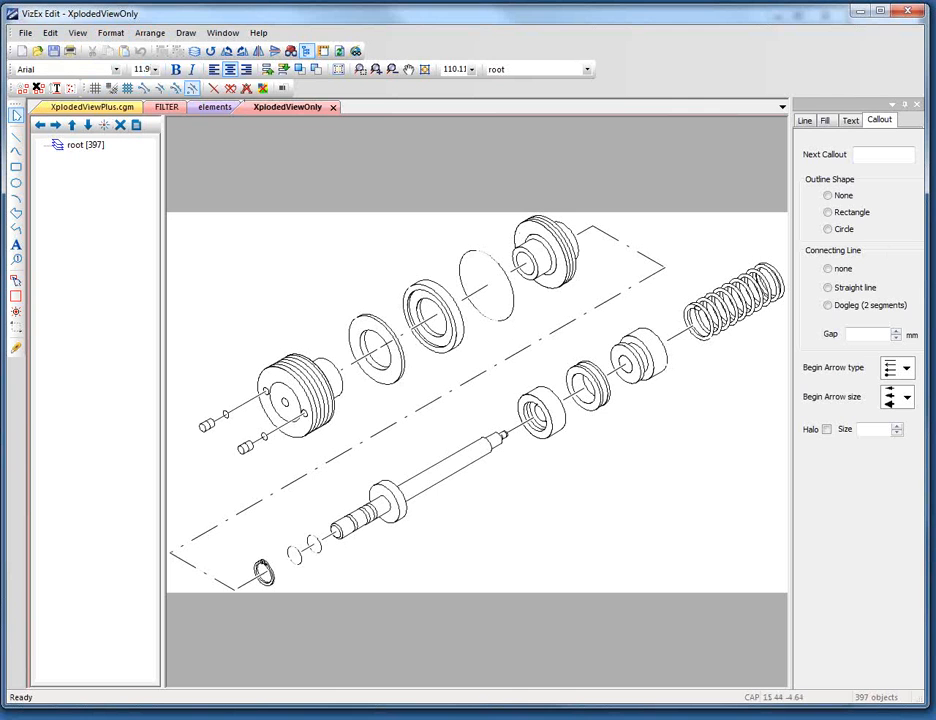
left_click(870, 156)
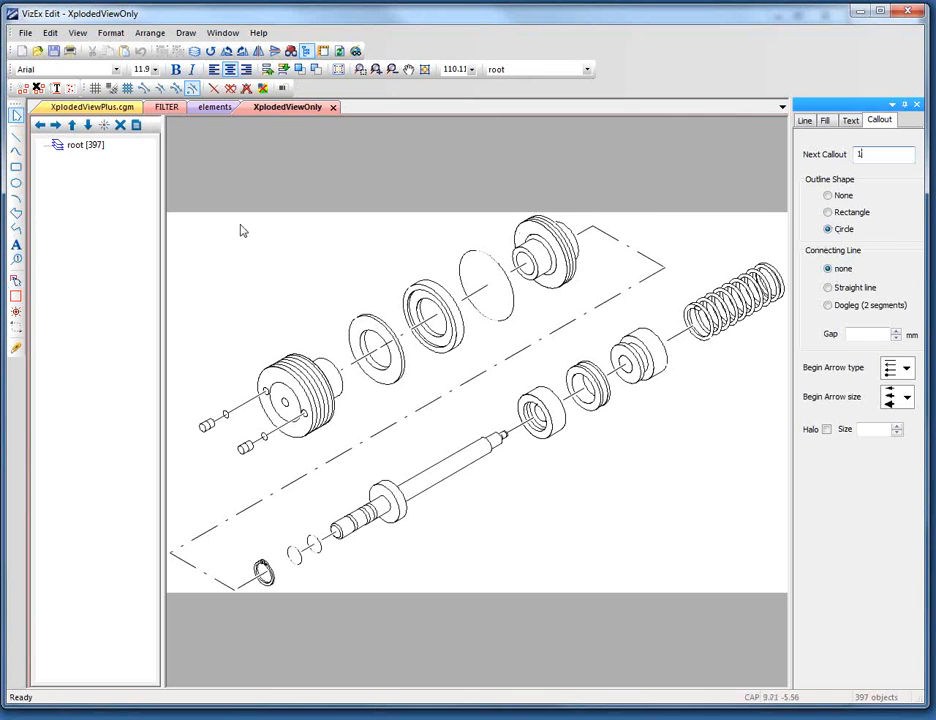
left_click(16, 260)
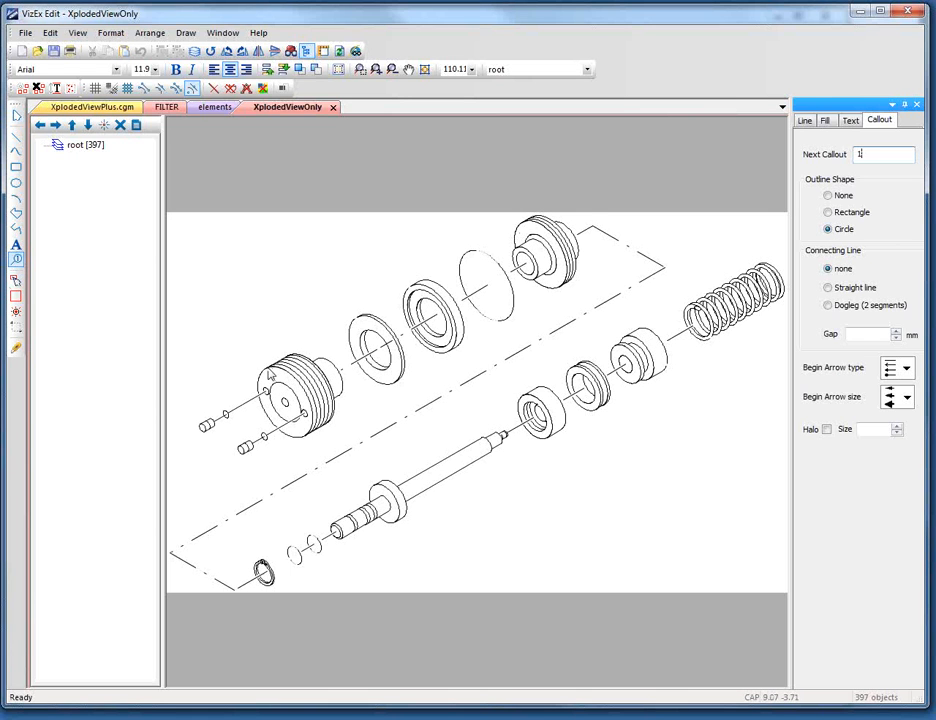
left_click_drag(260, 381, 220, 328)
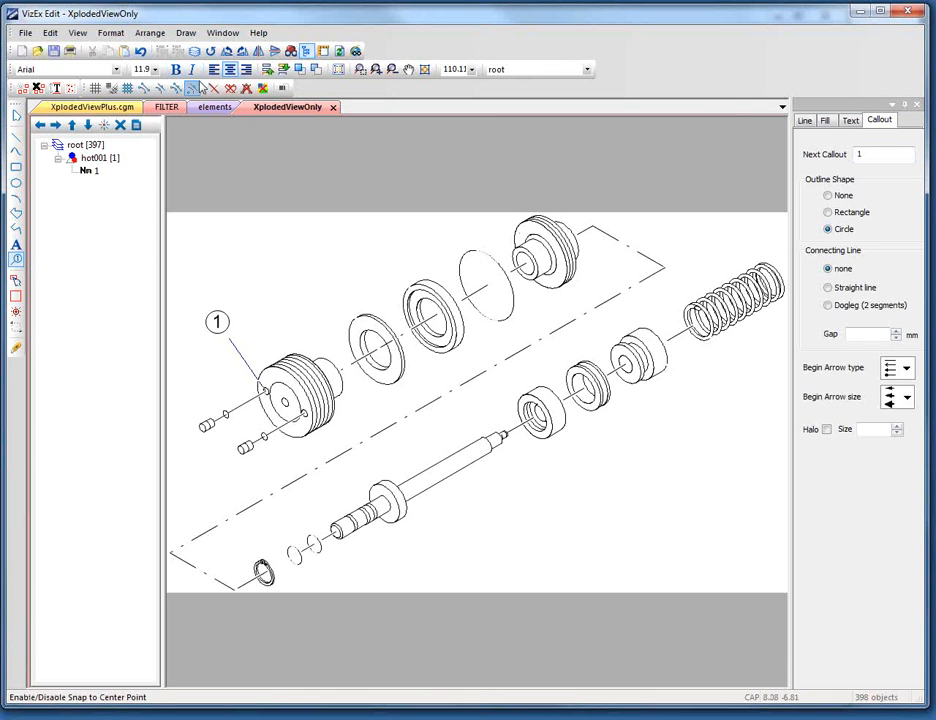
Disable snapping to center points and leave the callout tool
left_click(195, 88)
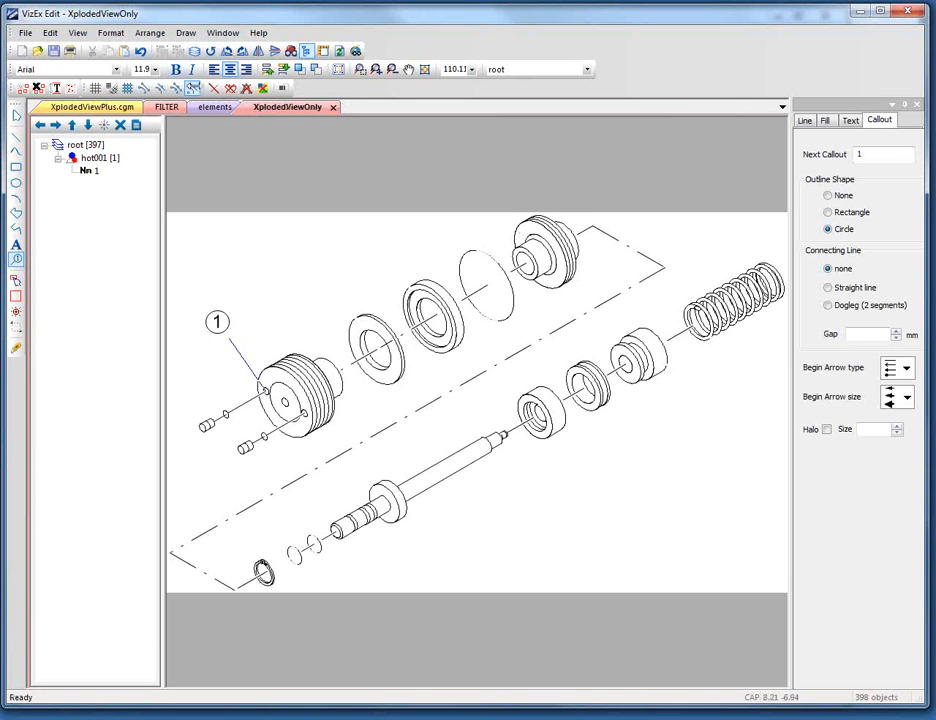
left_click(193, 91)
key("Escape")
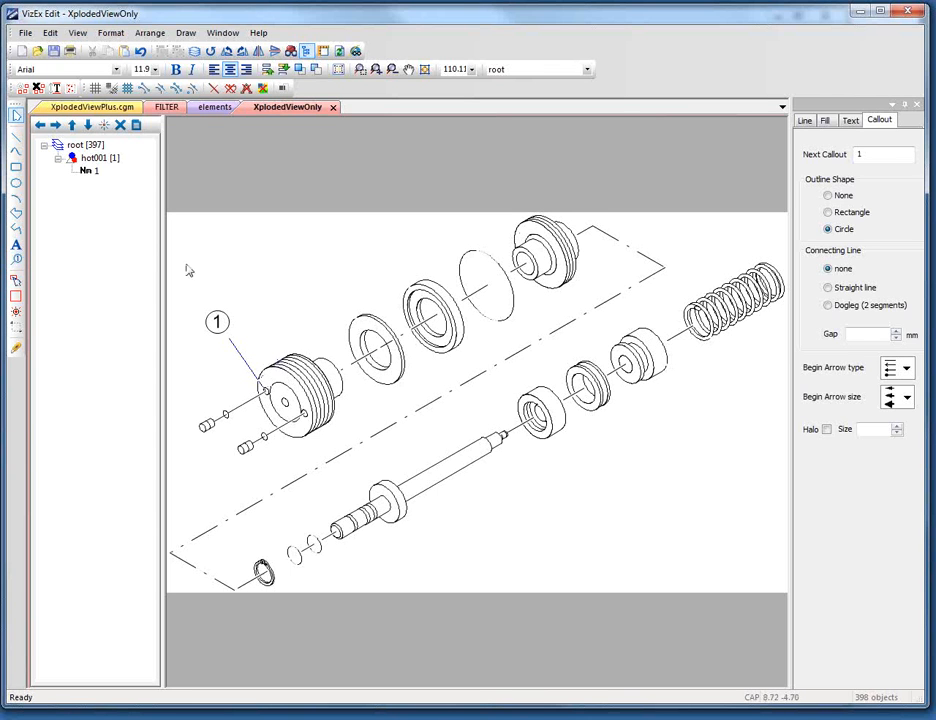
Add circled callouts 2 and 3 up and to the left of the two flat rings, and callout 4 below the shaft, with leaders reaching each part
left_click(16, 258)
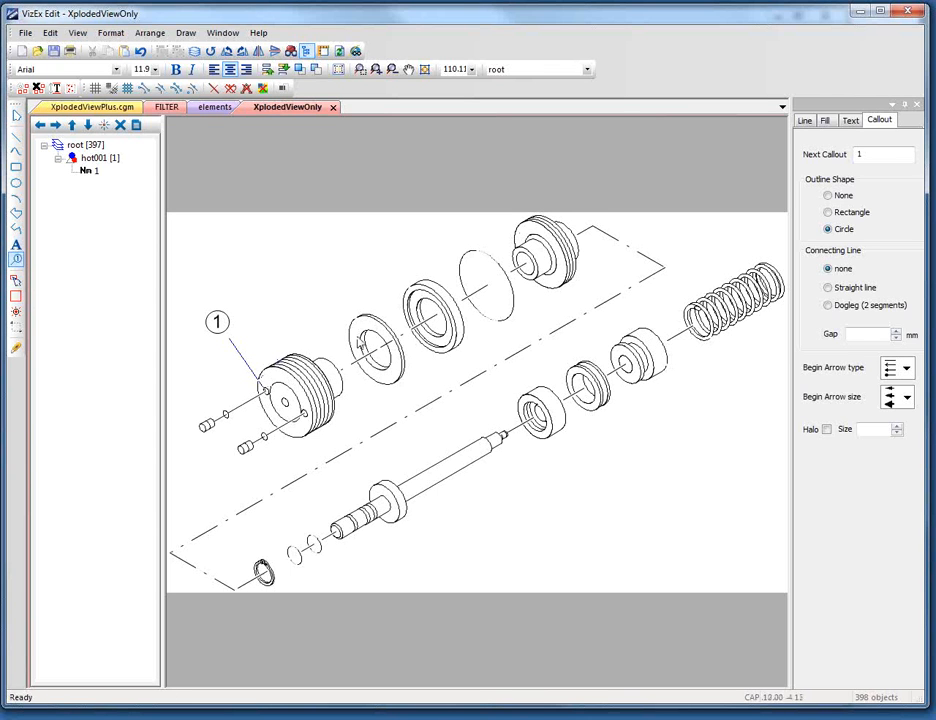
left_click_drag(358, 318, 329, 276)
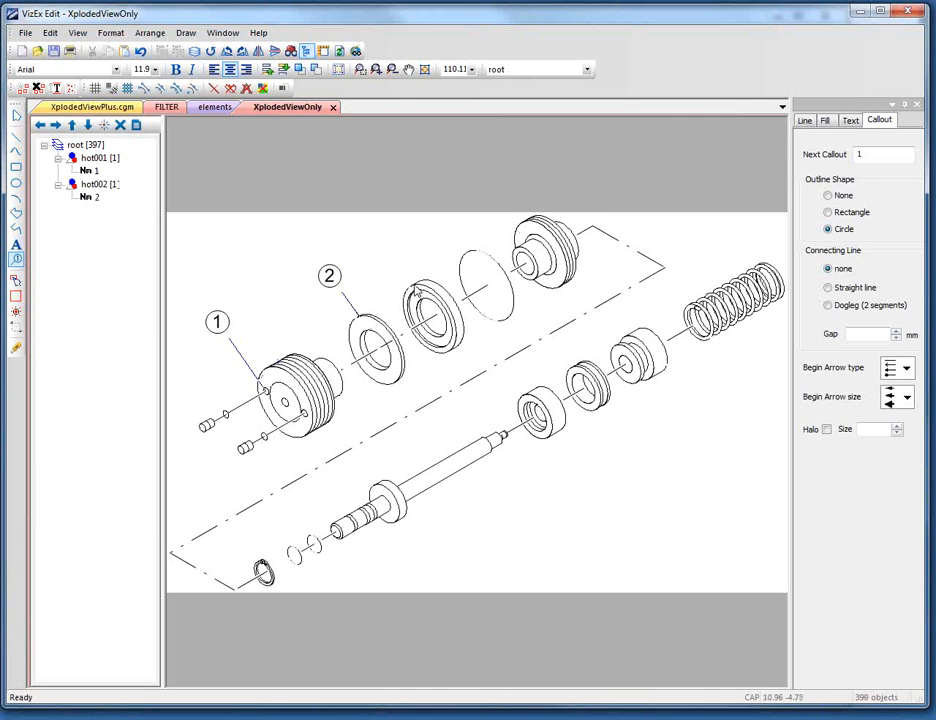
left_click_drag(393, 255, 392, 254)
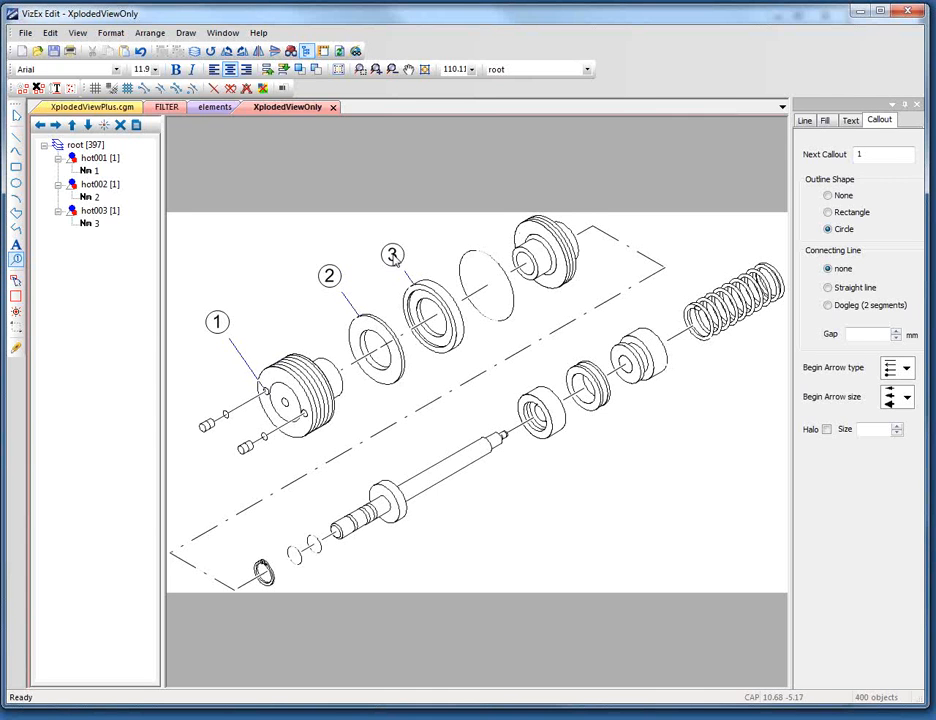
left_click_drag(432, 479, 486, 548)
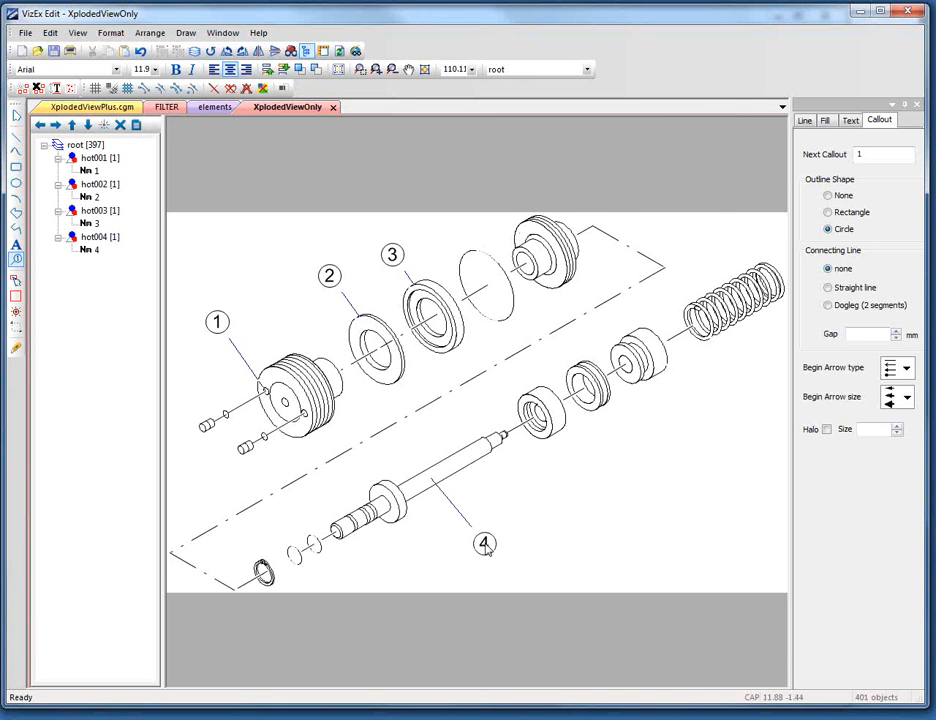
Review the callout settings for numbering, outline shape, connecting line, halo and automatic hotspot generation, leaving them as they are
left_click(76, 33)
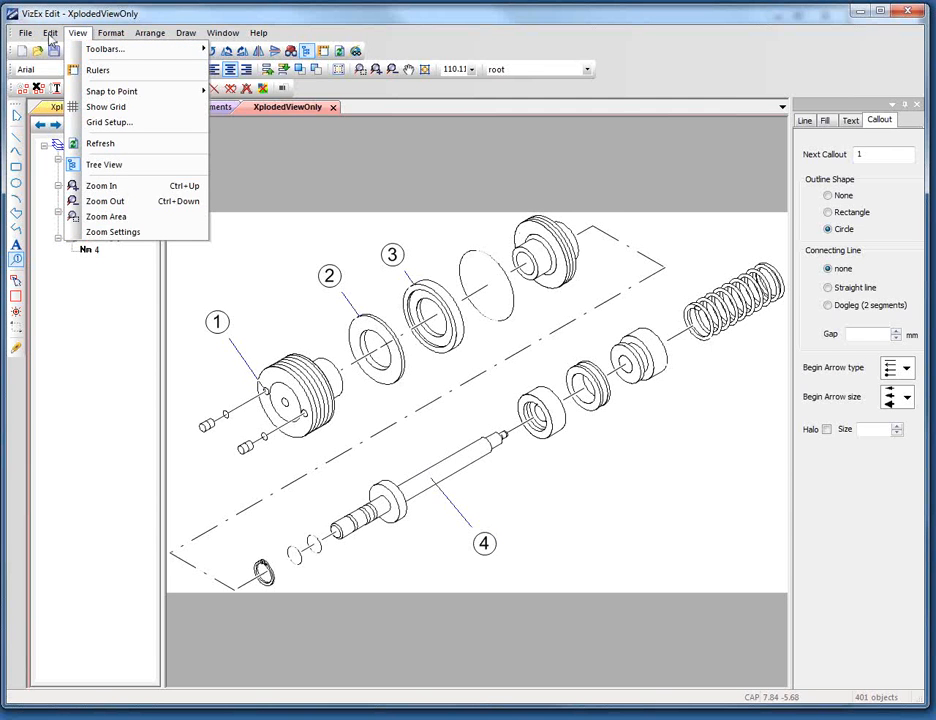
mouse_move(42, 30)
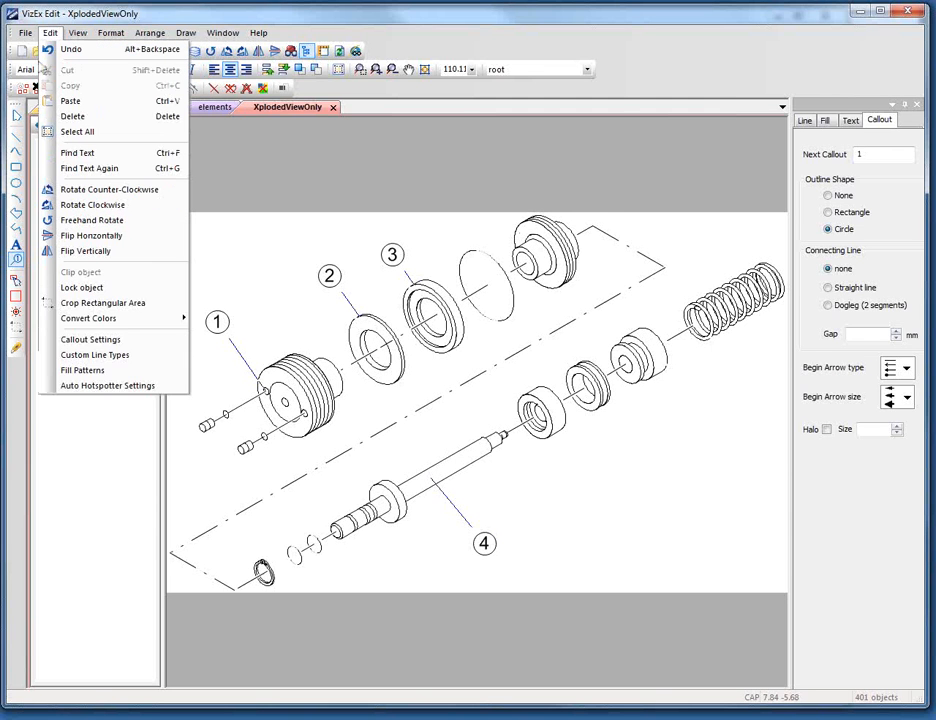
left_click(110, 340)
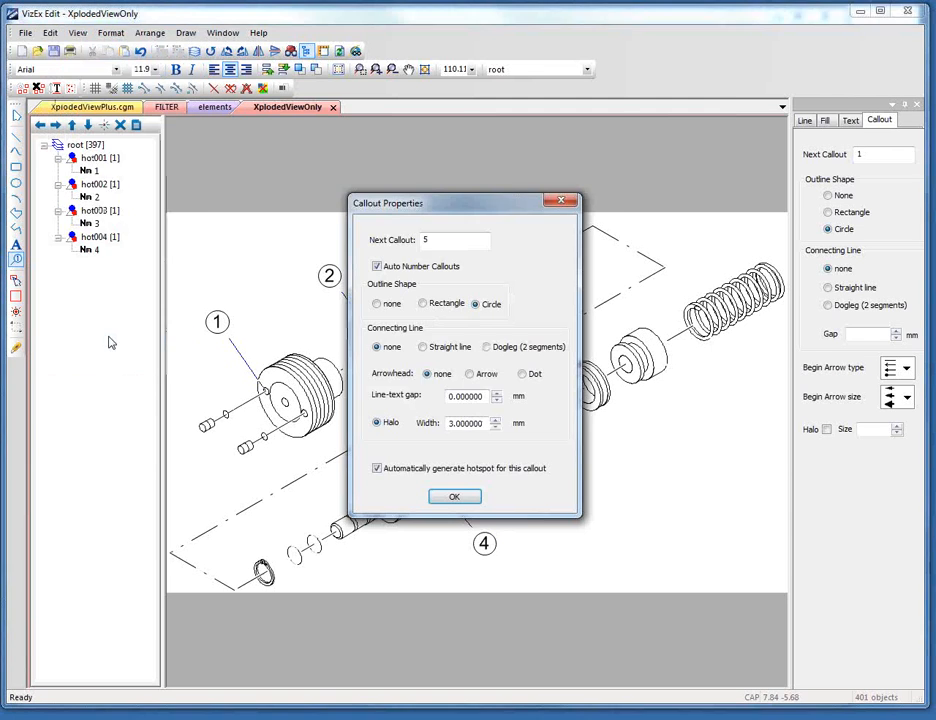
left_click(448, 497)
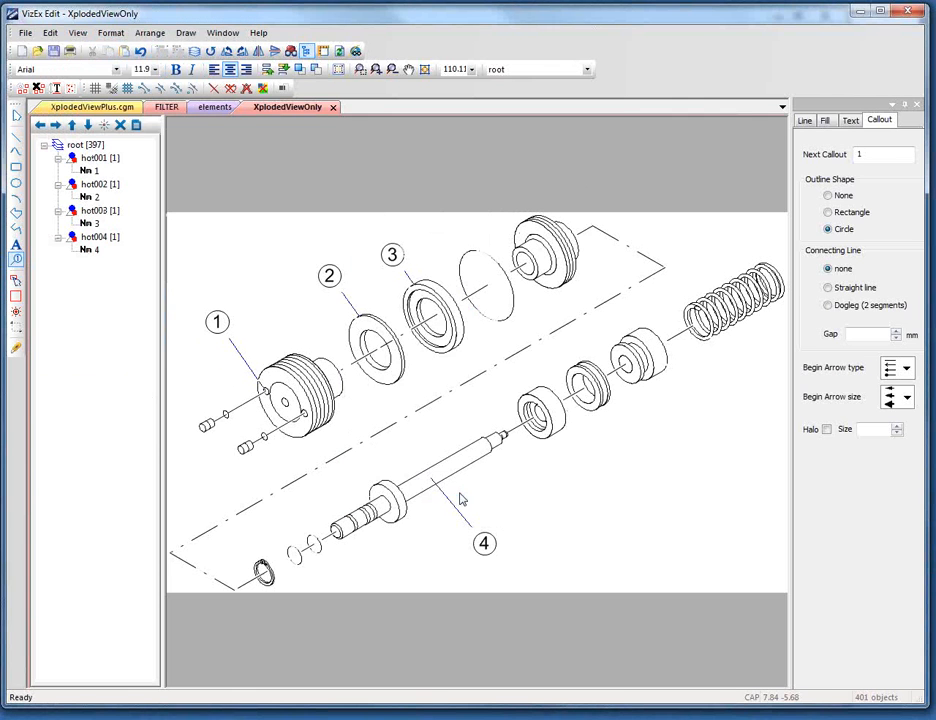
Add circled callout 5 below the collar at the shaft's tip and callout 6 below the spring, with leaders reaching both parts
left_click(553, 428)
left_click(588, 475)
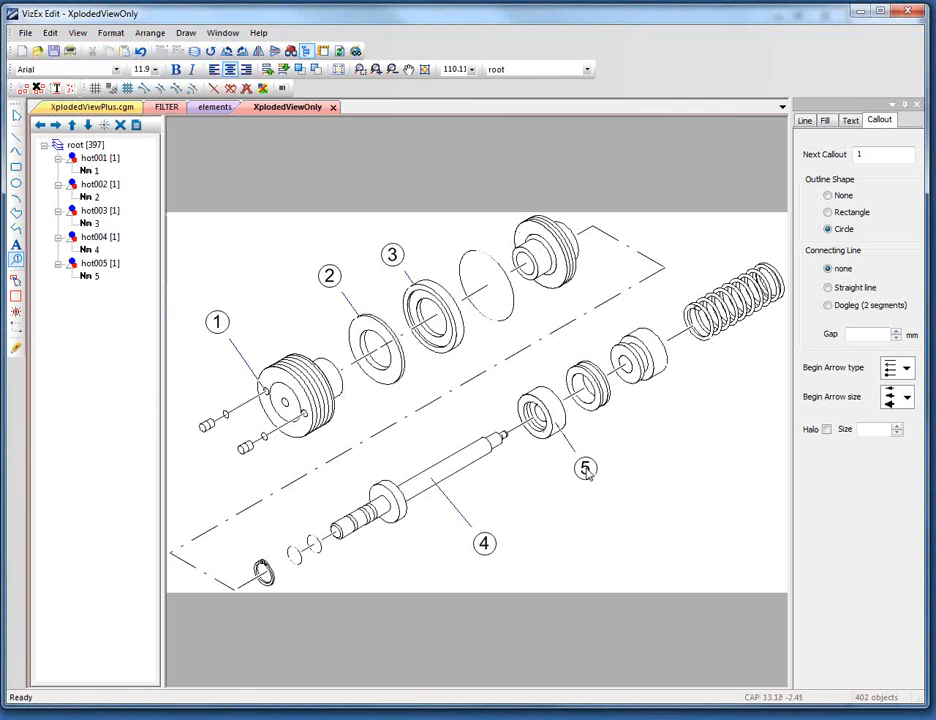
left_click(706, 345)
left_click(748, 382)
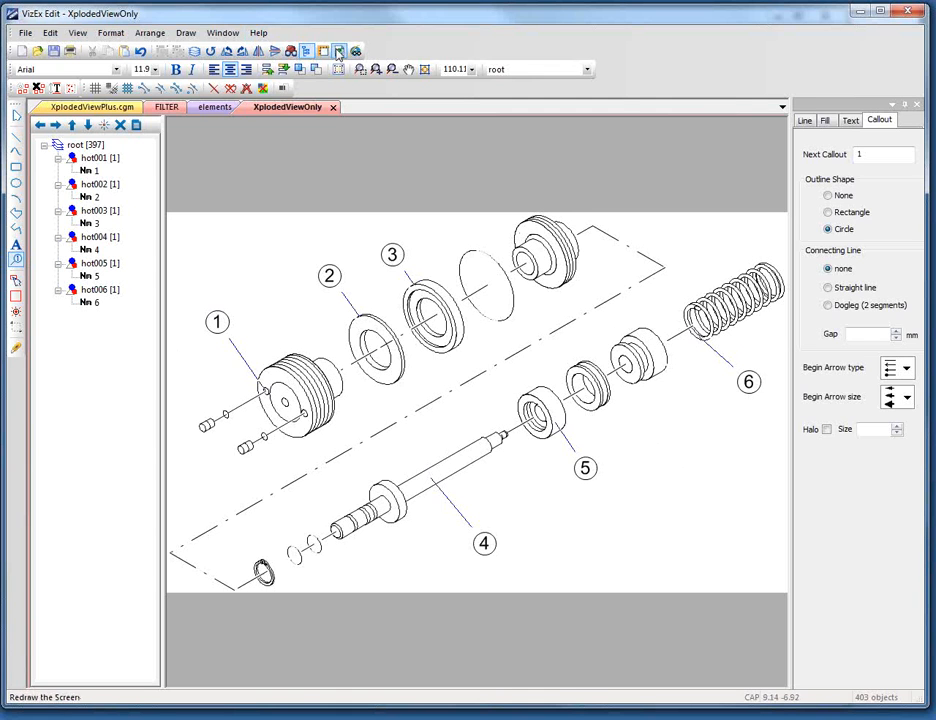
Display the hotspots, give hotspot hot006 the screentip Spring, and leave the callout tool
left_click(291, 52)
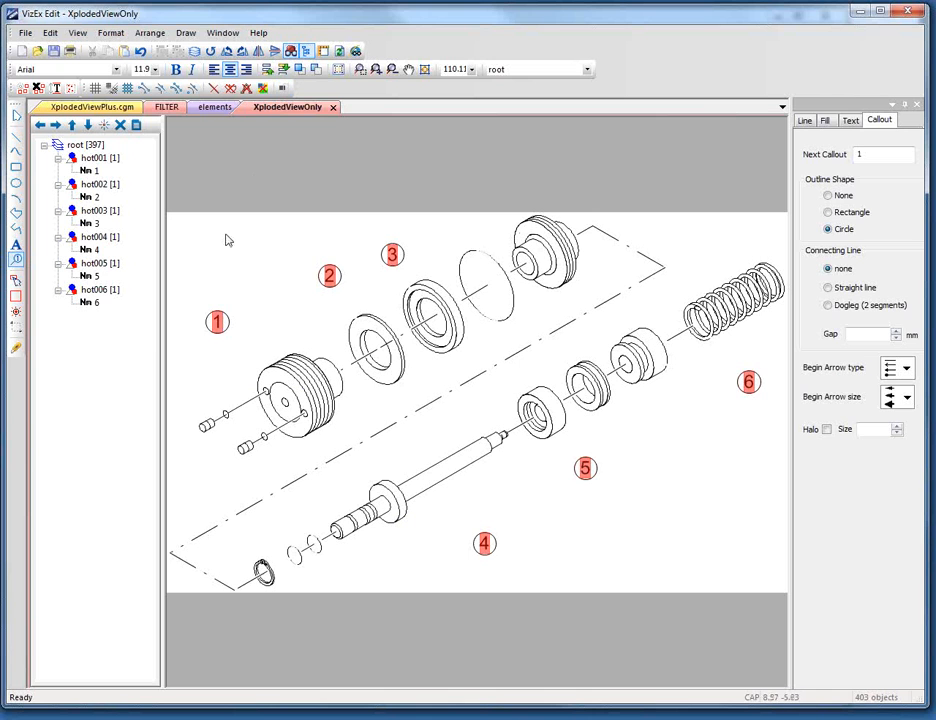
left_click(95, 292)
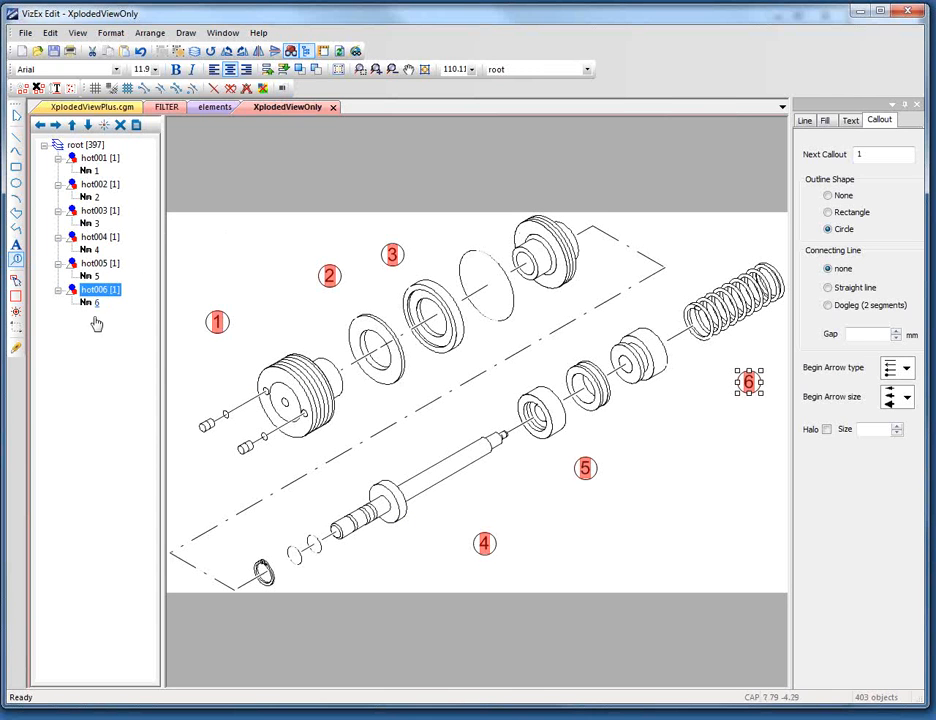
right_click(92, 291)
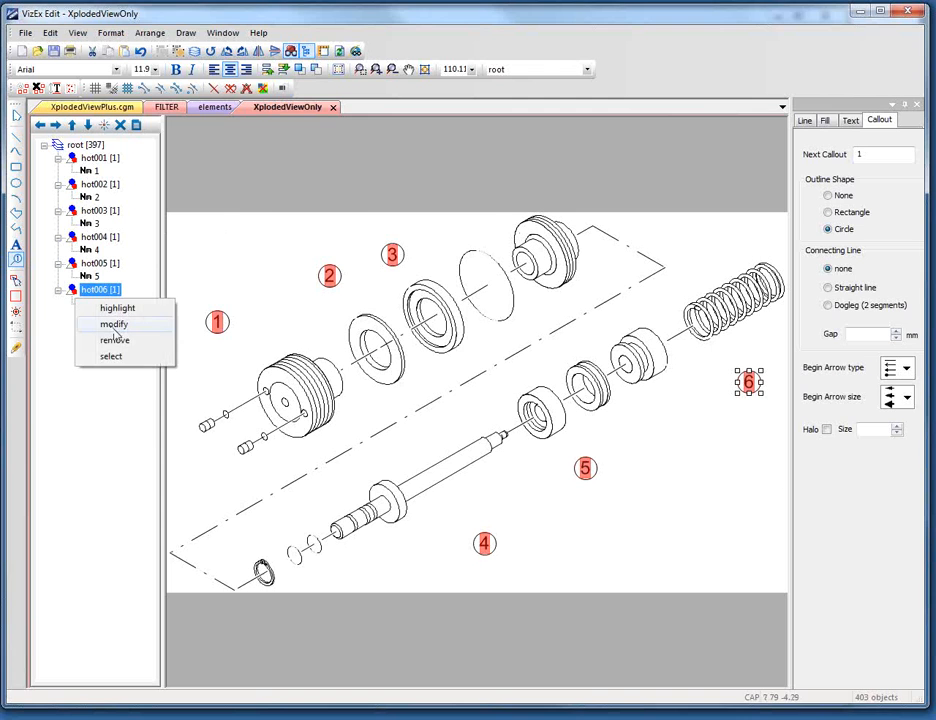
left_click(114, 325)
left_click(321, 203)
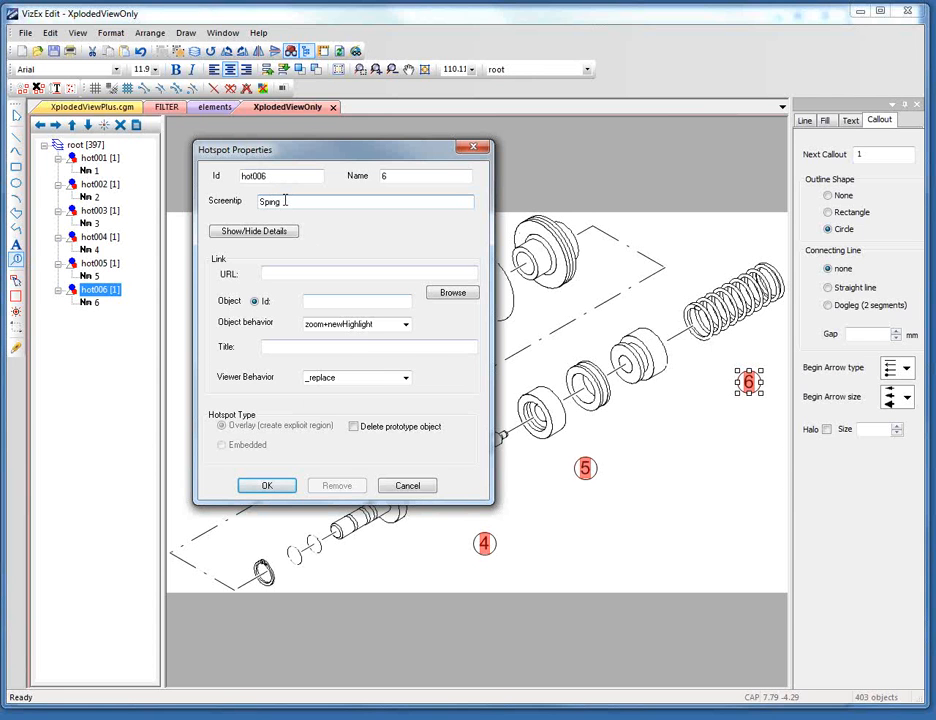
left_click(266, 485)
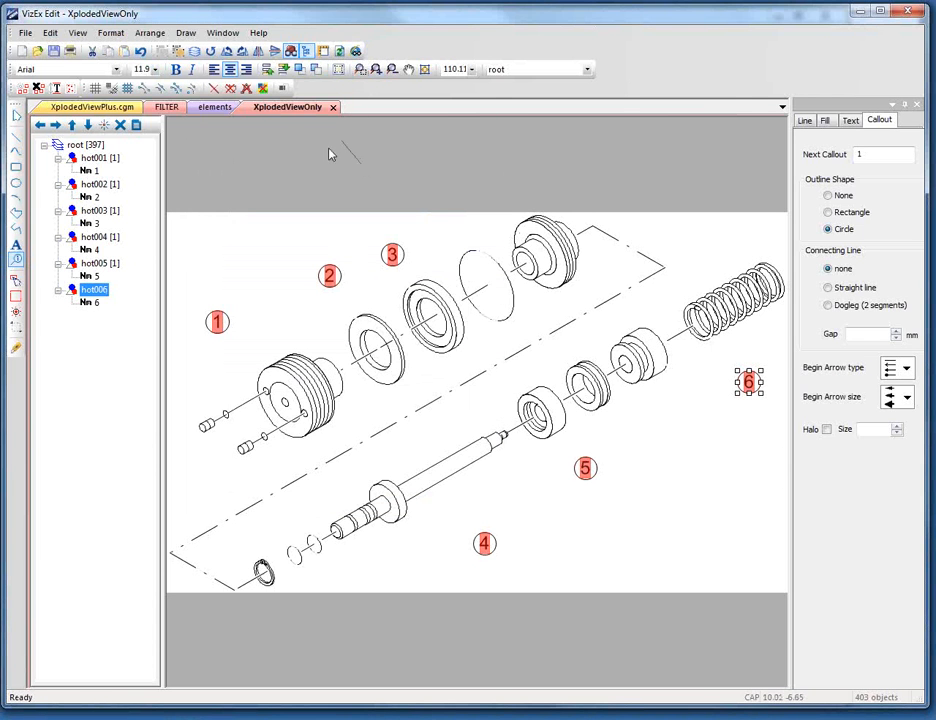
left_click(16, 116)
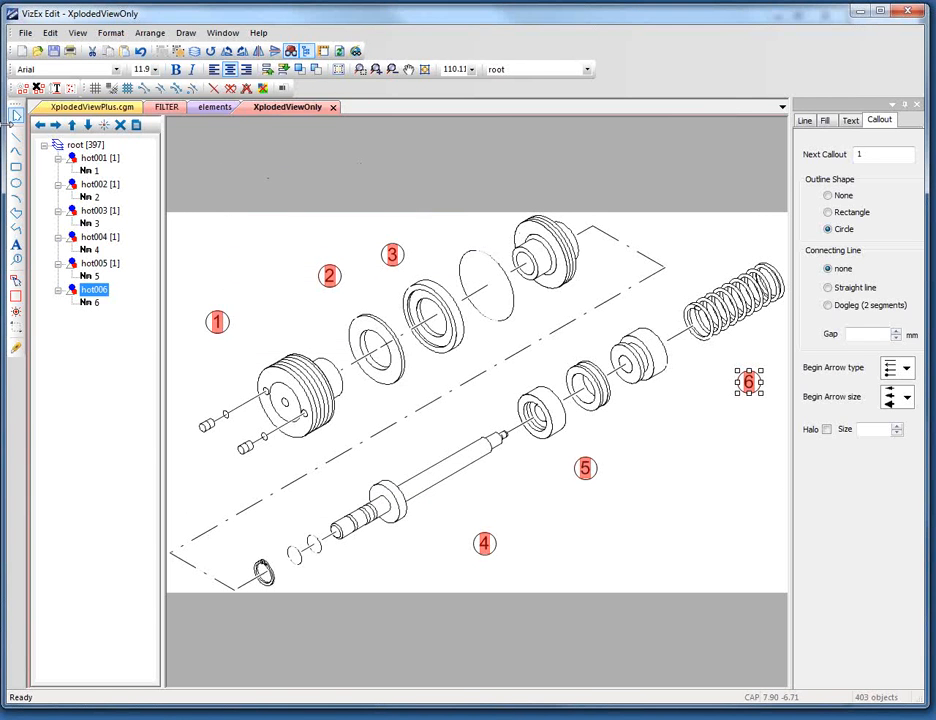
left_click(355, 52)
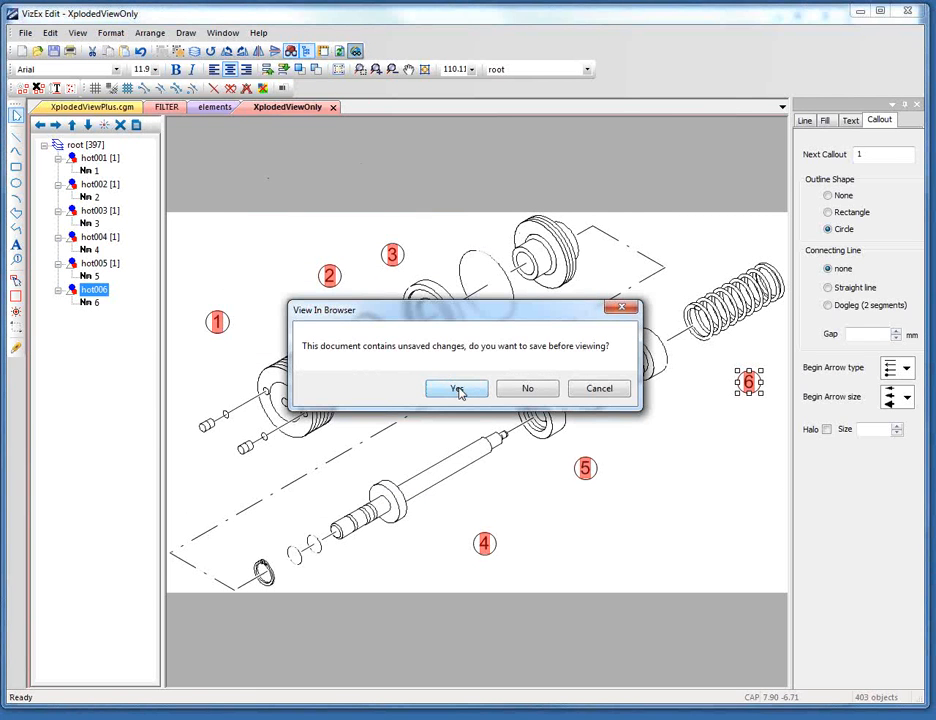
left_click(621, 309)
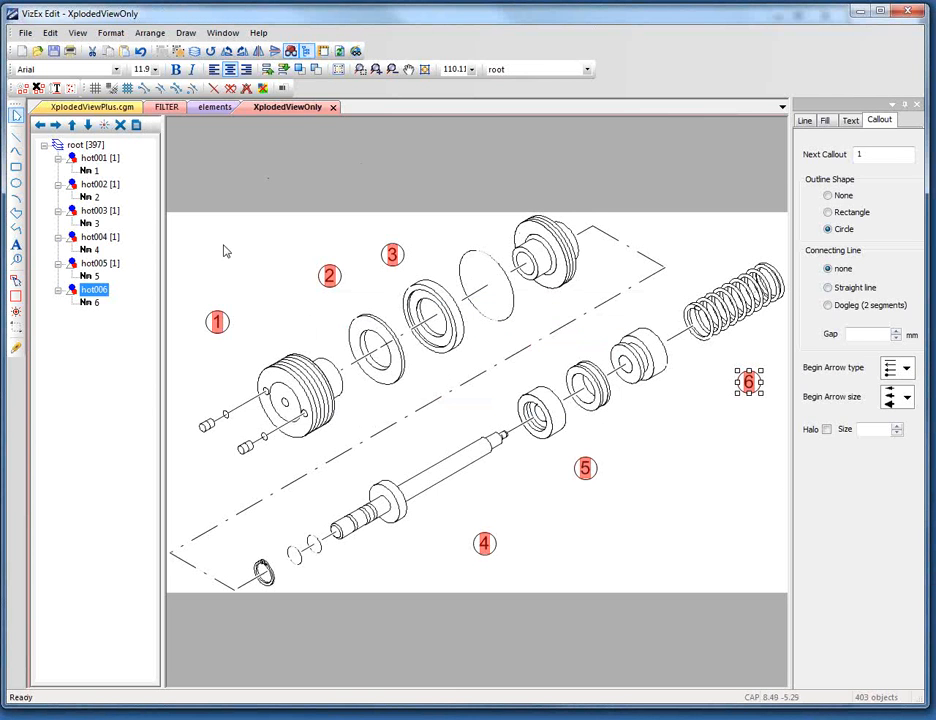
left_click(828, 288)
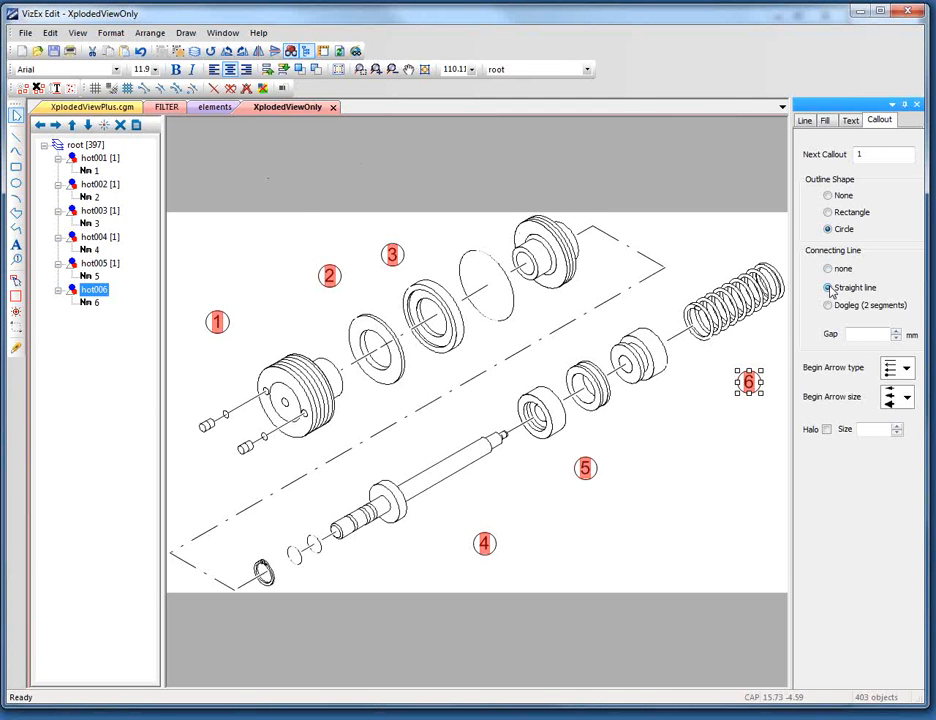
left_click(230, 329)
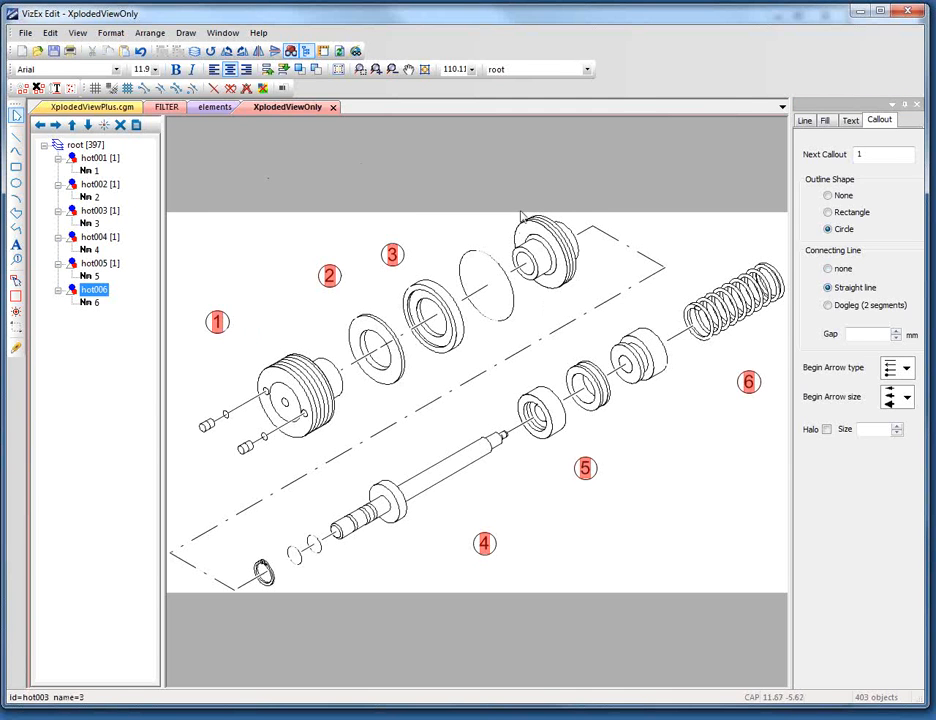
Set the connecting line of callout 1 to a straight line
left_click(218, 323)
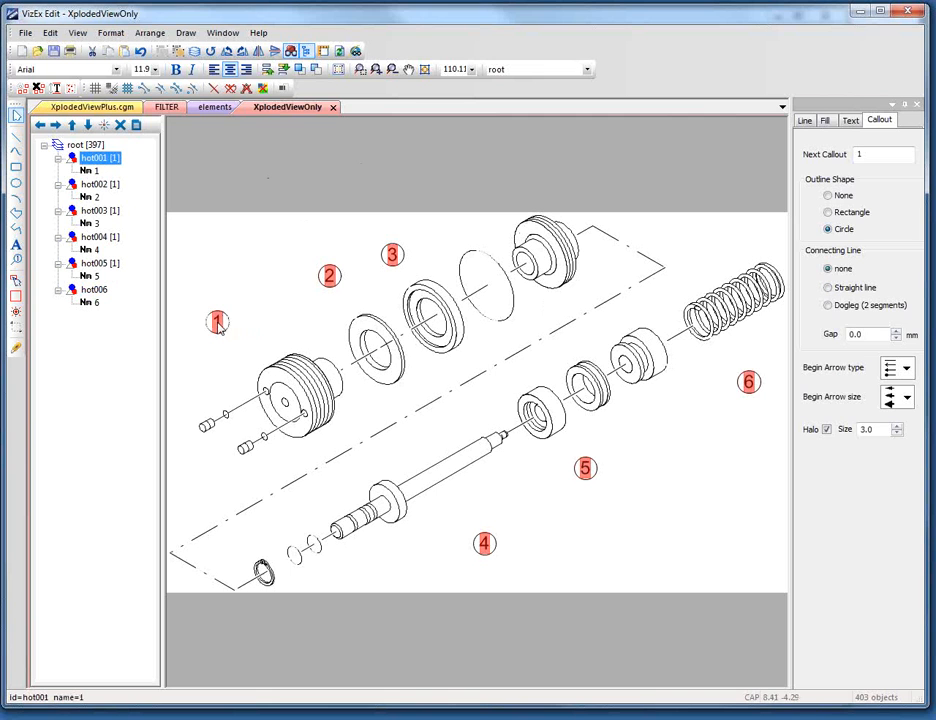
left_click(828, 289)
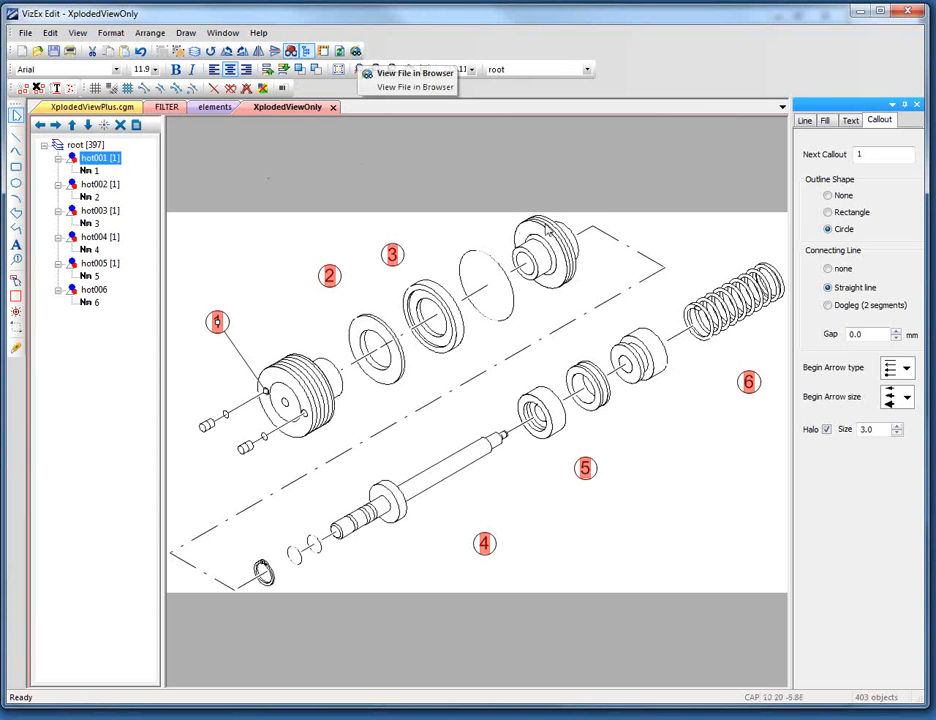
Save XplodedViewOnly while viewing it in the browser, show its hotspots, check callout 6's screentip, and close the browser
left_click(357, 53)
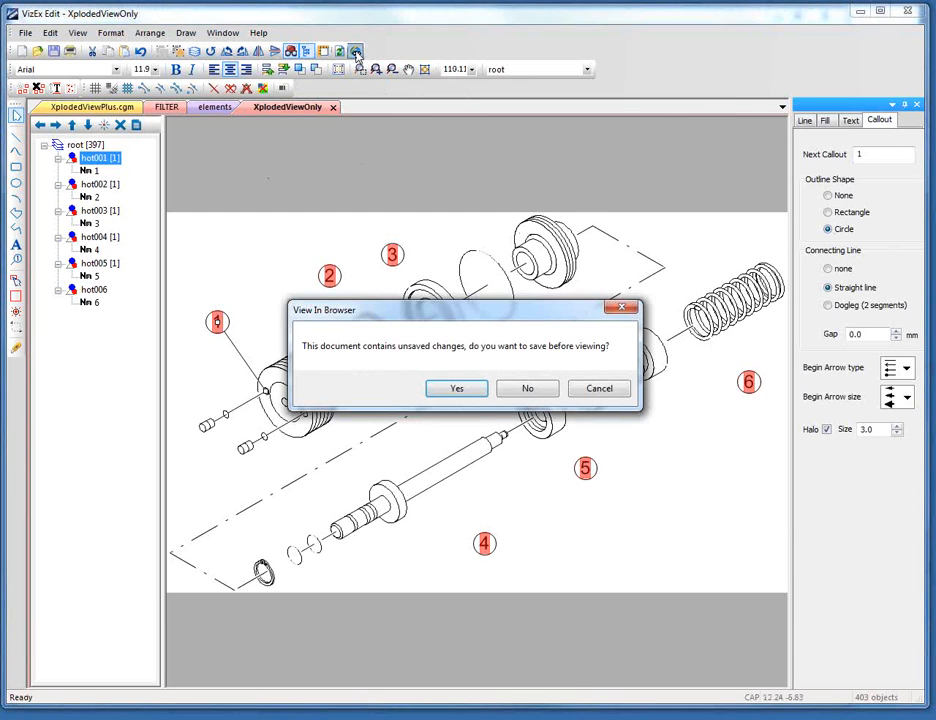
left_click(445, 390)
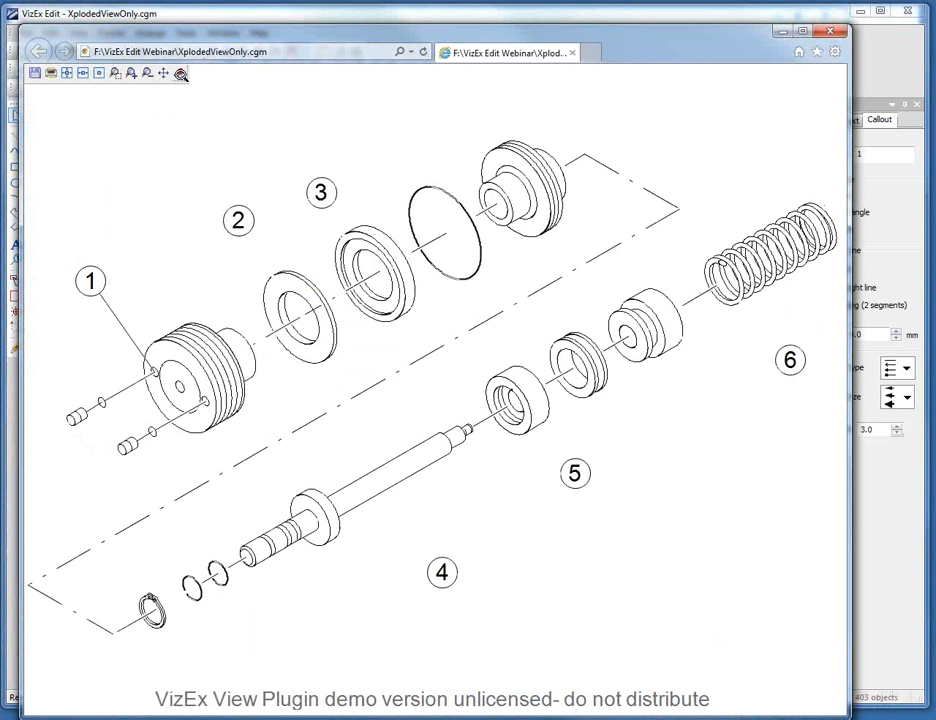
left_click(181, 73)
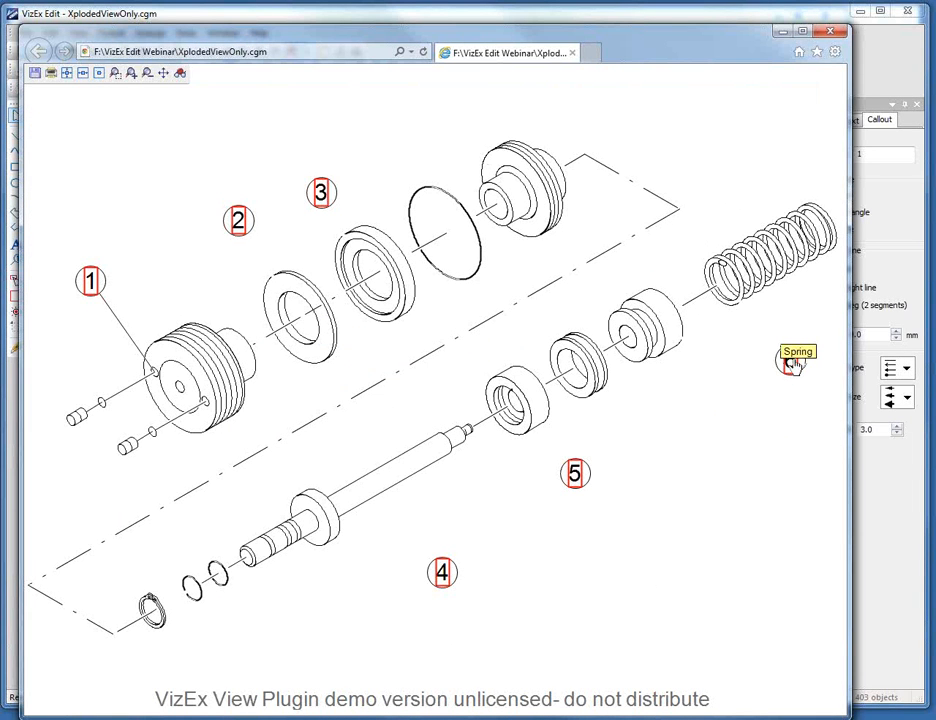
left_click(830, 31)
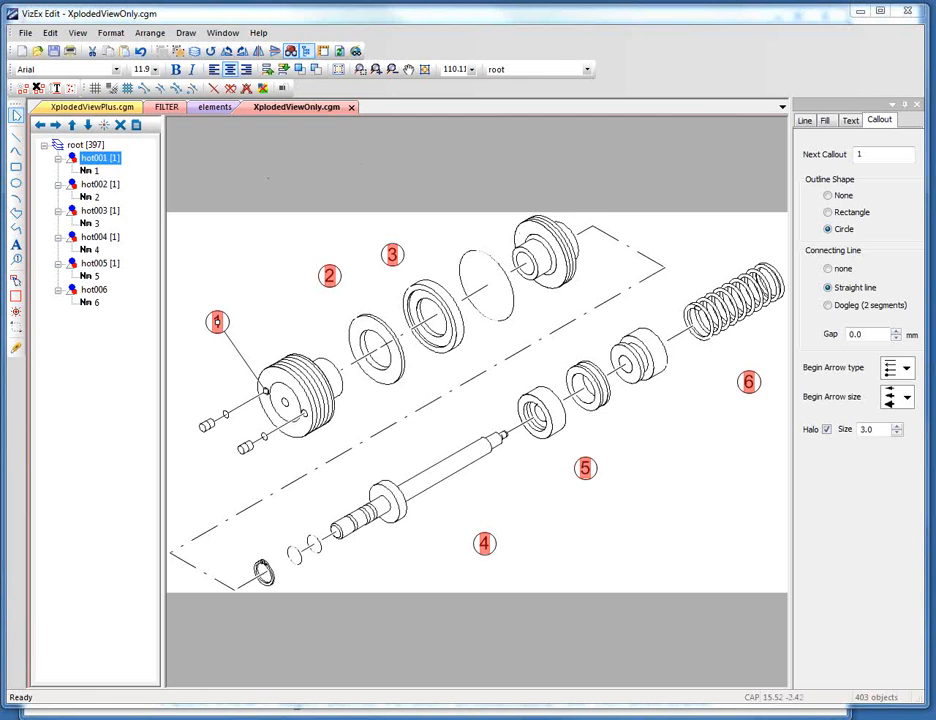
Open page 1 of 31r-0000-019-2.pdf from the VizEx Edit Webinar folder, filtering for PDF and Illustrator files
left_click(26, 33)
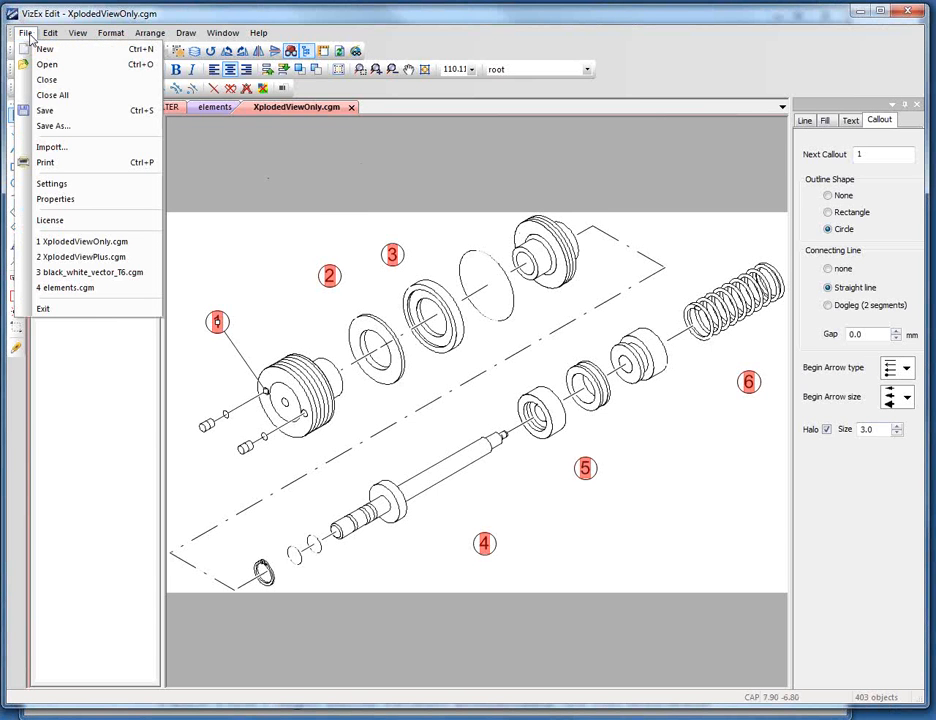
left_click(66, 64)
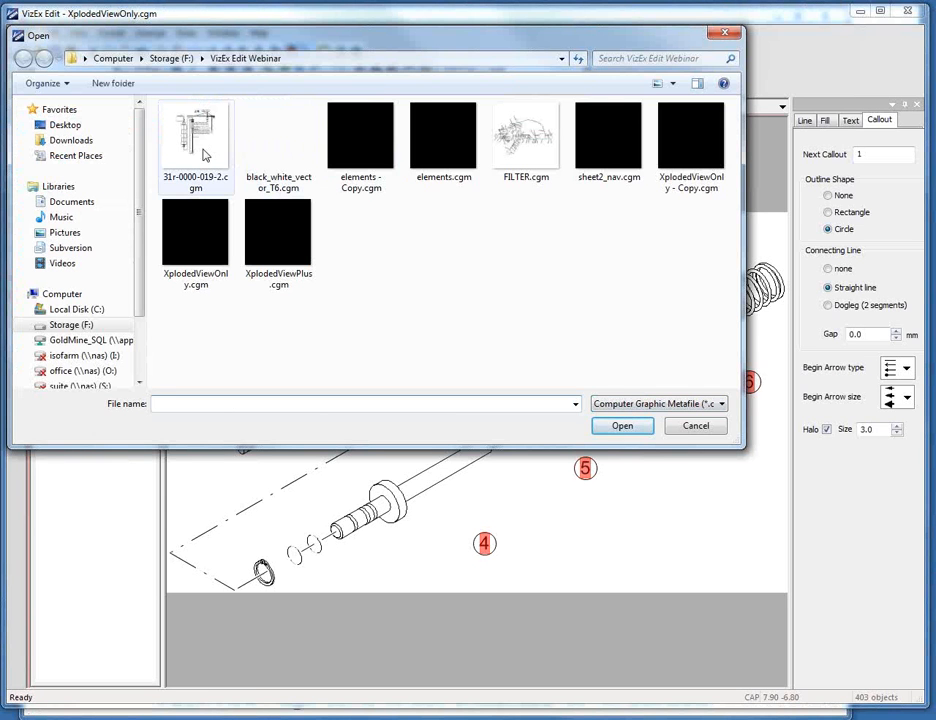
left_click(622, 400)
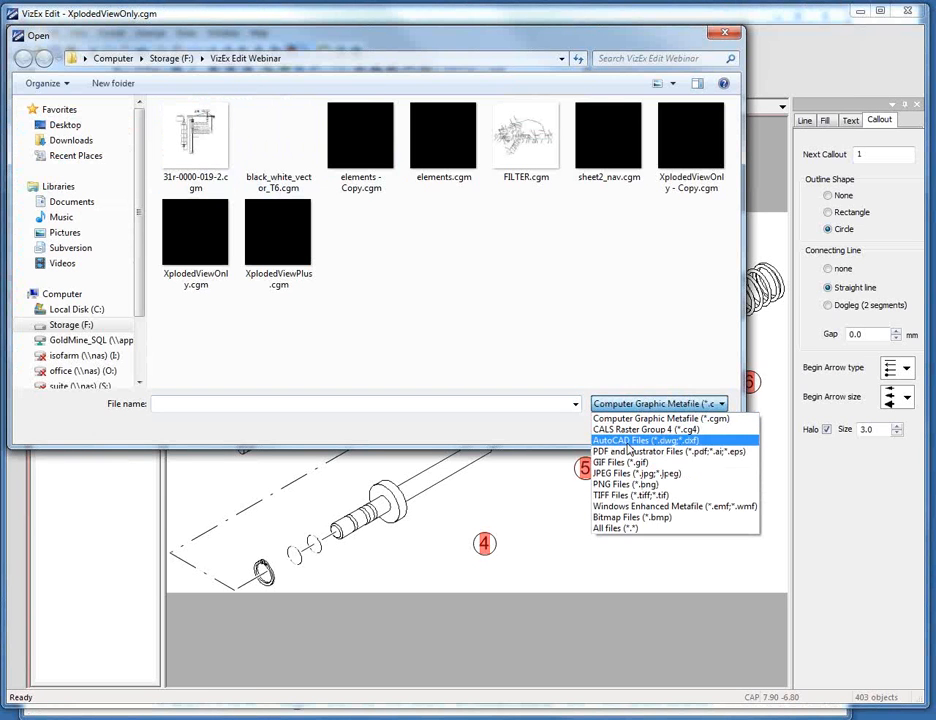
left_click(625, 452)
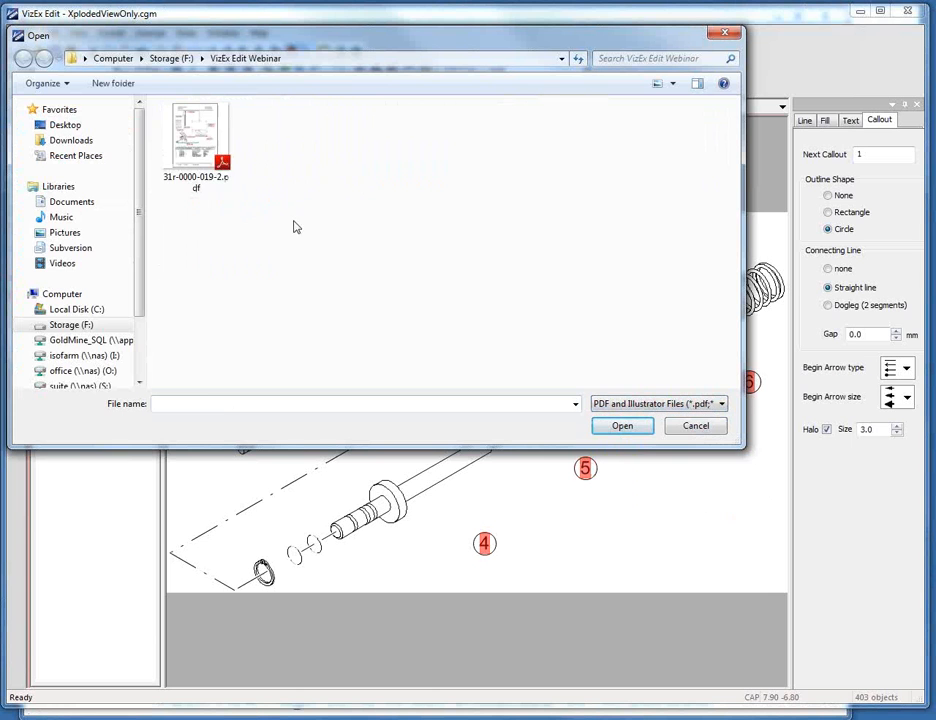
left_click(196, 140)
left_click(608, 428)
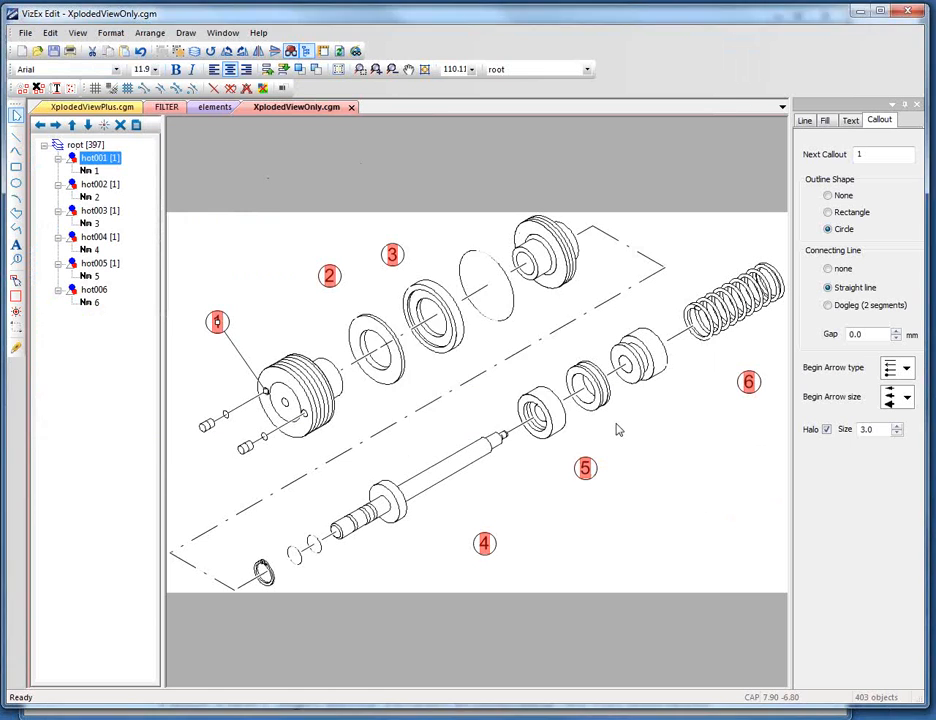
left_click_drag(487, 352, 430, 352)
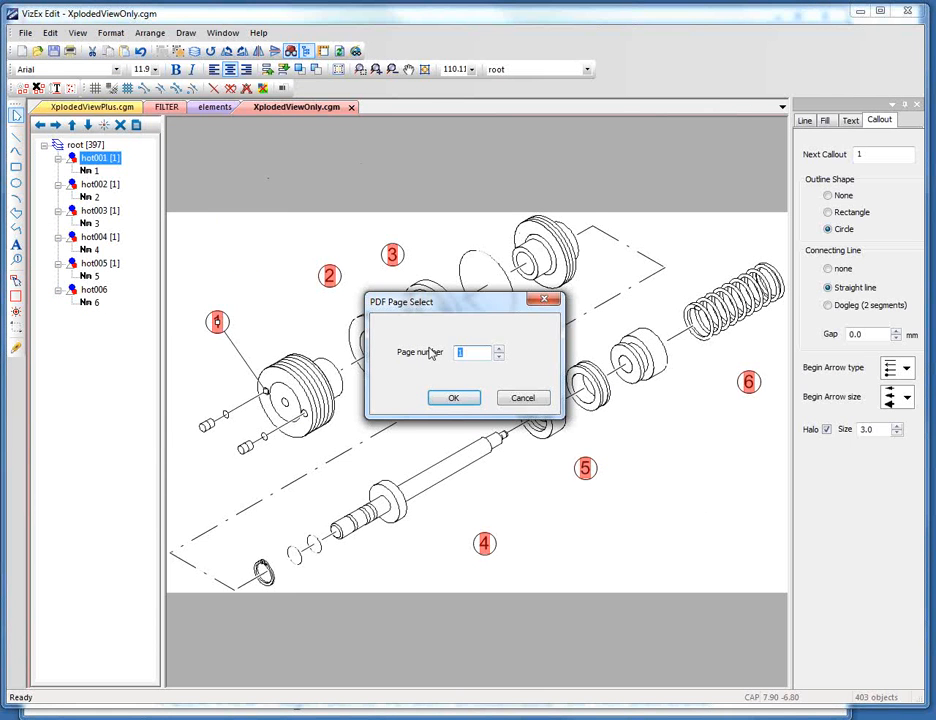
left_click(466, 404)
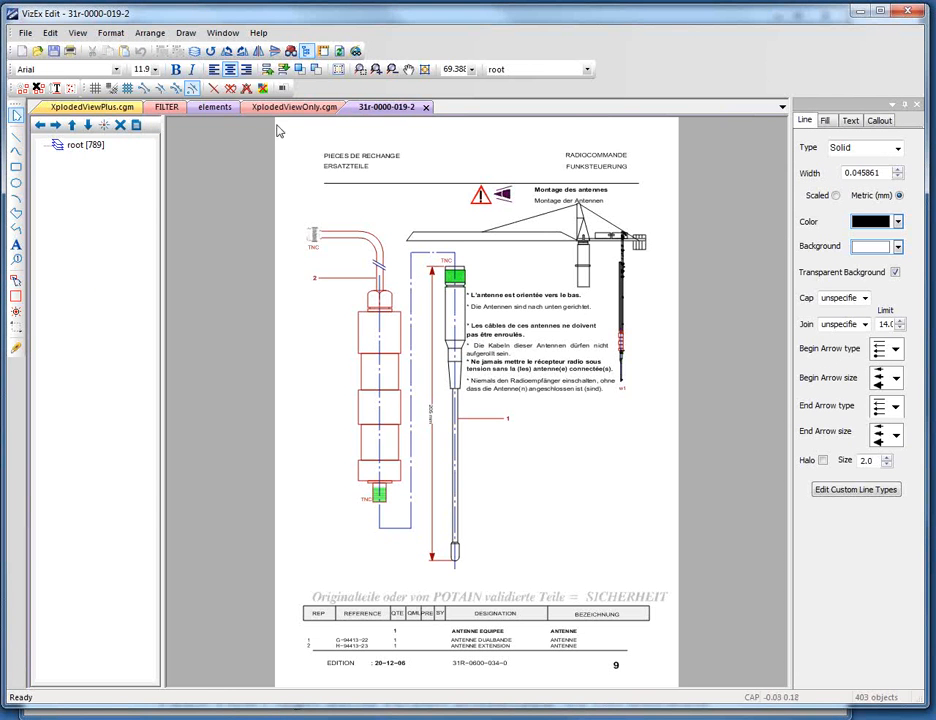
Delete the header text and rule at the top of the imported page, and the banner, parts table and footer beneath the drawing
left_click_drag(278, 121, 672, 192)
key("Delete")
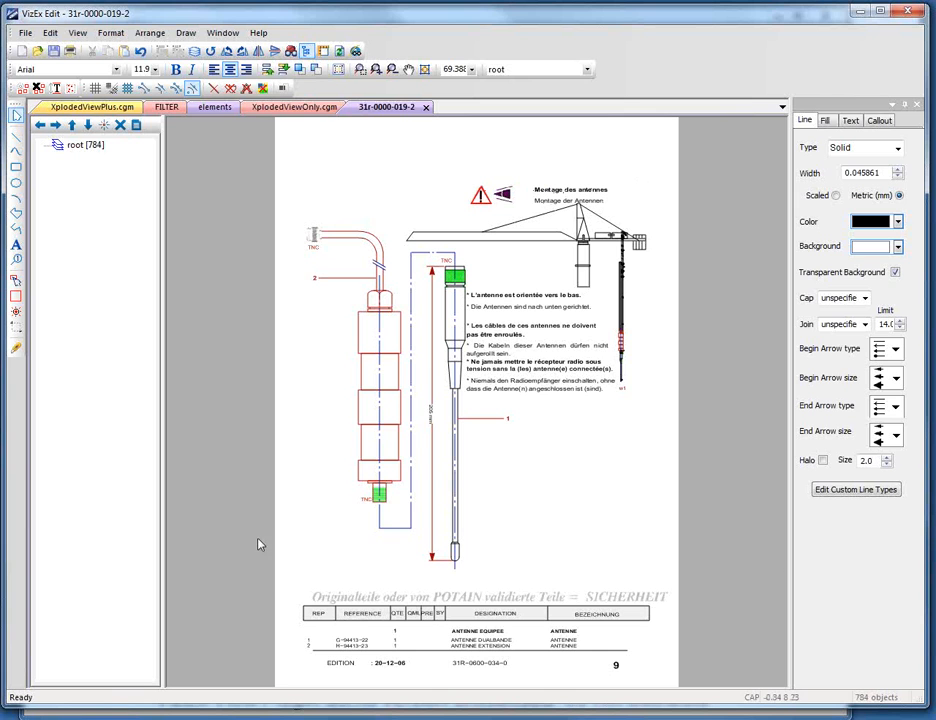
left_click_drag(259, 566, 721, 685)
key("Delete")
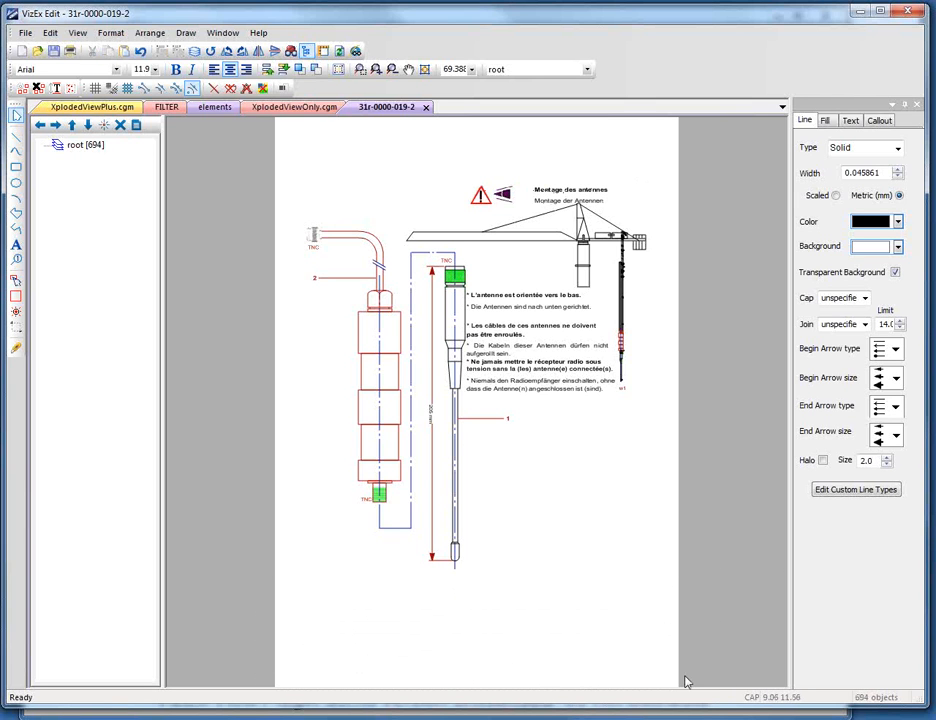
Convert all colors of the imported antenna drawing to monochrome
left_click(49, 36)
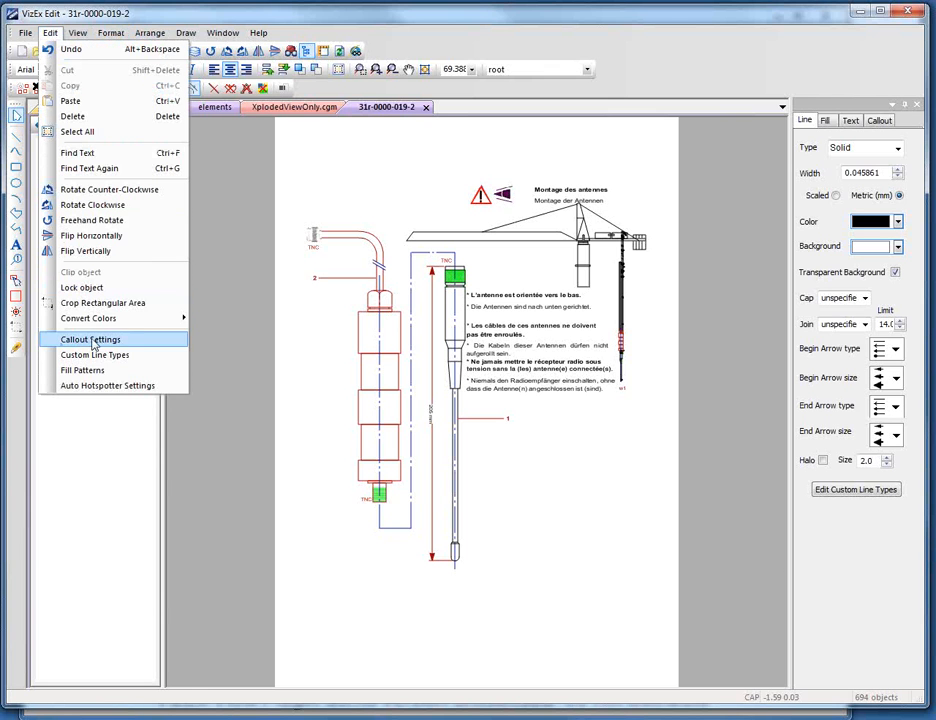
mouse_move(112, 325)
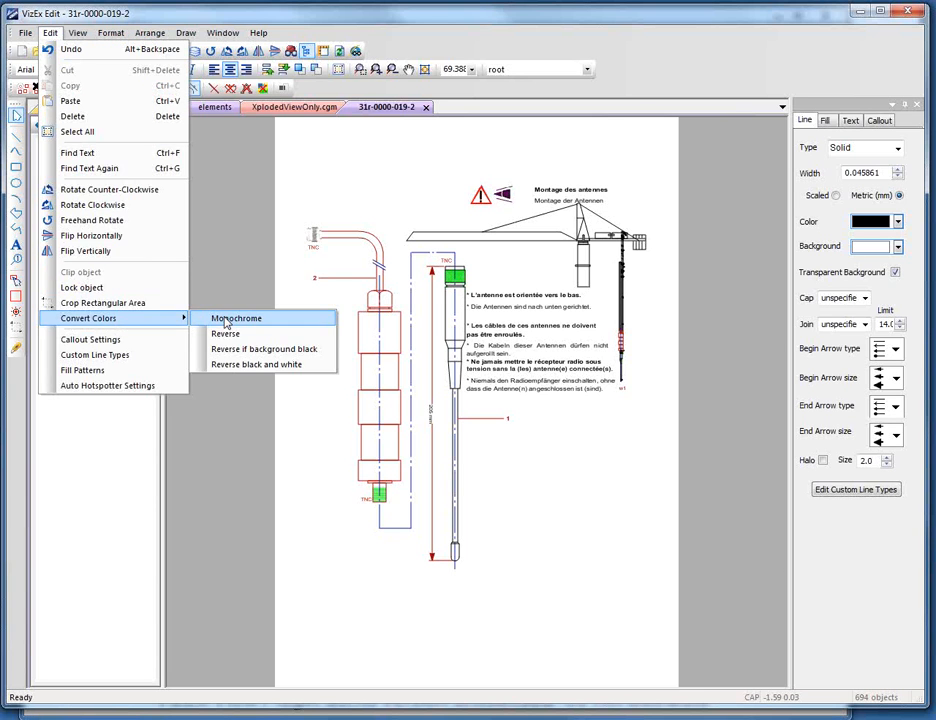
left_click(226, 320)
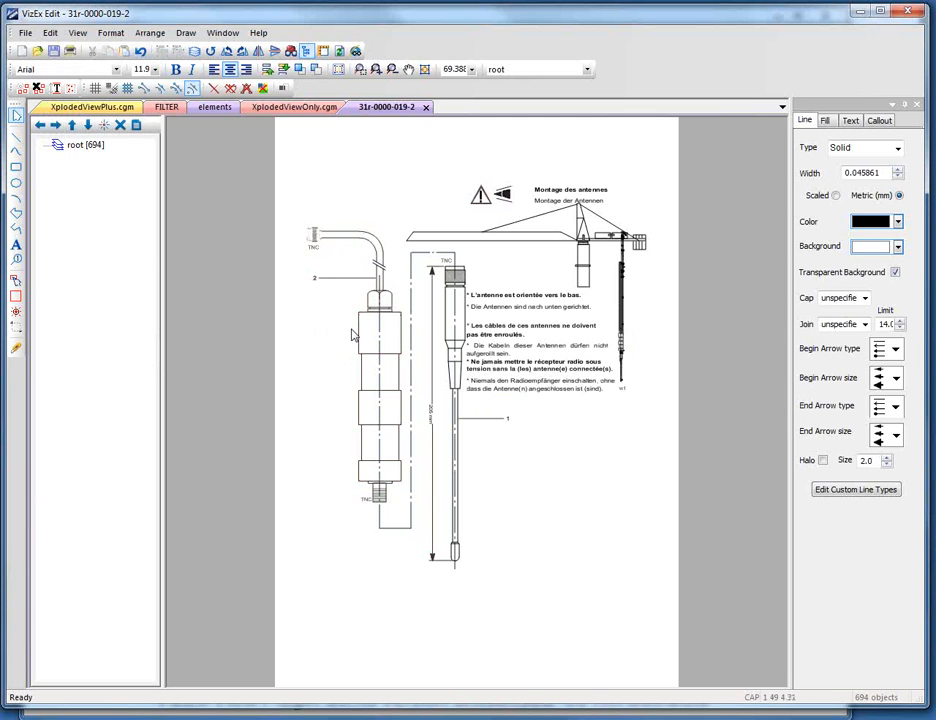
Draw a rectangular hotspot region around the label 2 beside the cable and name the hotspot 1
left_click(14, 281)
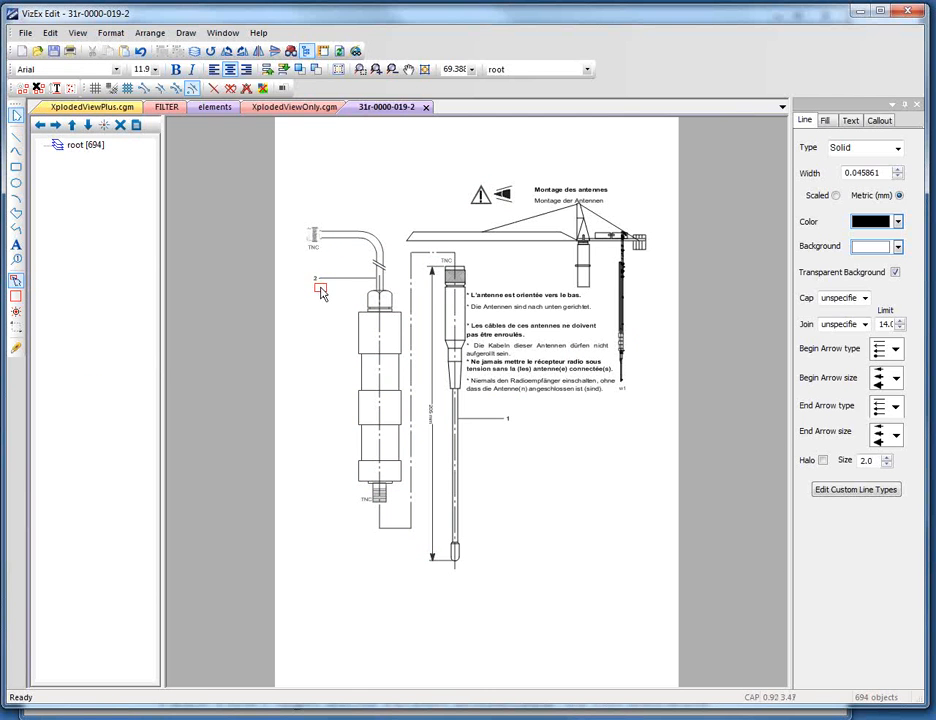
left_click(18, 295)
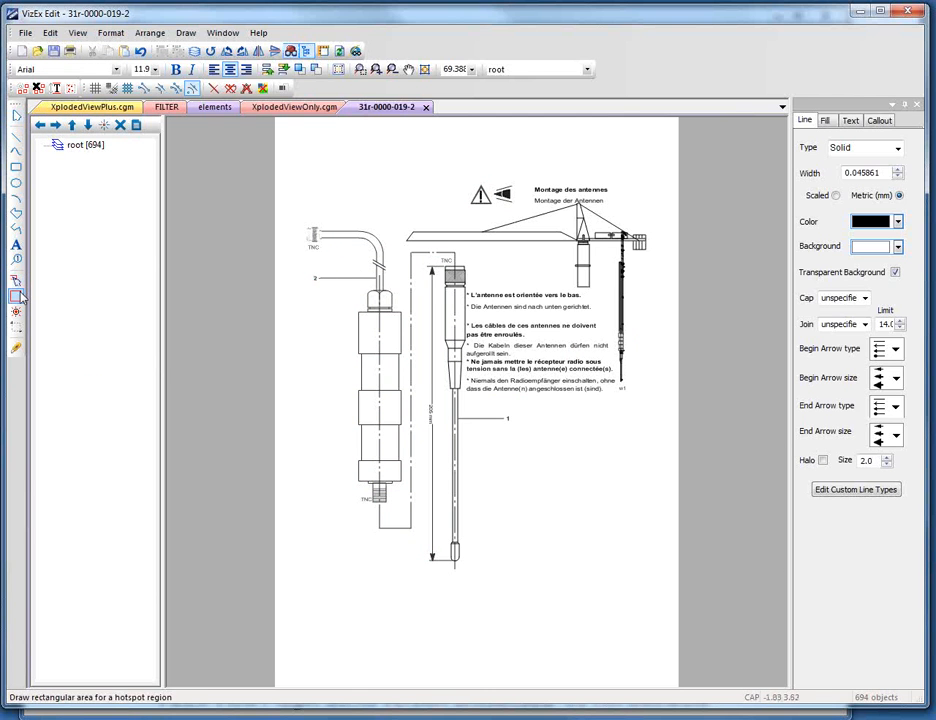
left_click_drag(306, 270, 321, 287)
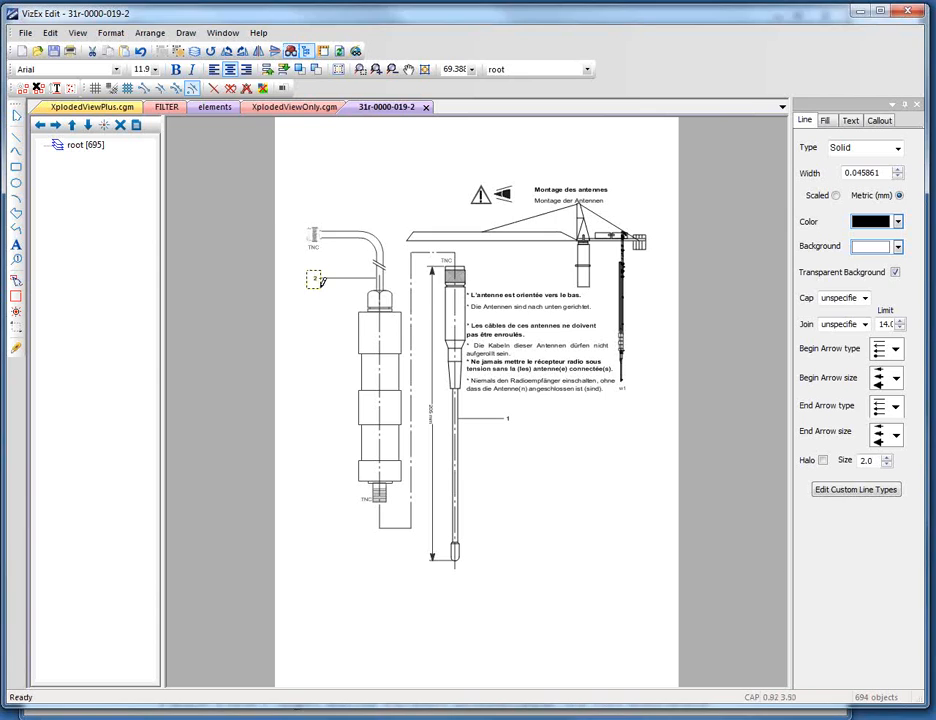
double_click(445, 251)
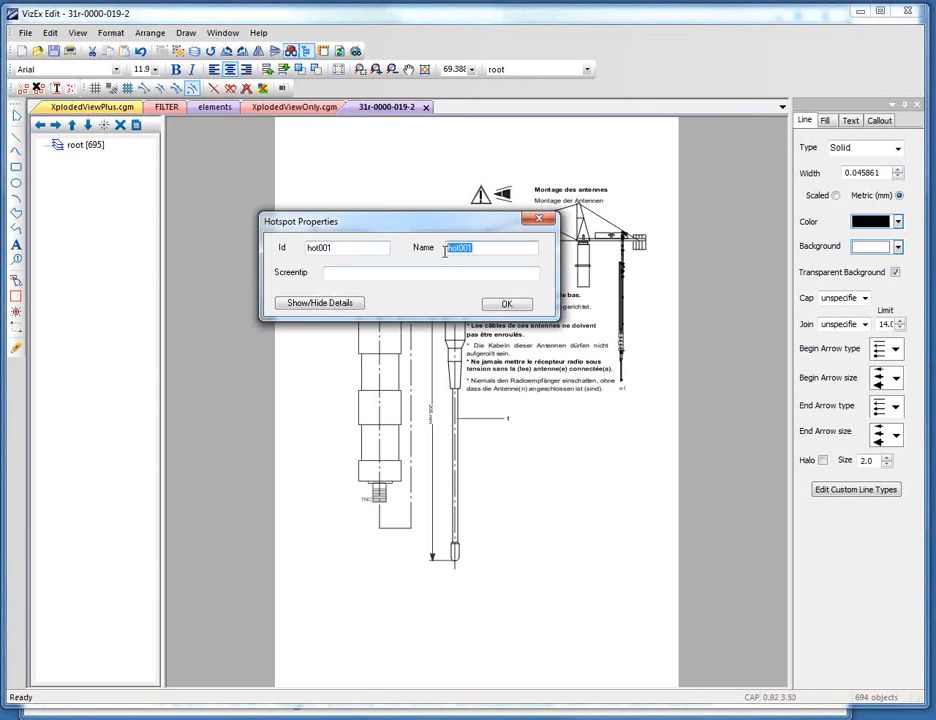
type("1")
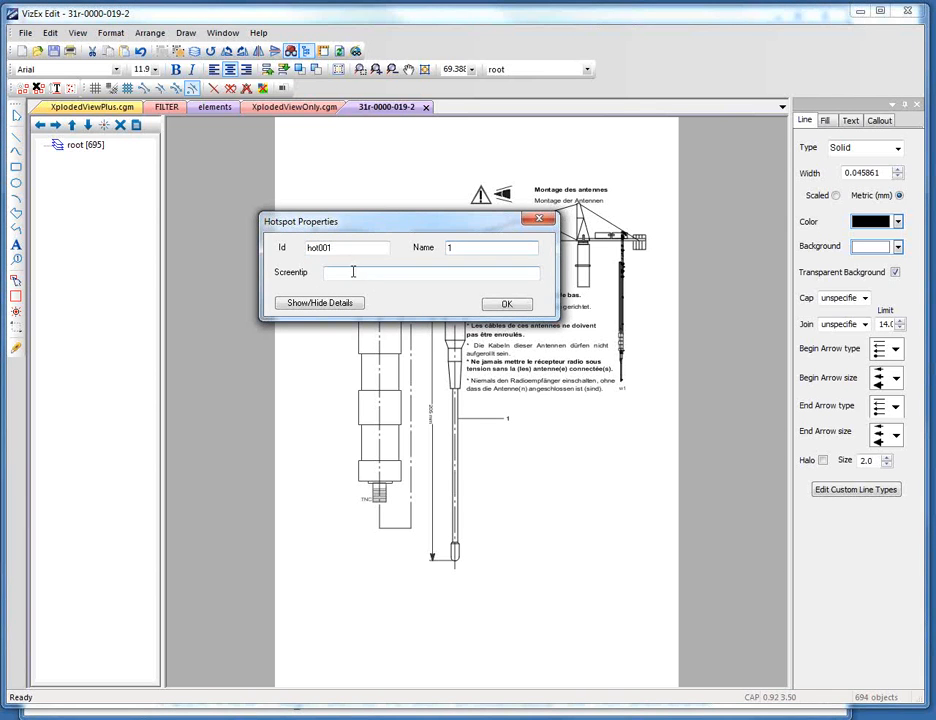
left_click(510, 304)
Draw a rectangular hotspot region around the label 1 beside the antenna rod and name the hotspot 2
left_click_drag(501, 413, 513, 424)
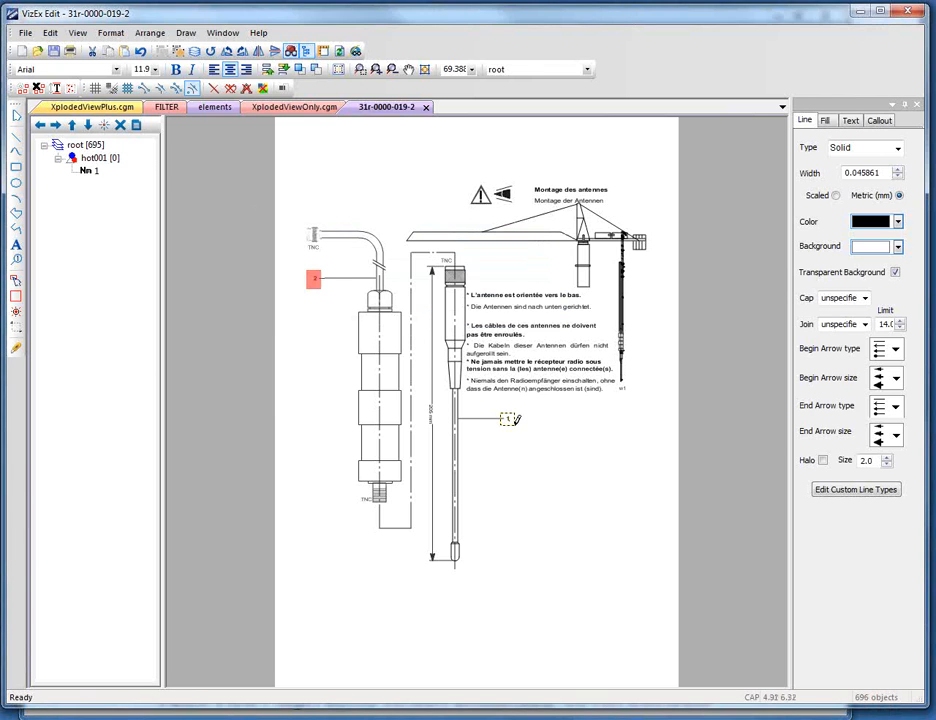
left_click_drag(479, 250, 424, 251)
type("2")
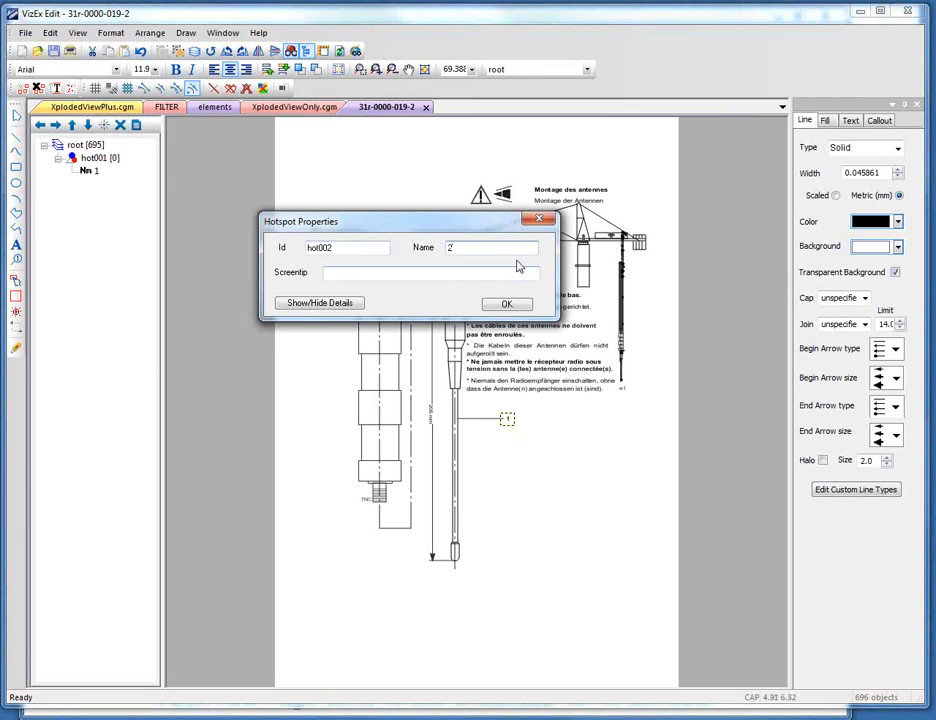
left_click(507, 304)
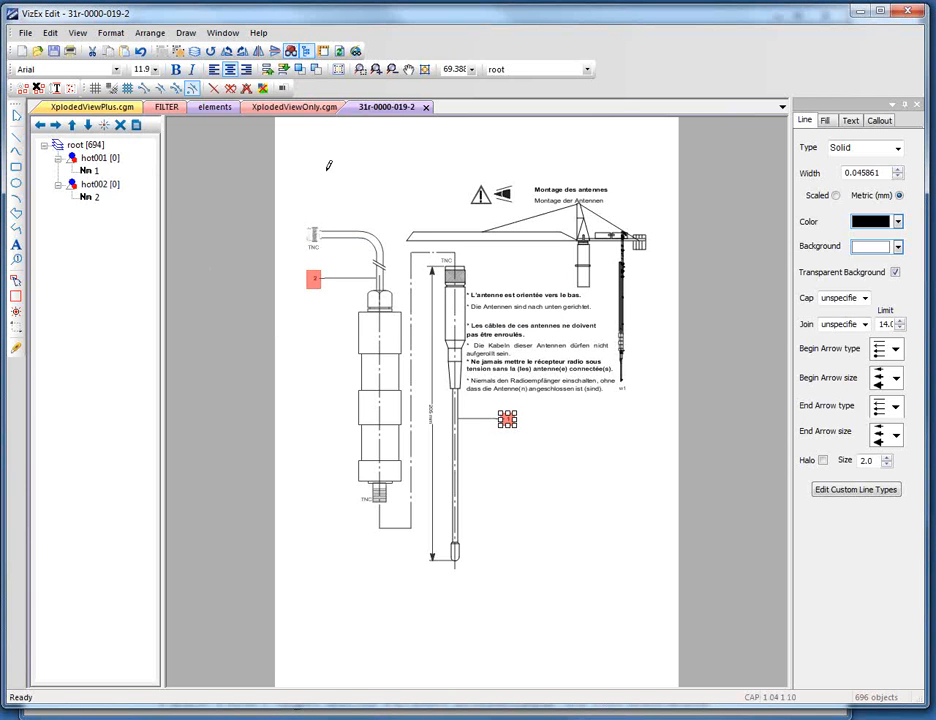
Save the antenna drawing while viewing it in the browser, show its hotspots, and minimize the browser
left_click(355, 52)
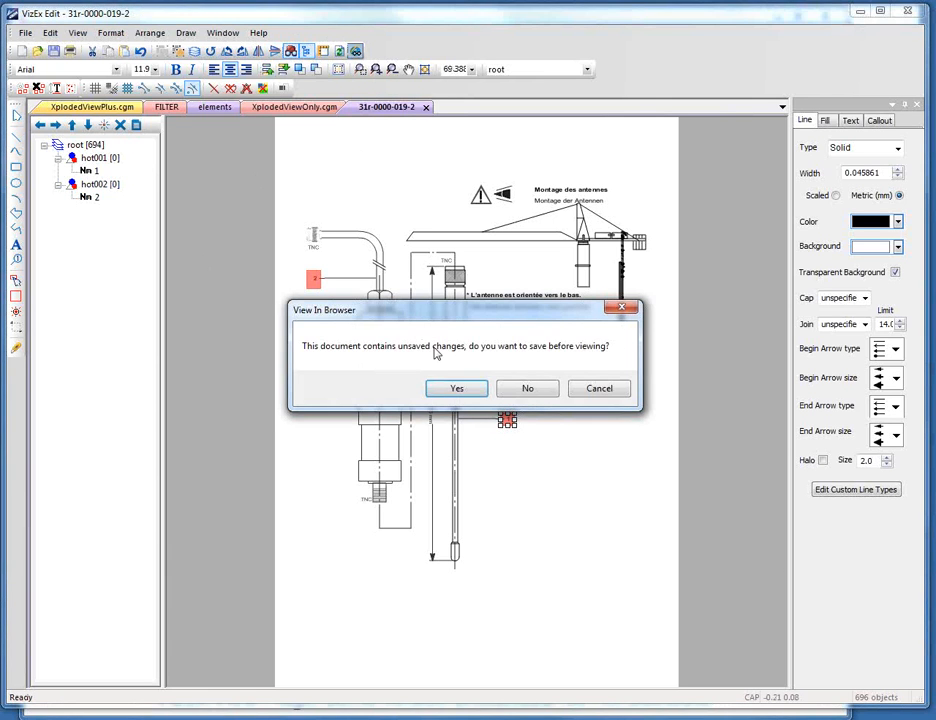
left_click(458, 389)
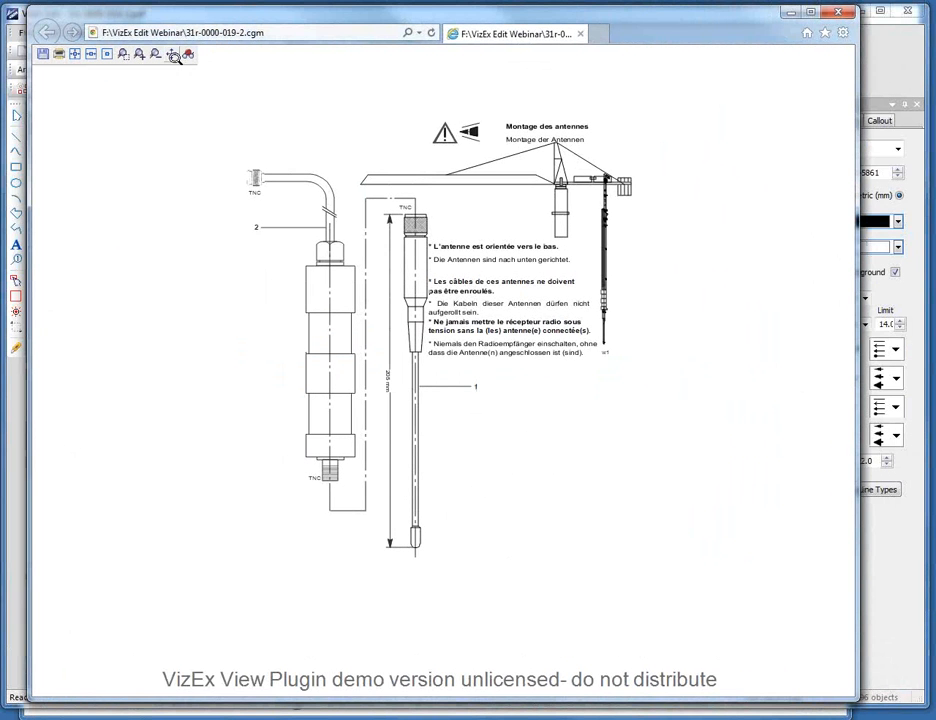
left_click(187, 56)
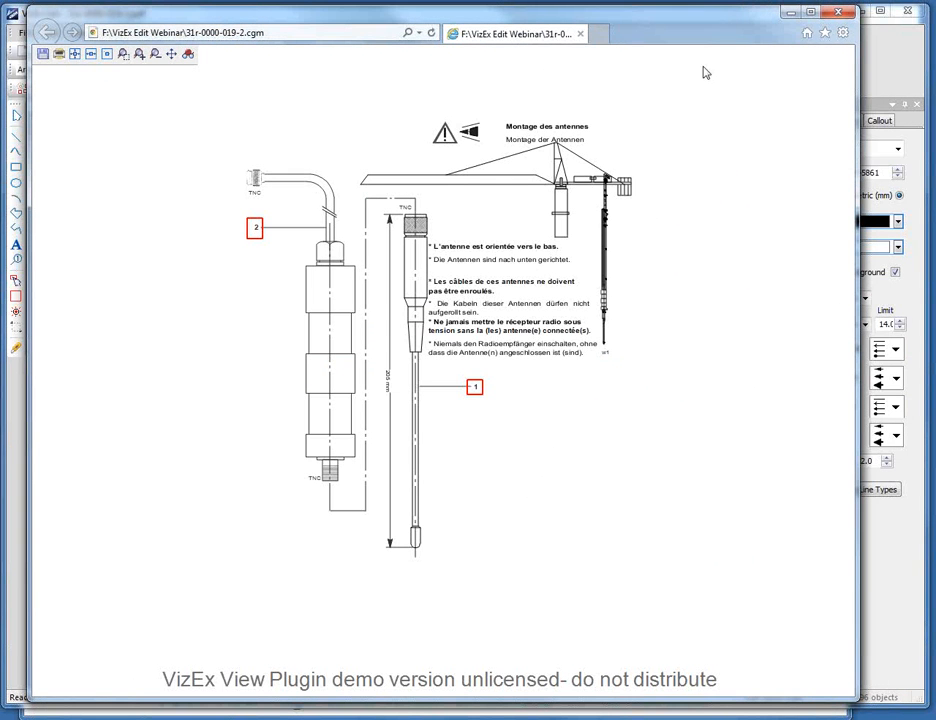
left_click(790, 13)
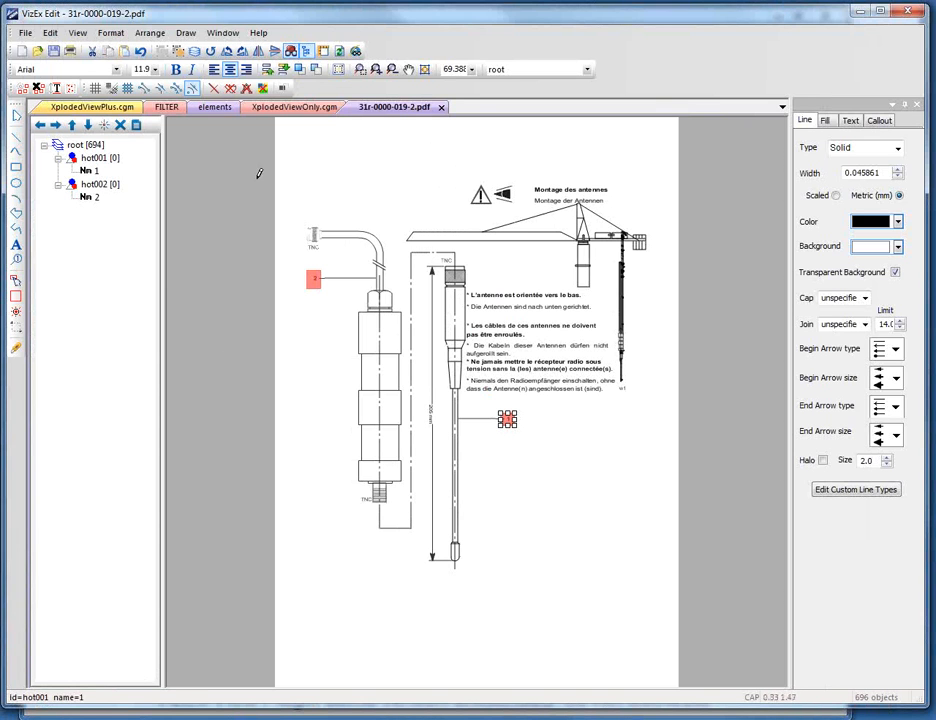
Select the cable's straight and curved line segments one at a time to check that they are separate objects, and clear the selection
left_click(19, 122)
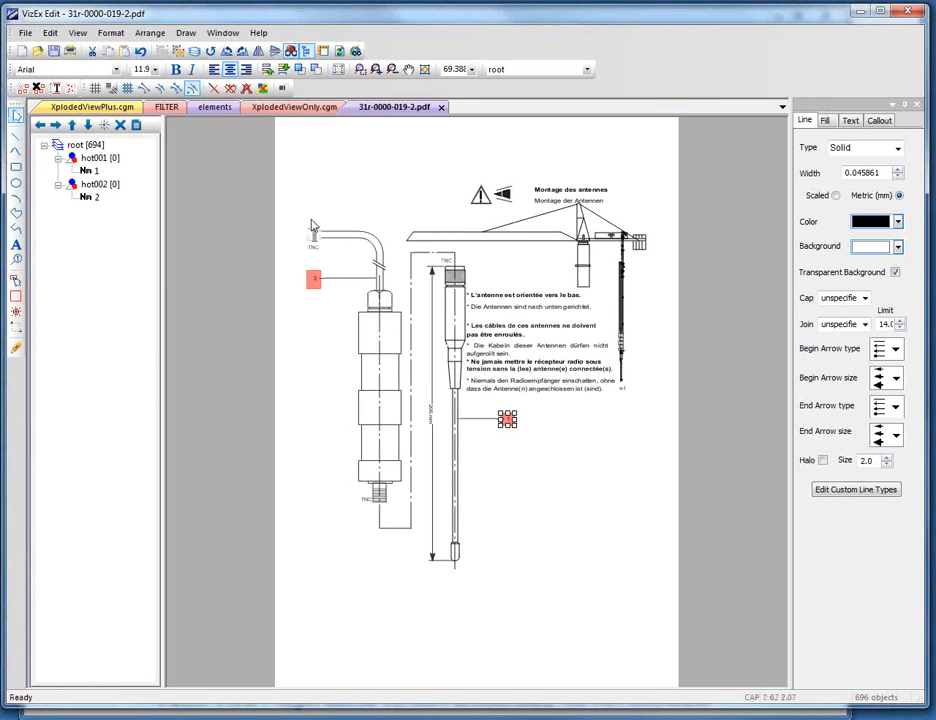
left_click(354, 233)
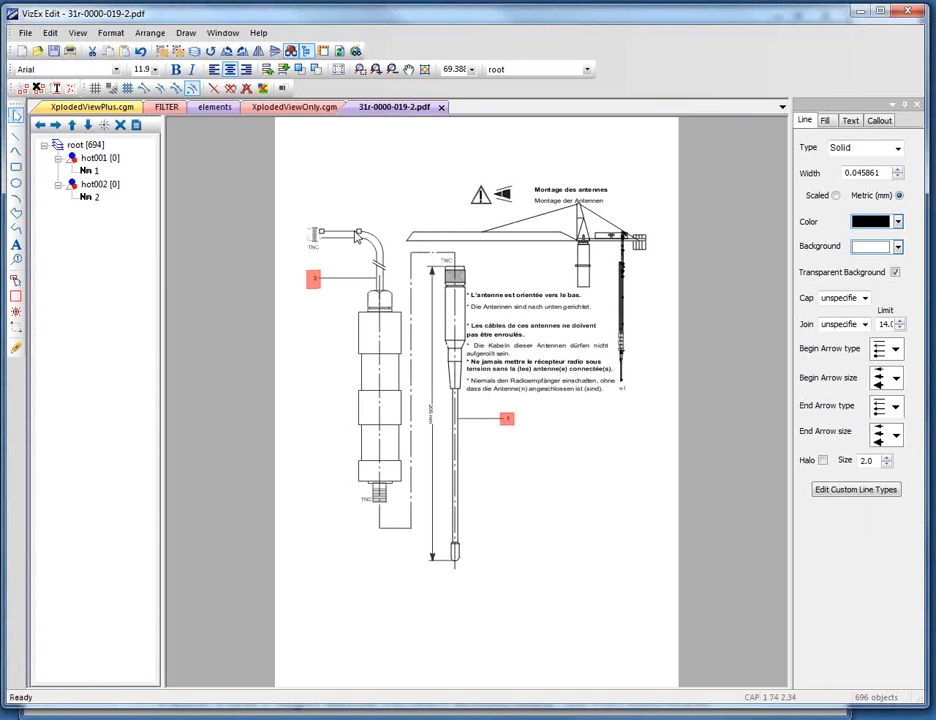
left_click(368, 241)
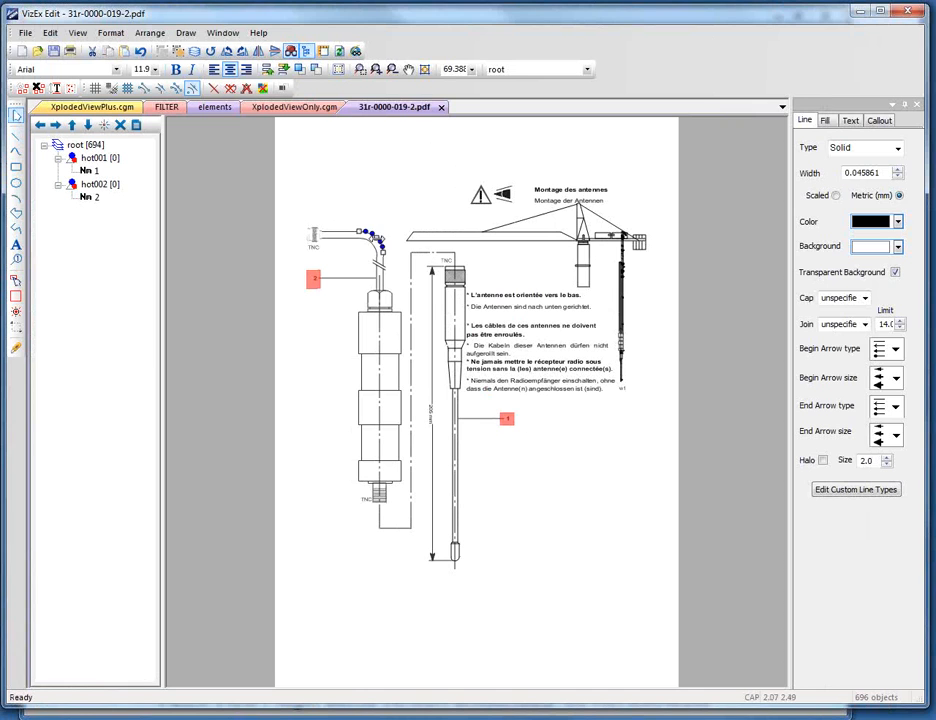
left_click(369, 241)
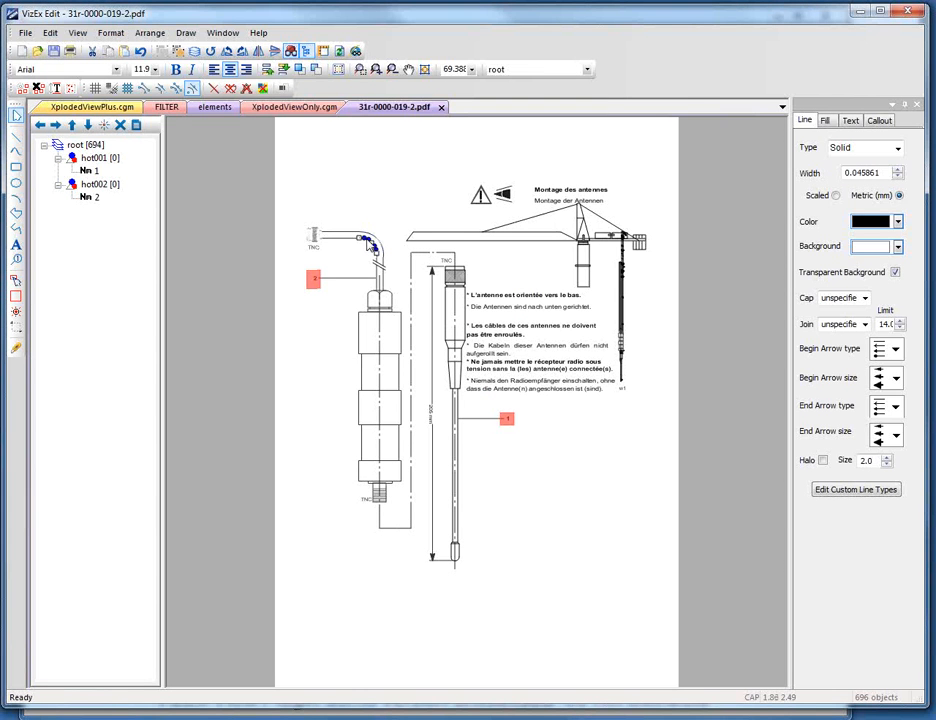
left_click(456, 236)
Move the warning triangle to the empty area beside the antenna's lower end, and open the text "* L'antenne est orientée vers le bas." for editing
left_click(483, 197)
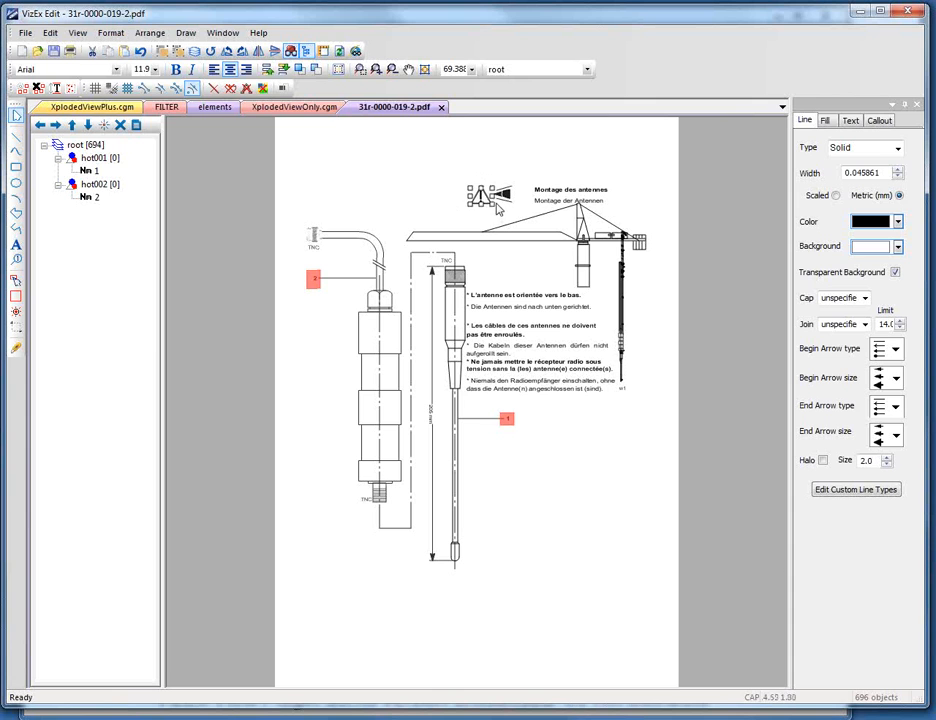
mouse_move(497, 207)
left_mouse_down()
mouse_move(536, 431)
mouse_move(530, 535)
left_mouse_up()
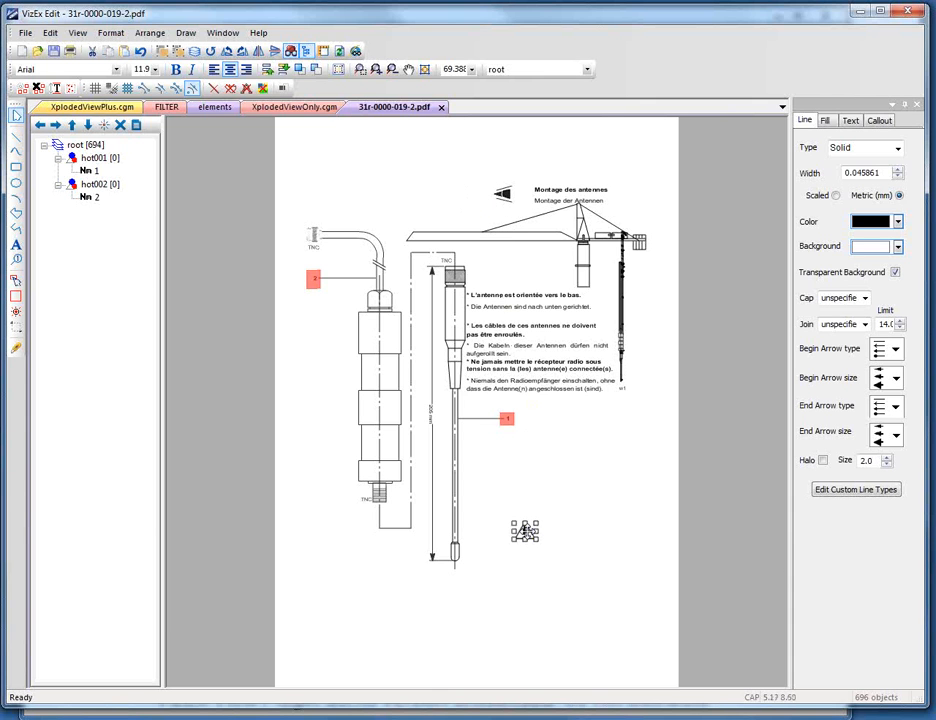
left_click(511, 297)
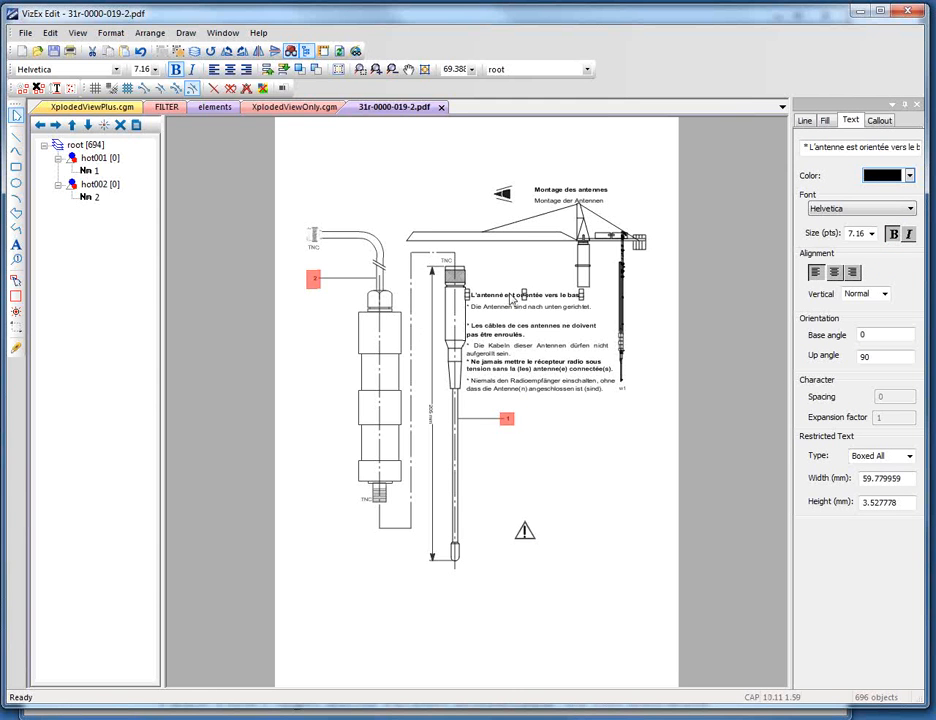
left_click(810, 147)
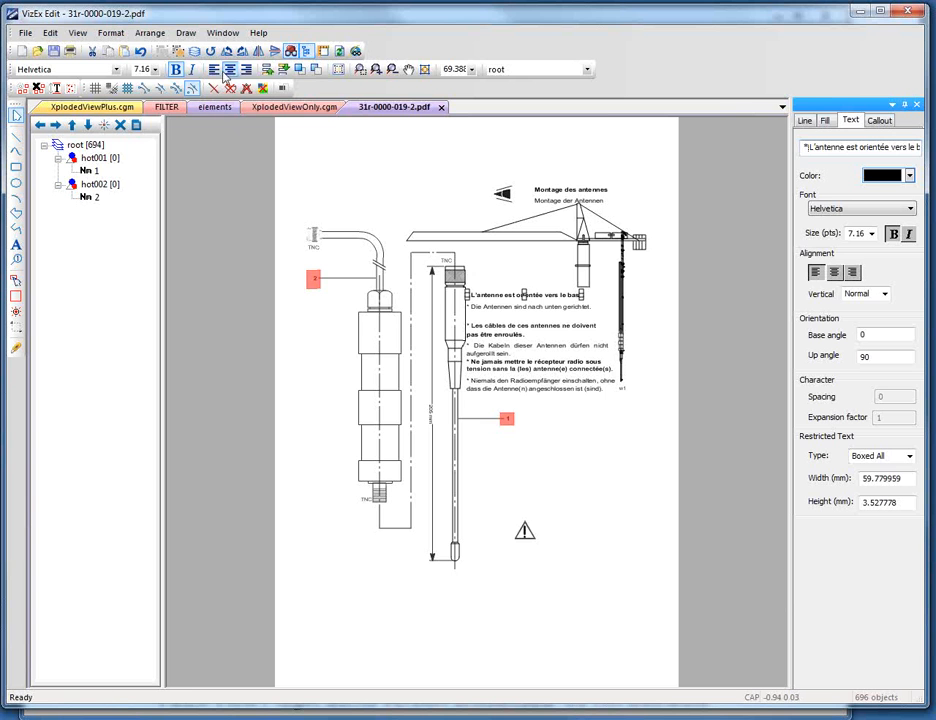
Close the FILTER drawing and open FILTER.DWG again from the VizEx Edit Webinar folder, filtering for AutoCAD files
left_click(166, 107)
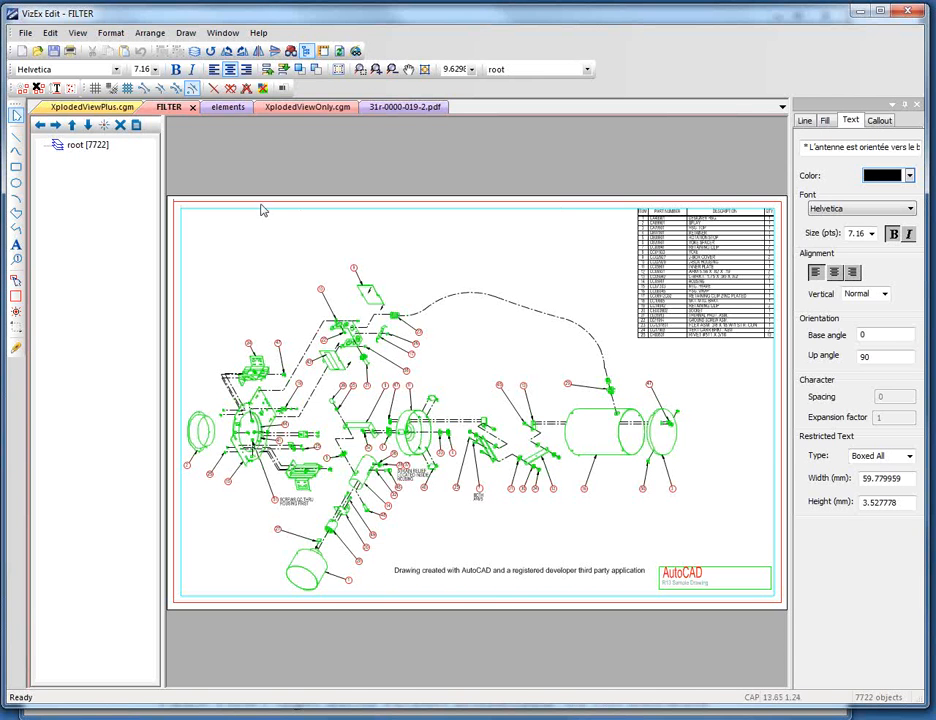
left_click(193, 108)
left_click(25, 33)
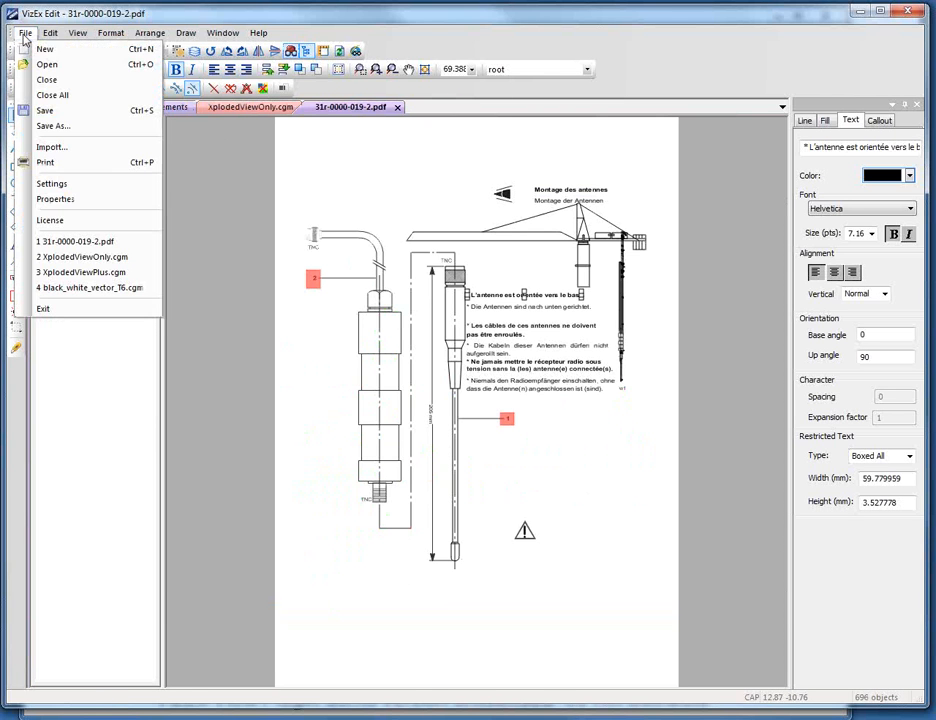
left_click(46, 65)
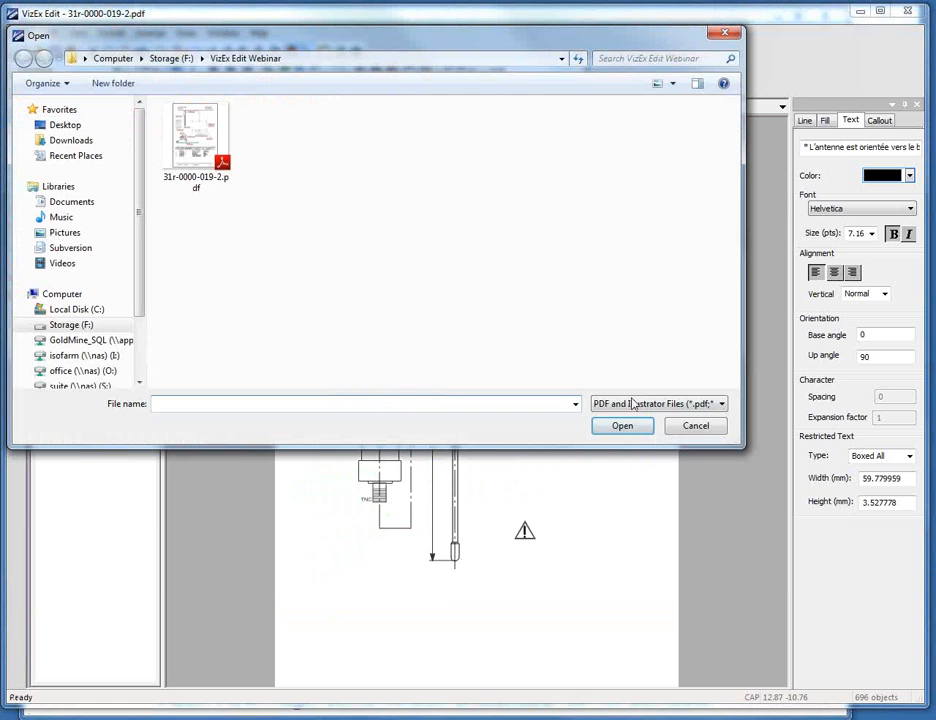
left_click(640, 403)
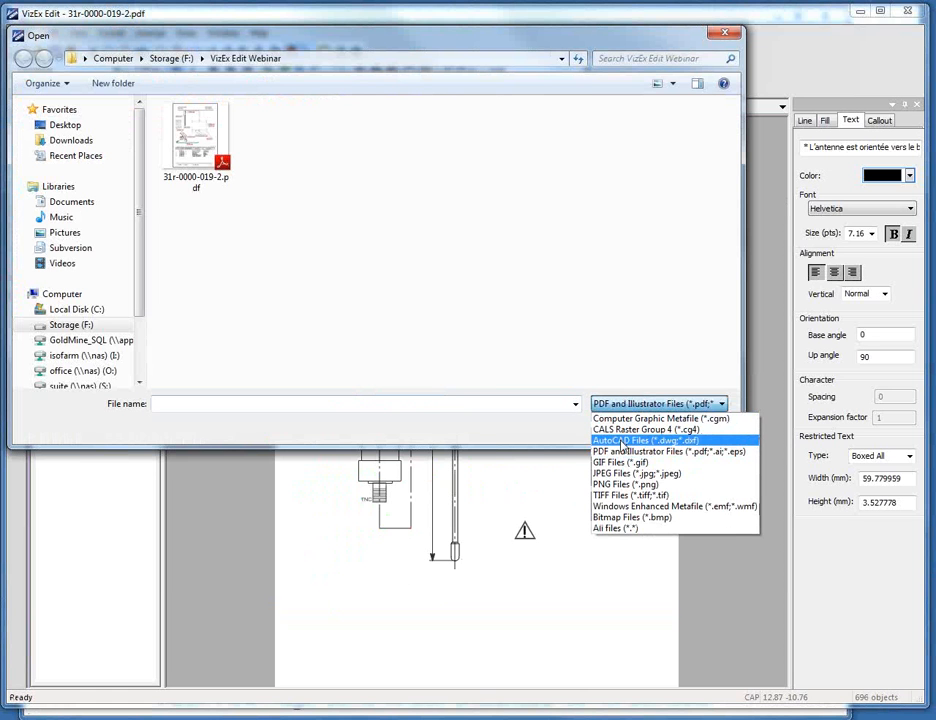
left_click(630, 440)
left_click(434, 165)
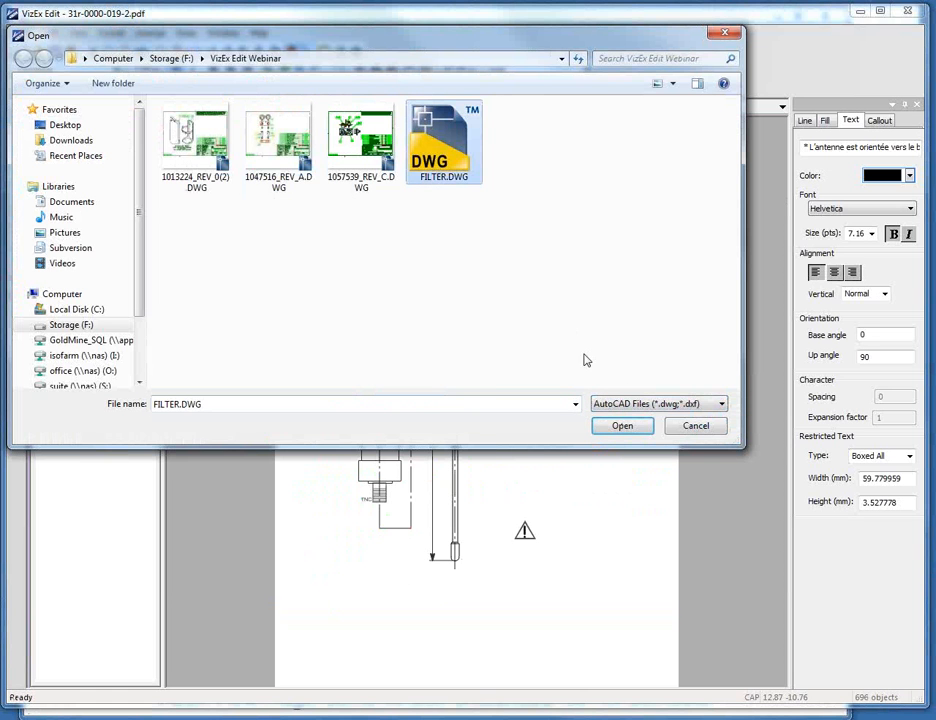
left_click(630, 433)
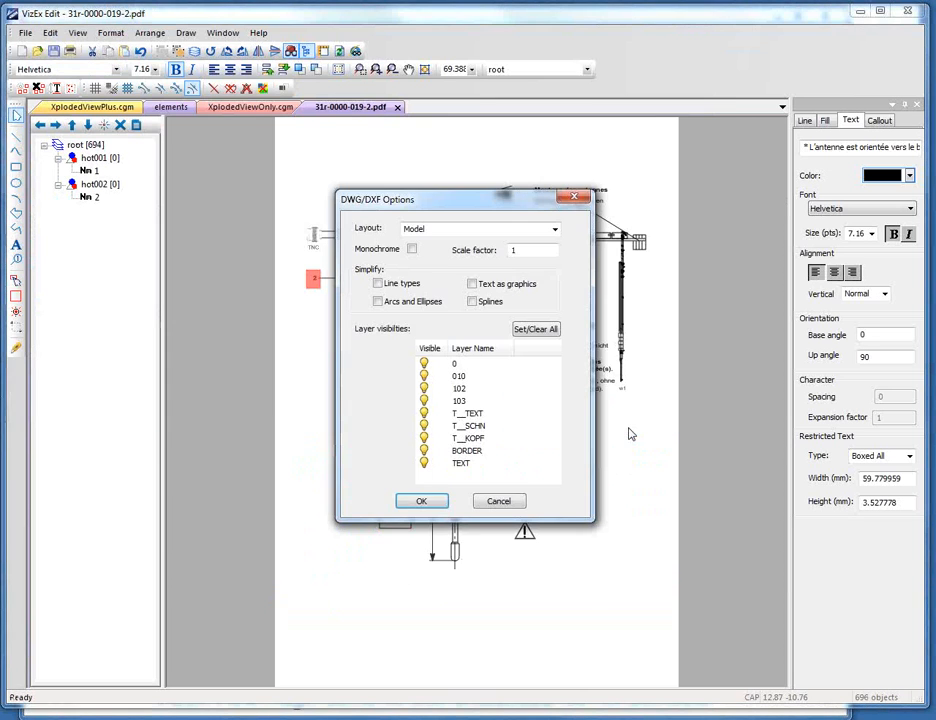
Import the drawing's Model layout with only layers 010, 102 and 103 visible
left_click(536, 330)
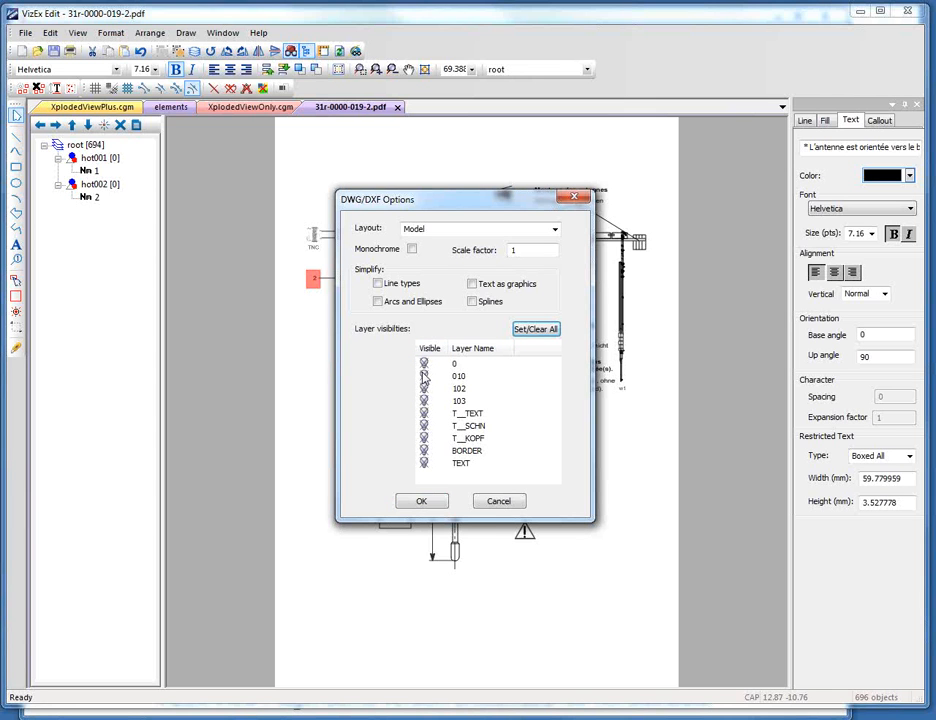
left_click(424, 377)
left_click(424, 389)
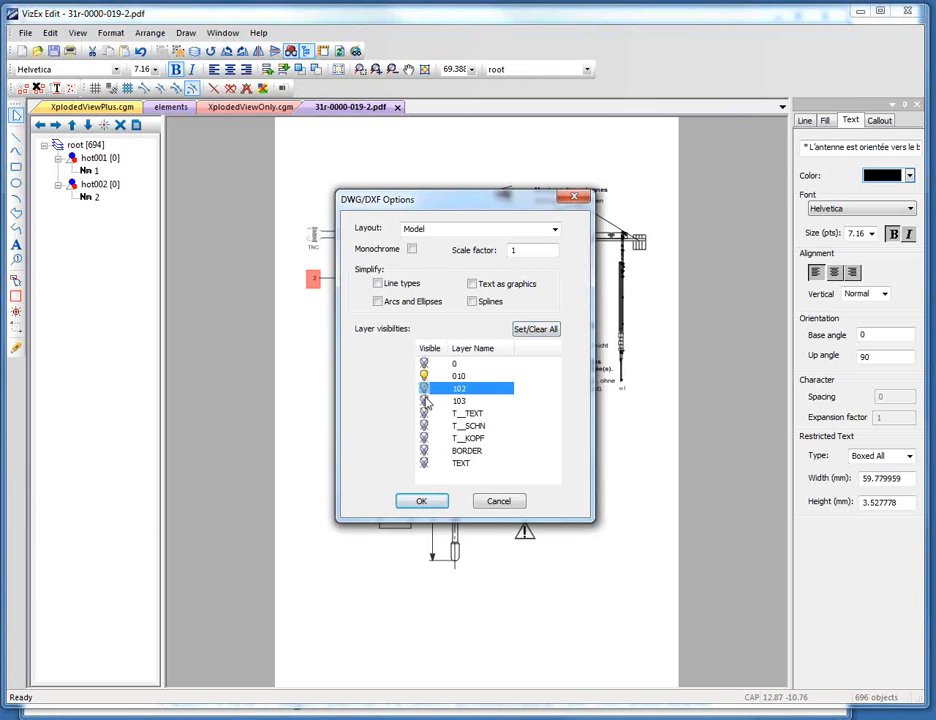
left_click(425, 401)
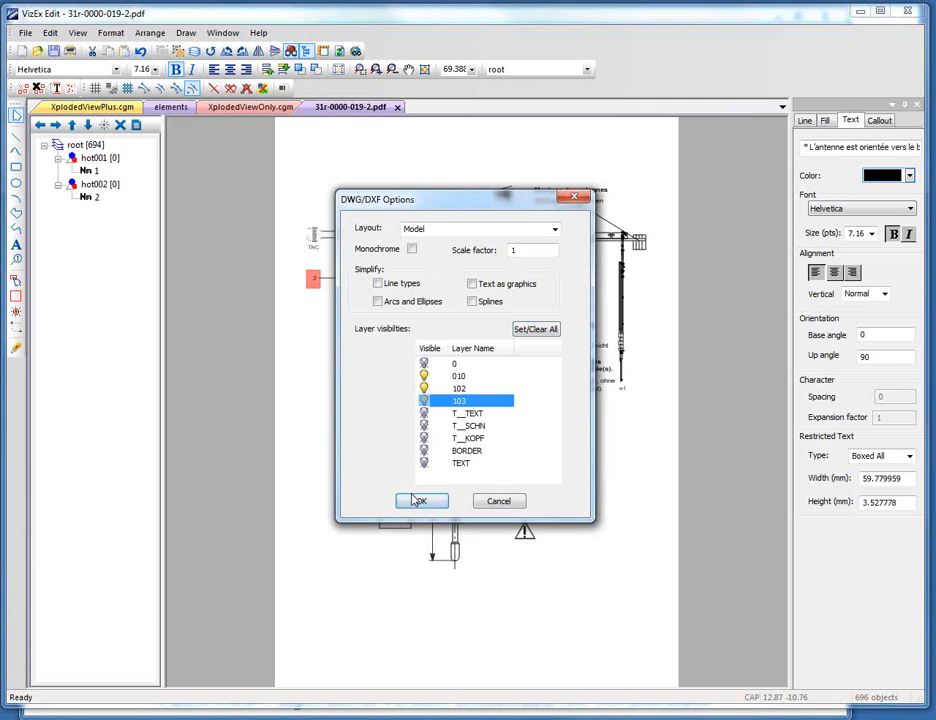
left_click(422, 502)
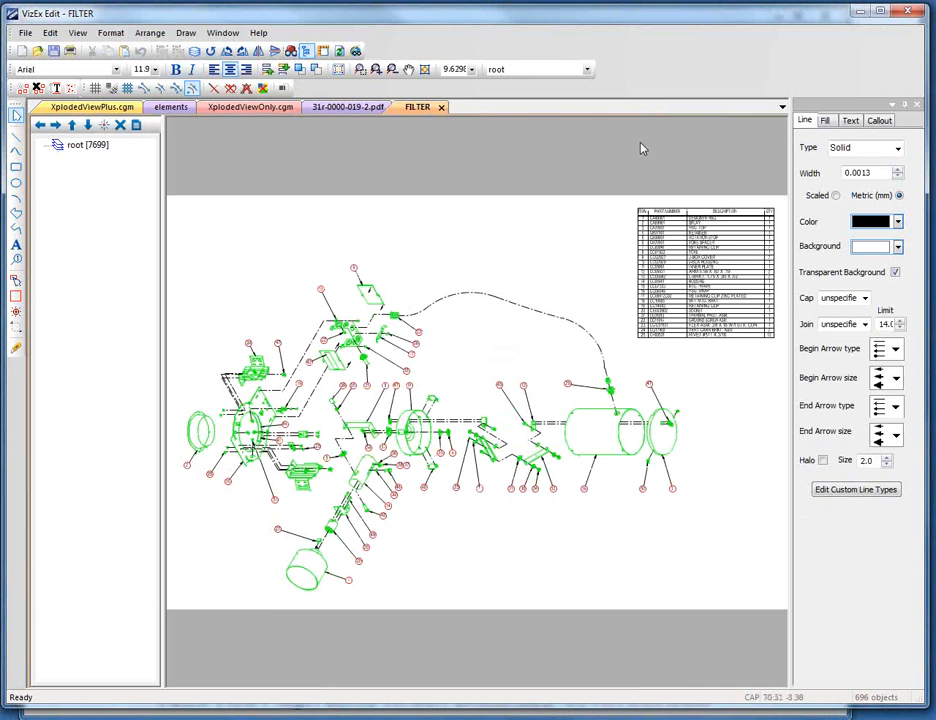
Delete the parts table in the upper-right corner of the FILTER drawing
mouse_move(600, 182)
left_mouse_down()
mouse_move(629, 227)
mouse_move(727, 317)
mouse_move(790, 334)
mouse_move(785, 349)
left_mouse_up()
key("Delete")
key("ctrl+z")
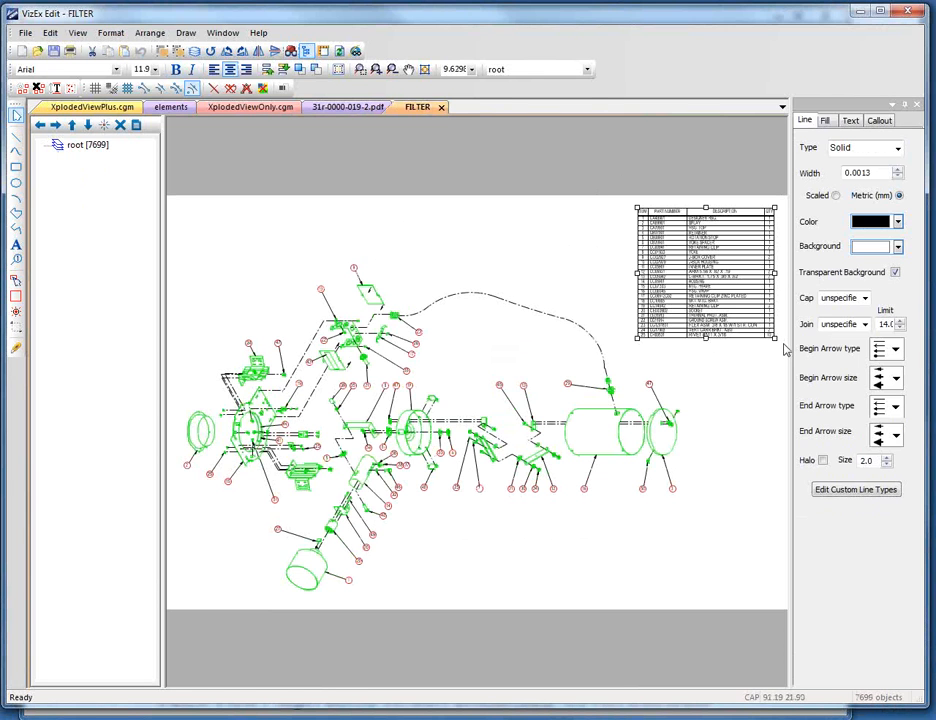
key("Delete")
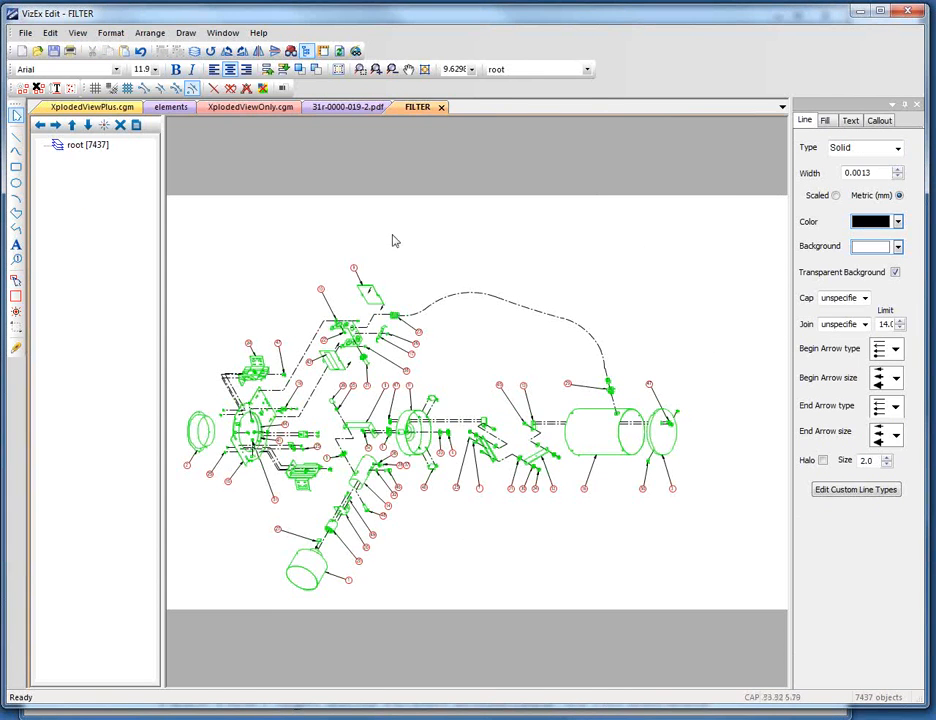
Convert the colored linework of the whole FILTER drawing to black
left_click(47, 35)
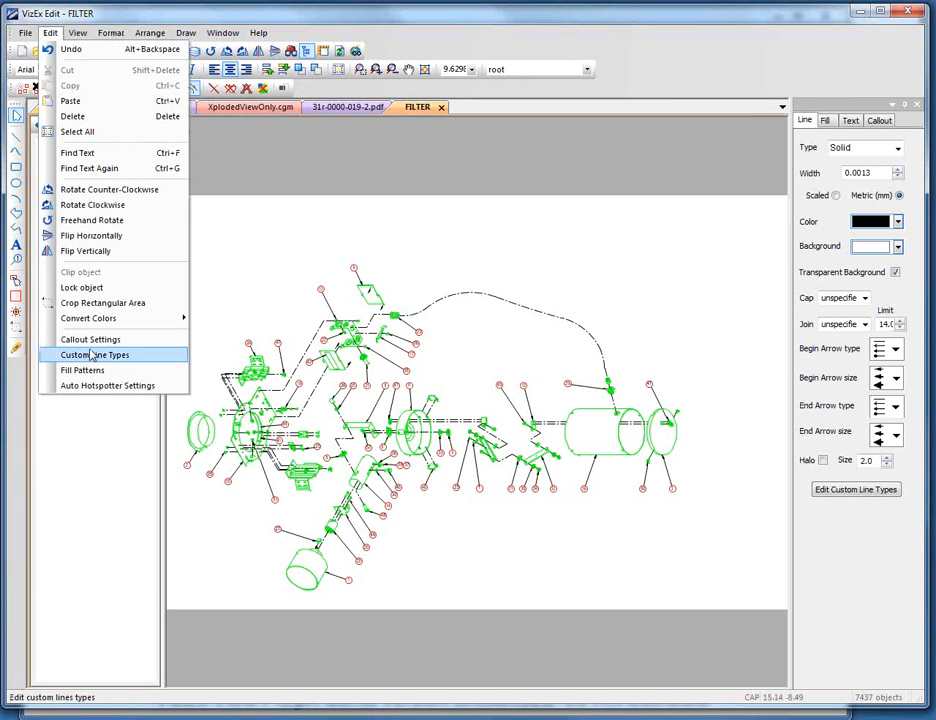
mouse_move(128, 323)
left_click(225, 328)
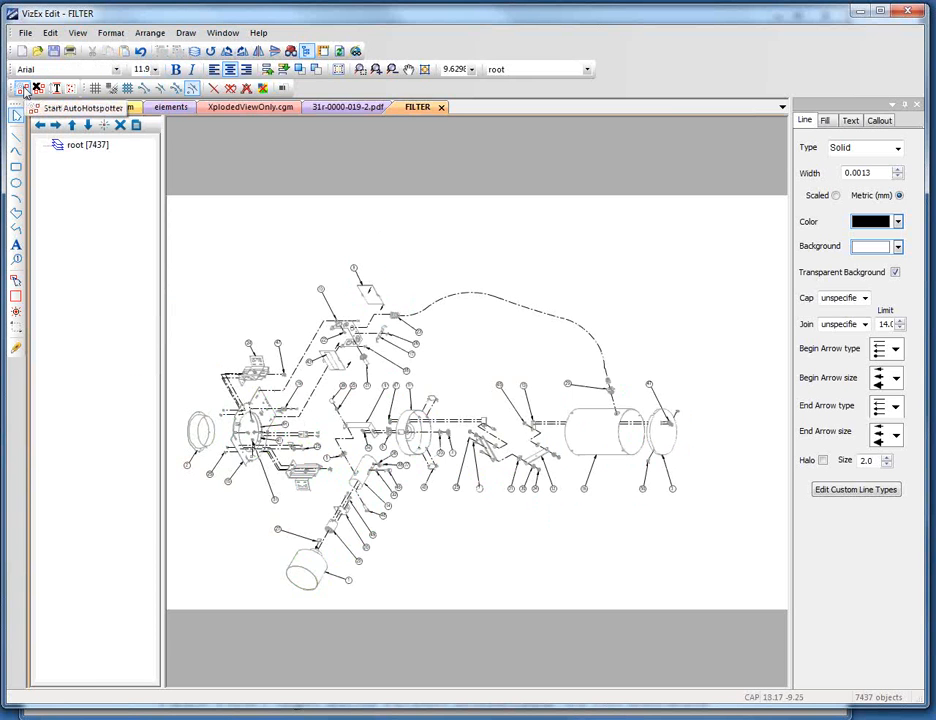
Run the AutoHotspotter on the FILTER drawing's numbered callouts and highlight the resulting hotspots
left_click(24, 89)
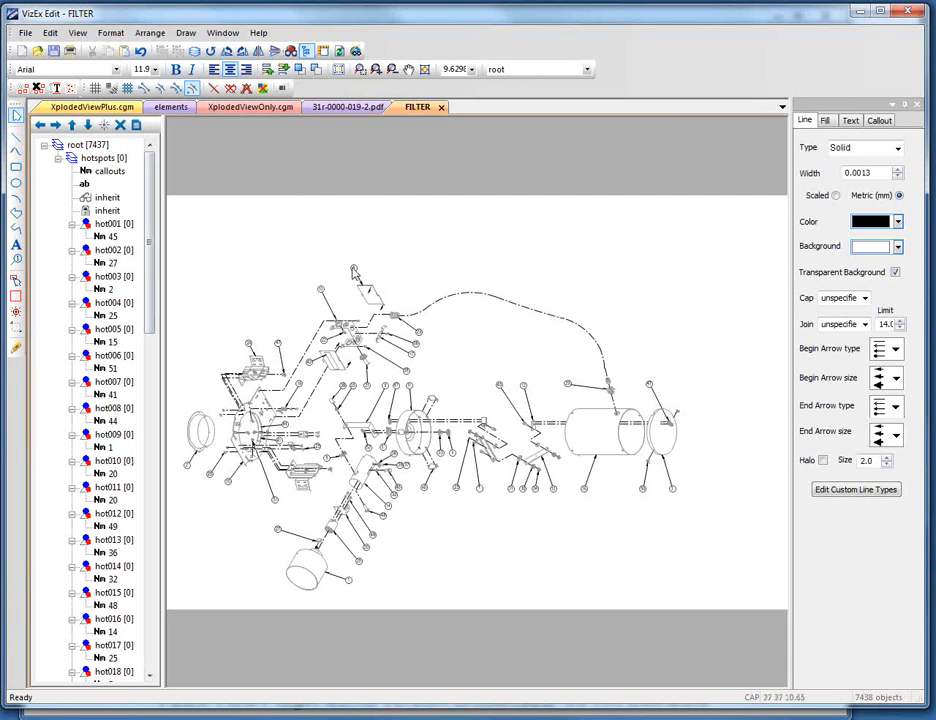
left_click(291, 51)
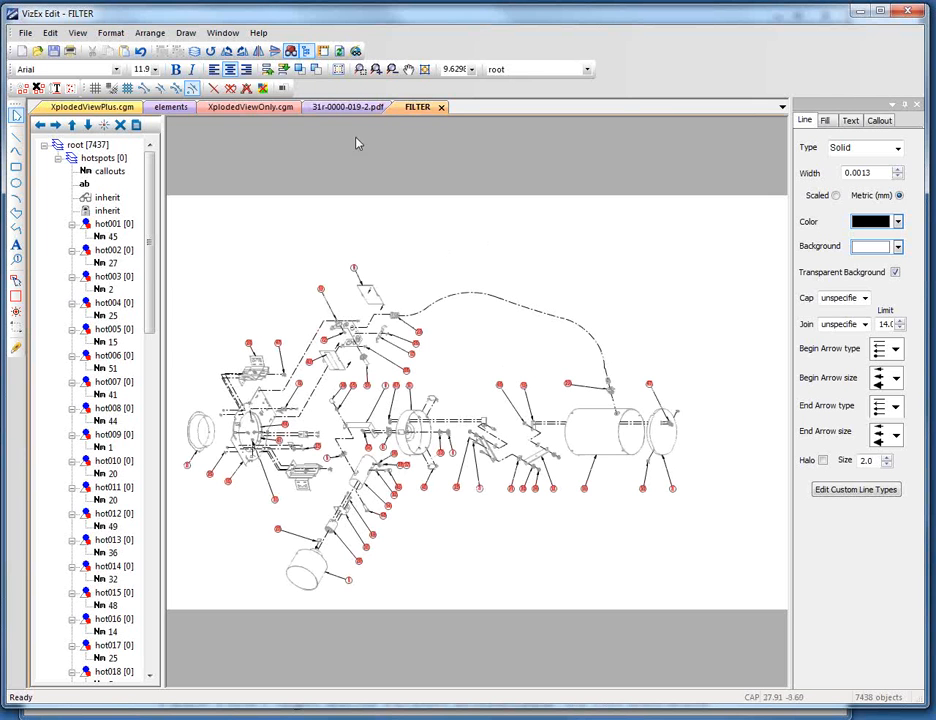
Save the hotspotted FILTER drawing as part of viewing it in the browser
left_click(356, 51)
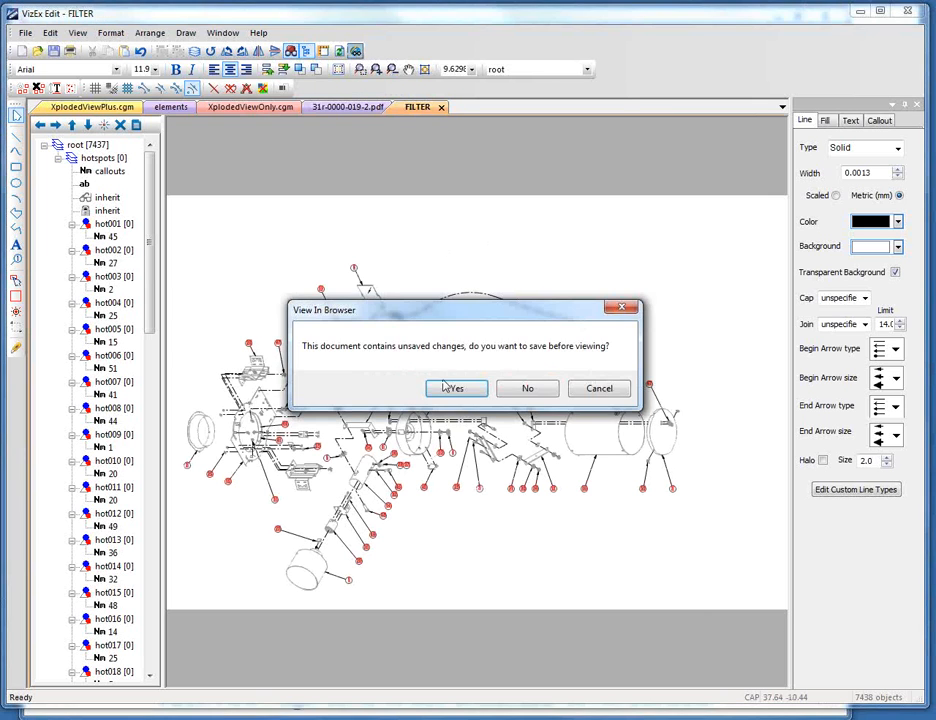
left_click(448, 387)
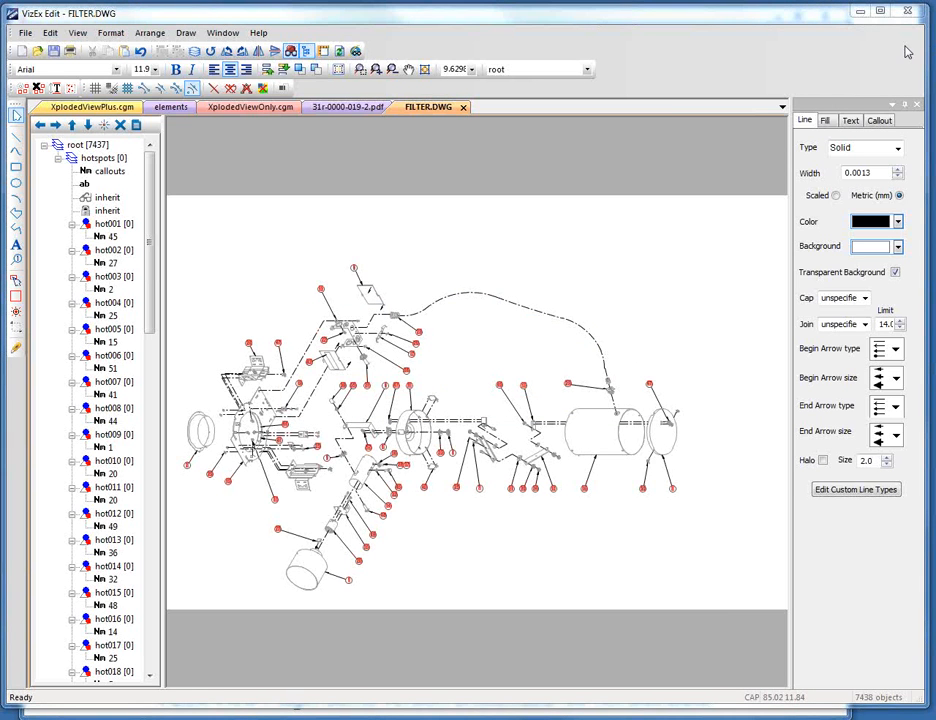
mouse_move(906, 47)
left_mouse_down()
mouse_move(431, 7)
mouse_move(322, 29)
mouse_move(320, 18)
left_mouse_up()
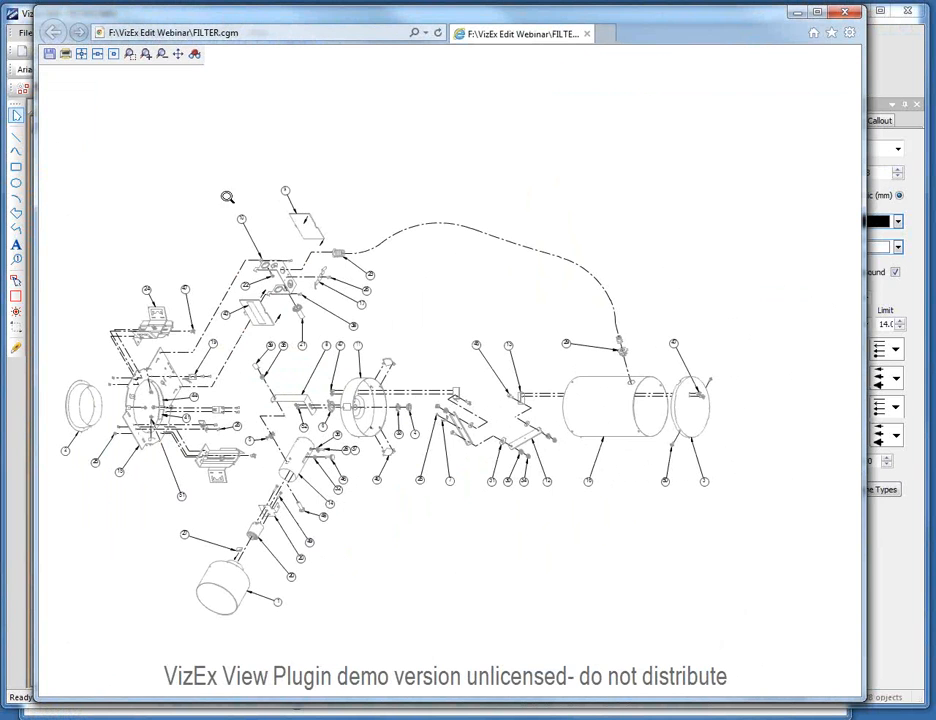
Inspect the numbered callouts and linework of FILTER.cgm up close in the browser, and close the browser
left_click_drag(218, 192, 357, 334)
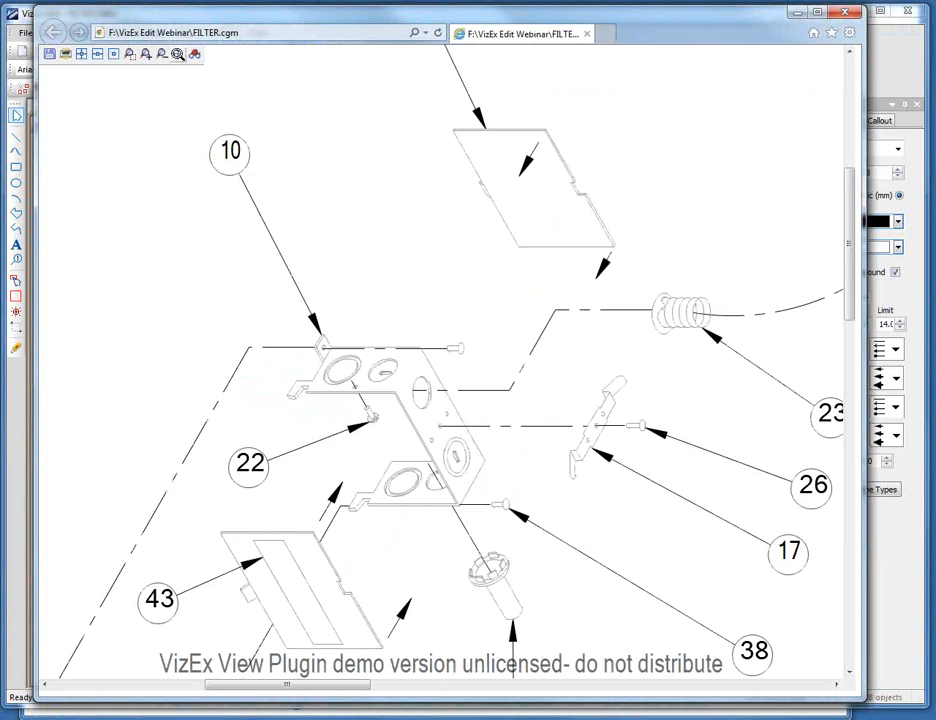
left_click(179, 54)
left_click_drag(450, 191, 117, 66)
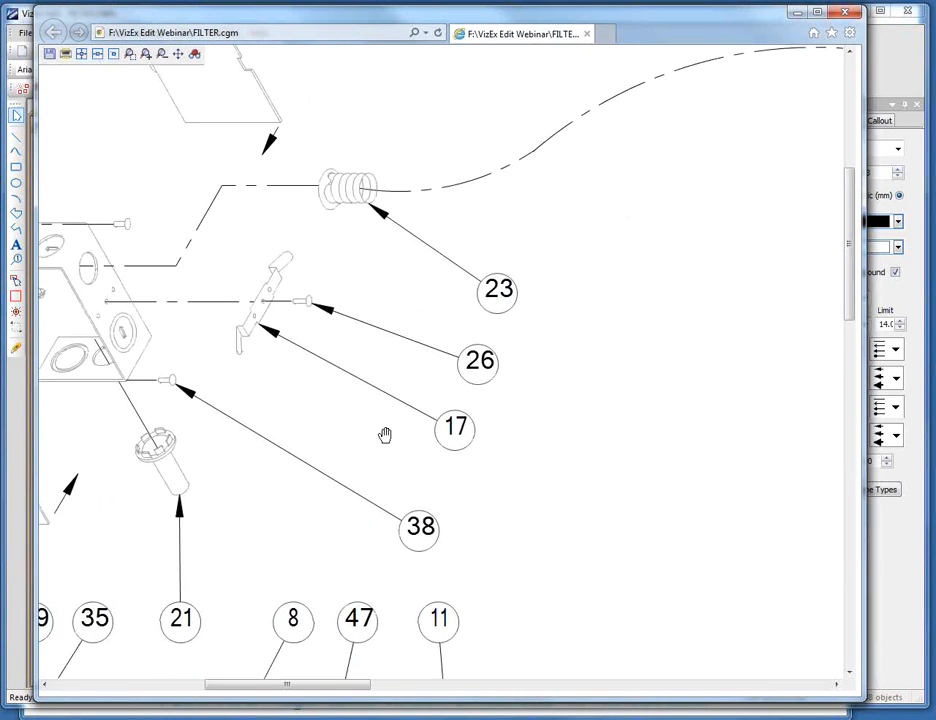
mouse_move(340, 495)
left_mouse_down()
mouse_move(574, 360)
mouse_move(782, 310)
left_mouse_up()
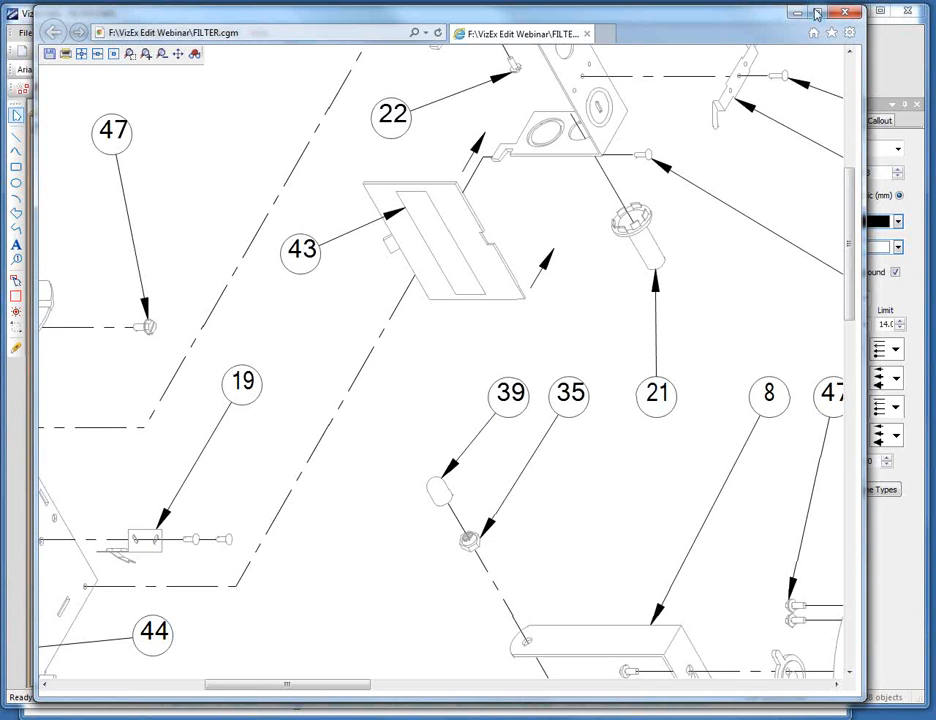
left_click(903, 57)
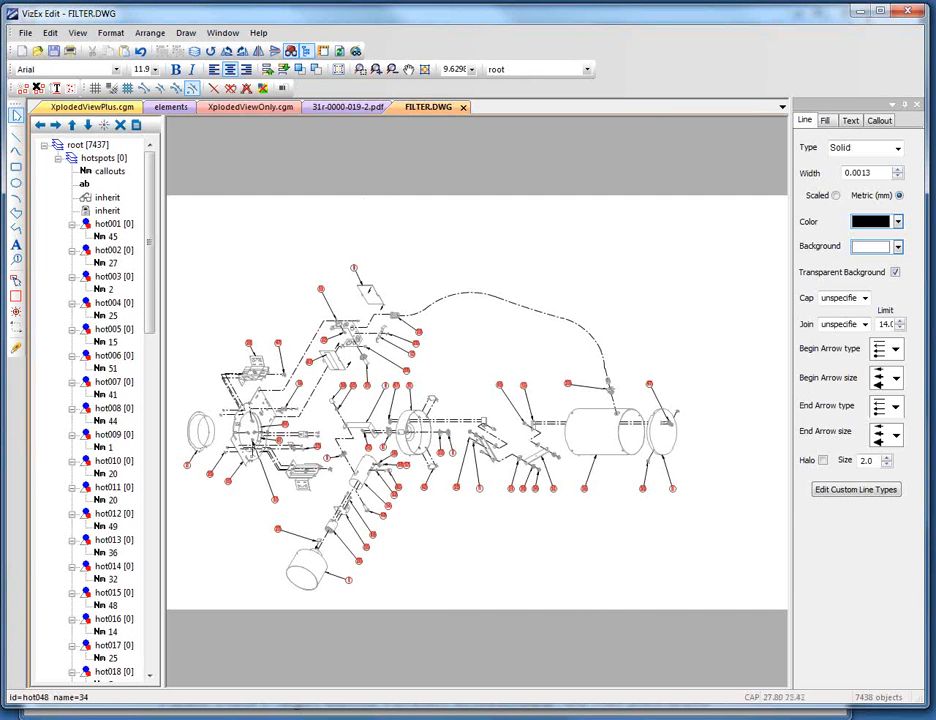
Switch to the PowerPoint slide show VizEx Edit WebinarV2.pptx and advance from the Live Demo slide to Q&A
mouse_move(699, 718)
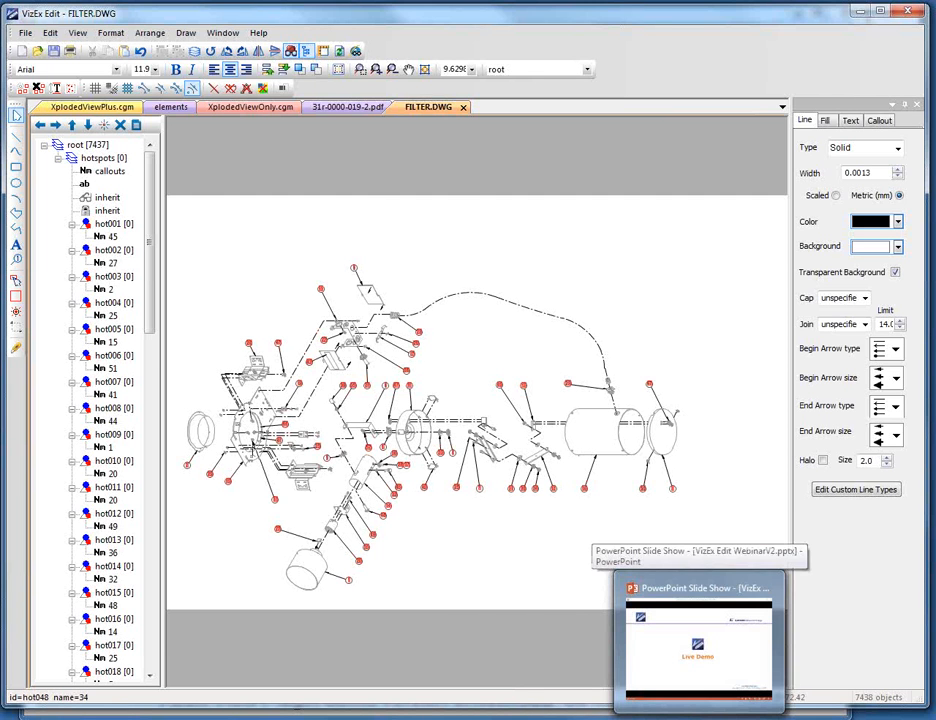
left_click(699, 645)
left_click(363, 395)
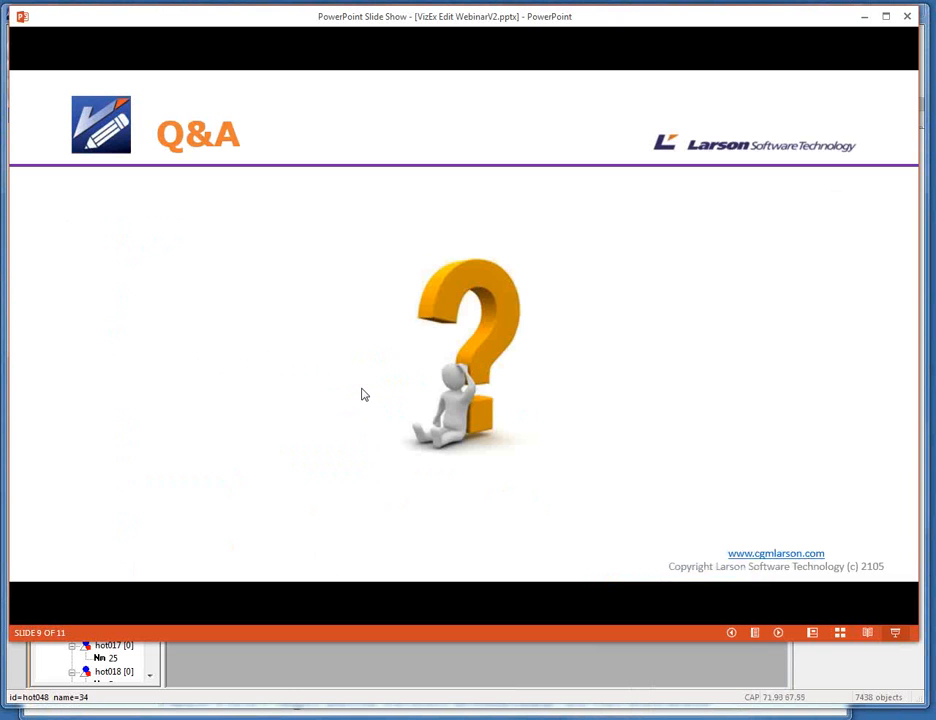
left_click(363, 395)
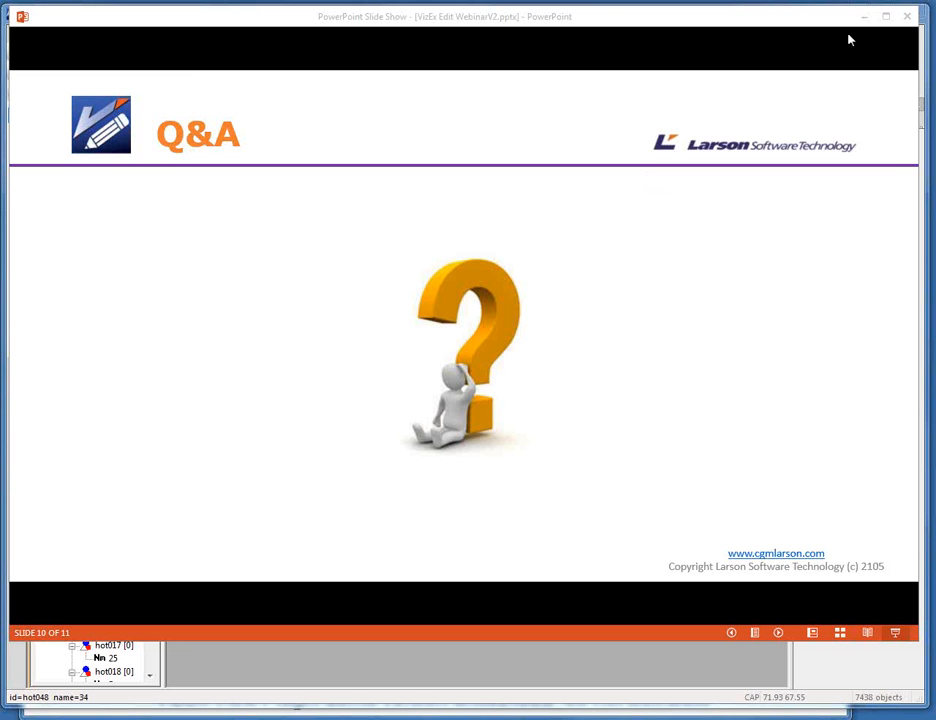
Return to VizEx Edit, open sheet2_nav.cgm, filtering for Computer Graphic Metafile files, and select the light-blue lower splitter fairing shape in view B
left_click(606, 685)
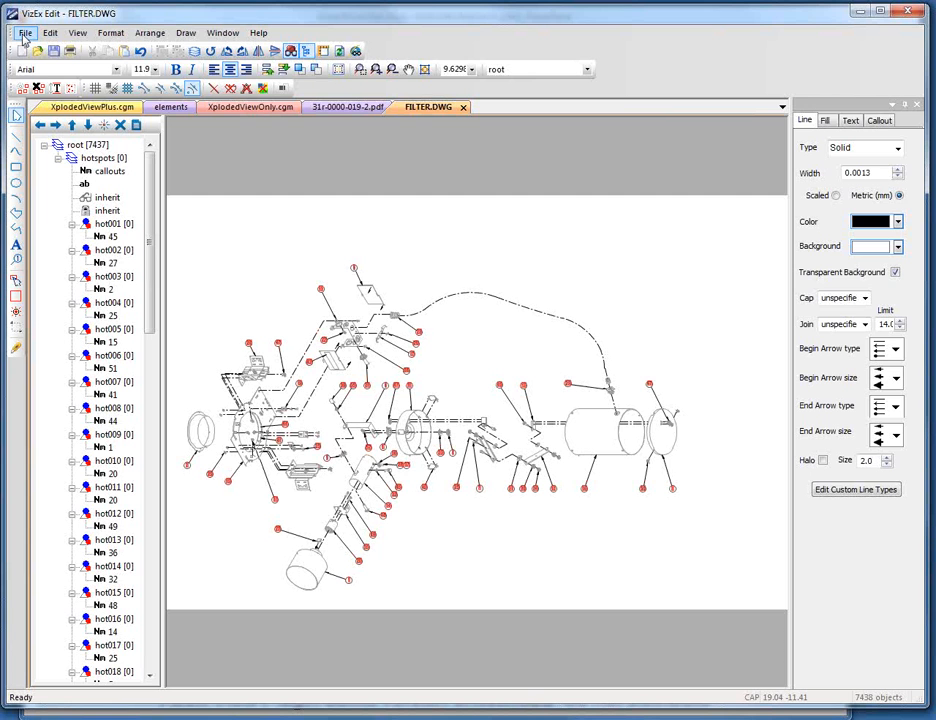
left_click(24, 36)
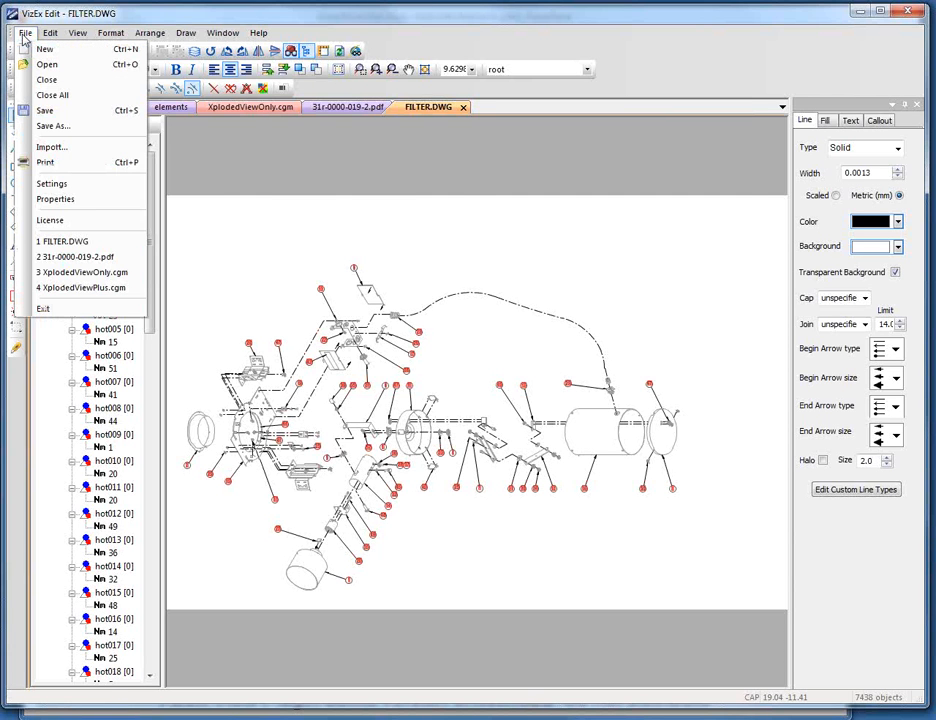
left_click(30, 64)
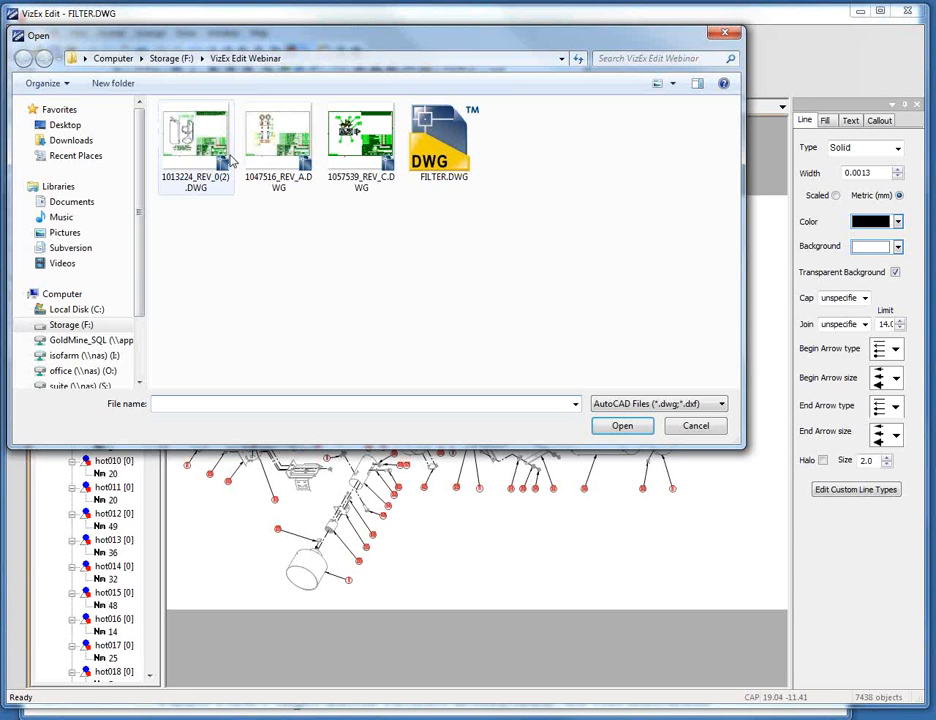
left_click(620, 404)
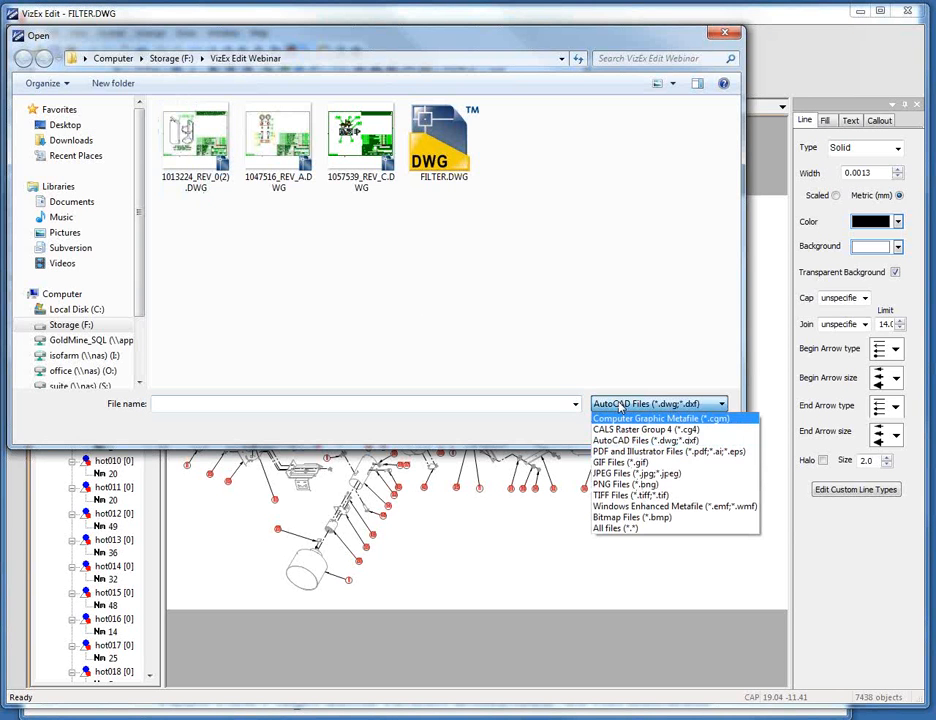
left_click(625, 418)
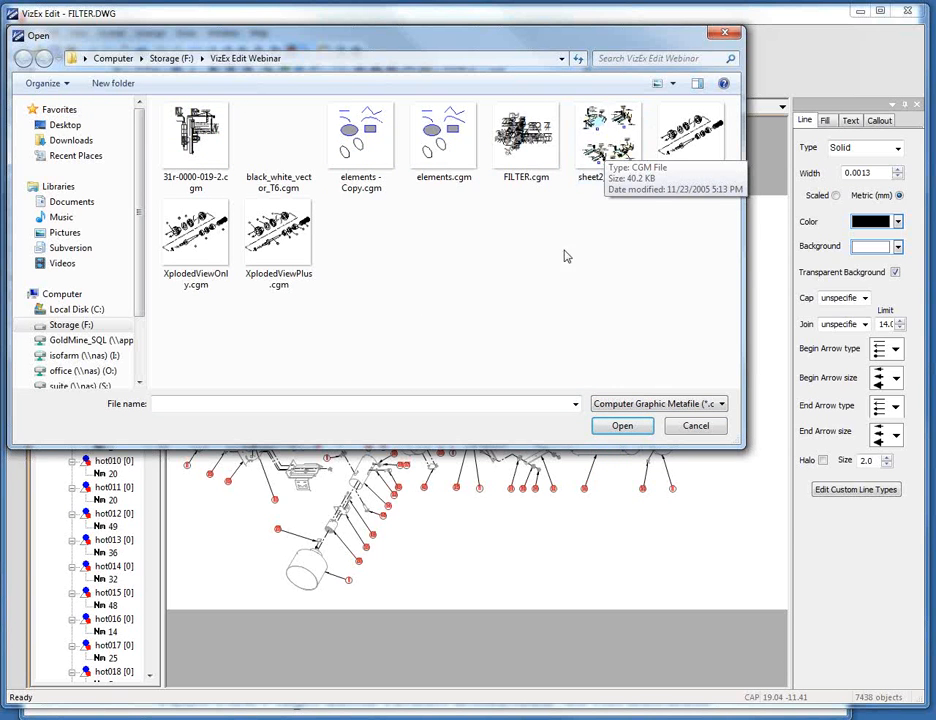
left_click(609, 140)
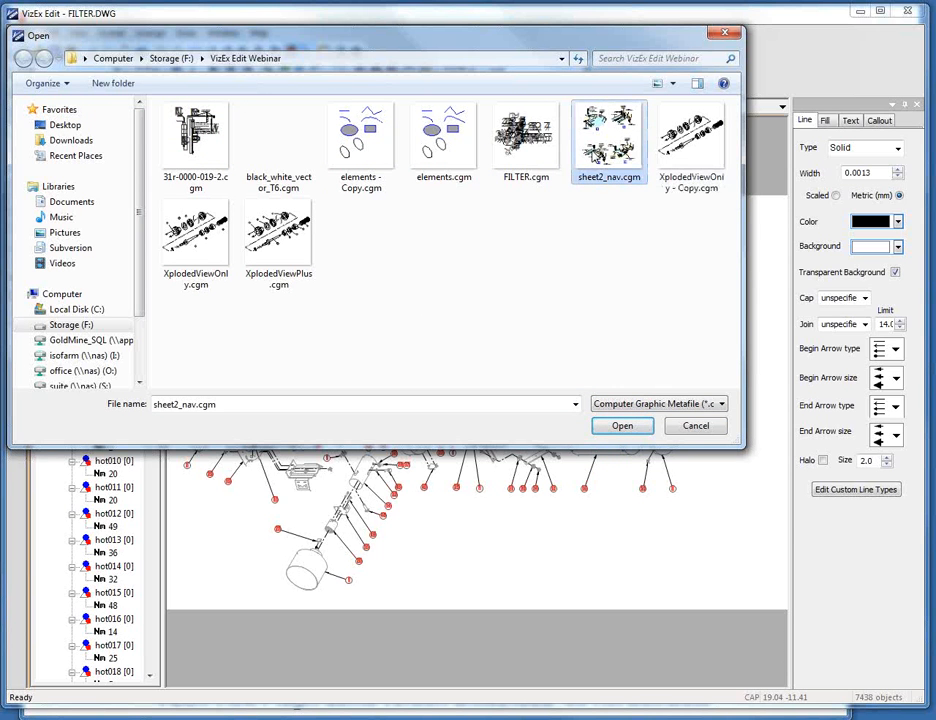
left_click(620, 426)
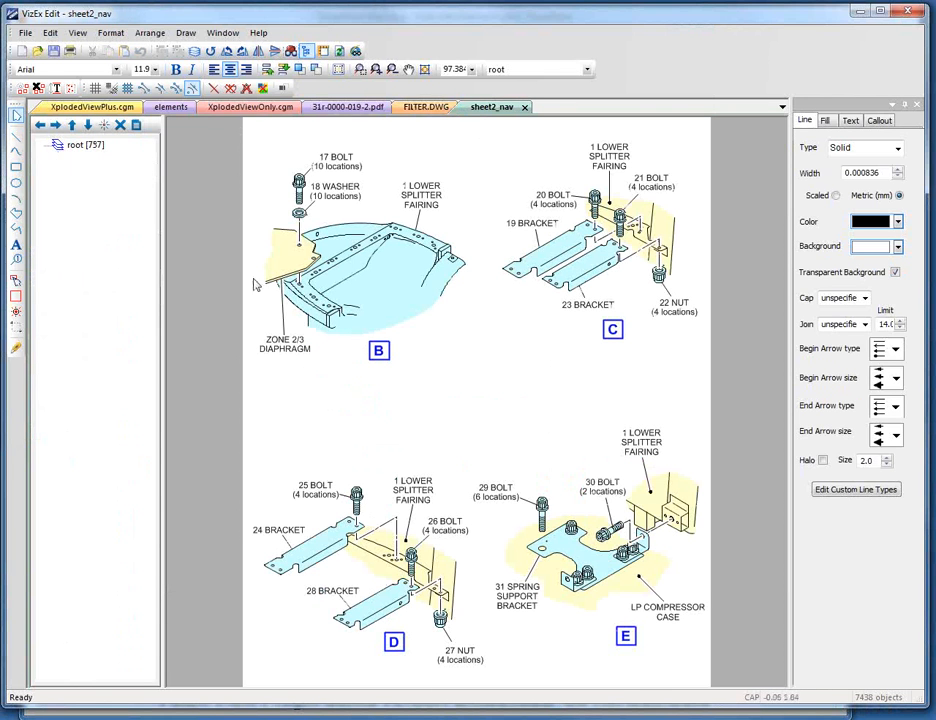
left_click(376, 282)
Open black_white_vector_T6.cgm and inspect the selectable objects by picking the aircraft and the curved outline of the exploded assembly below it
left_click(29, 34)
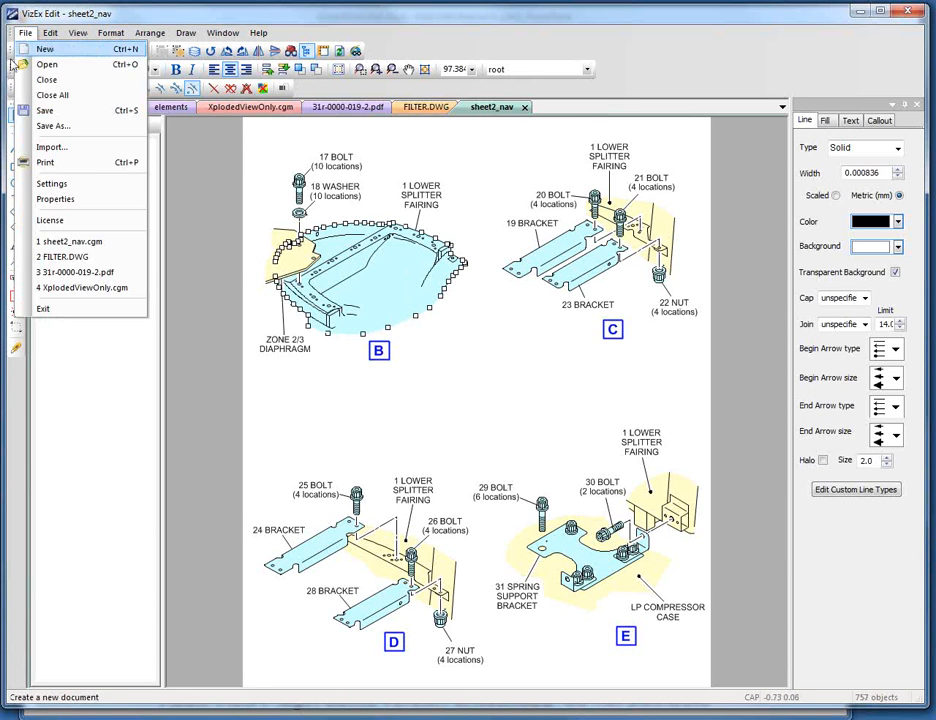
left_click(42, 64)
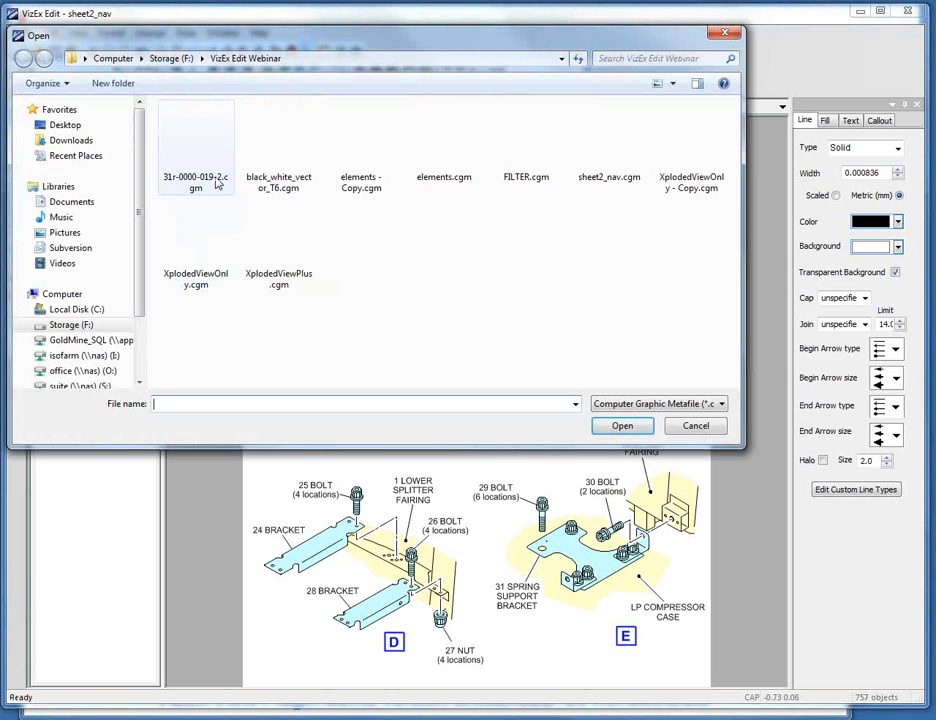
left_click(258, 182)
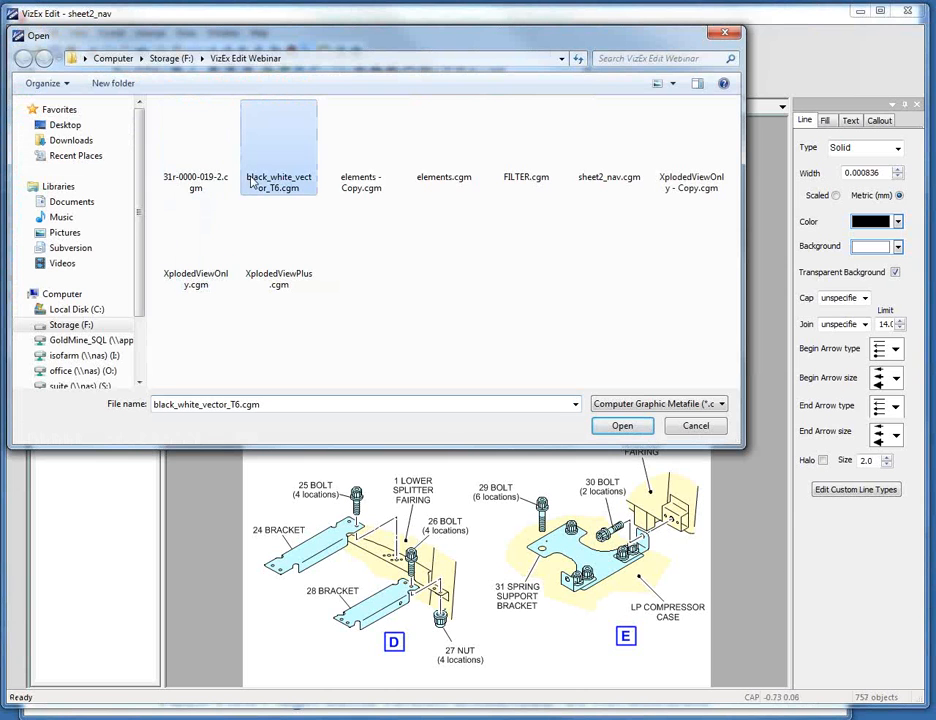
left_click(638, 430)
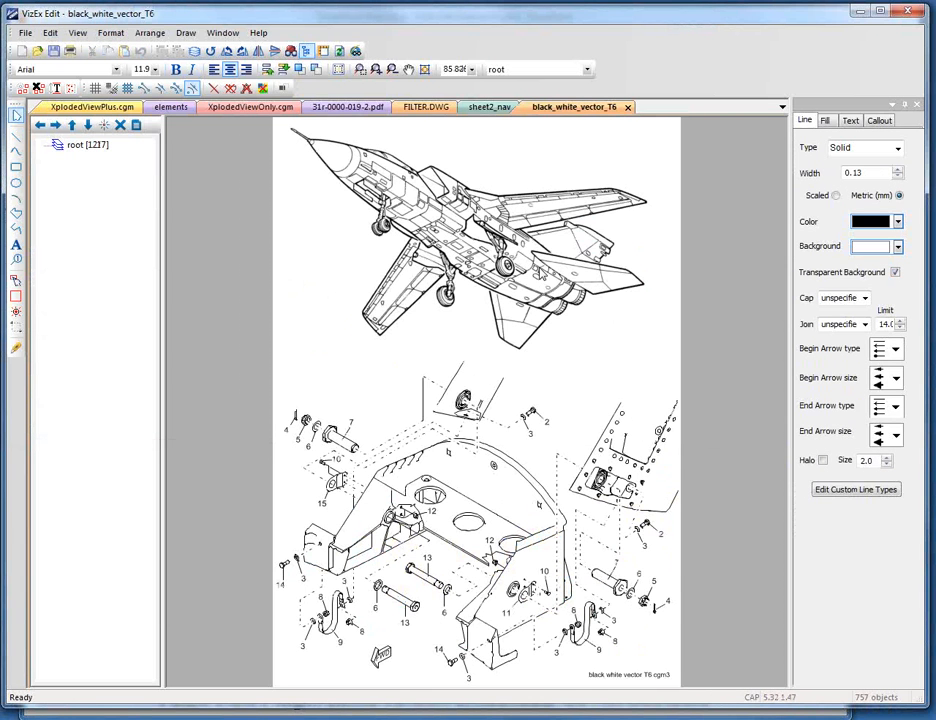
left_click(476, 236)
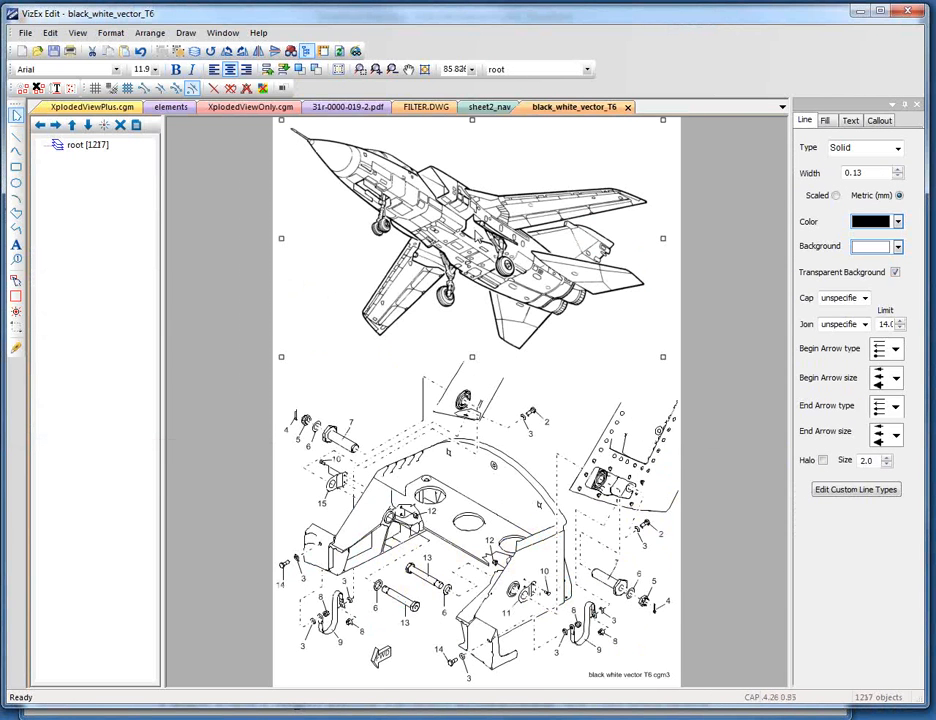
left_click(500, 455)
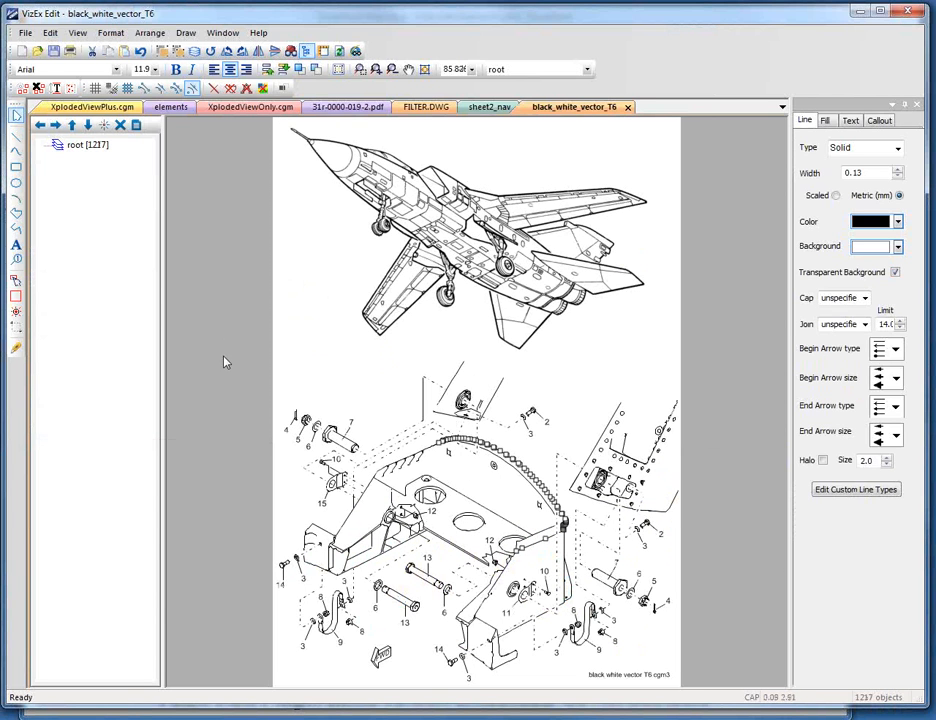
Display isometric gridlines over the black_white_vector_T6 drawing and close the drawing
left_click(95, 88)
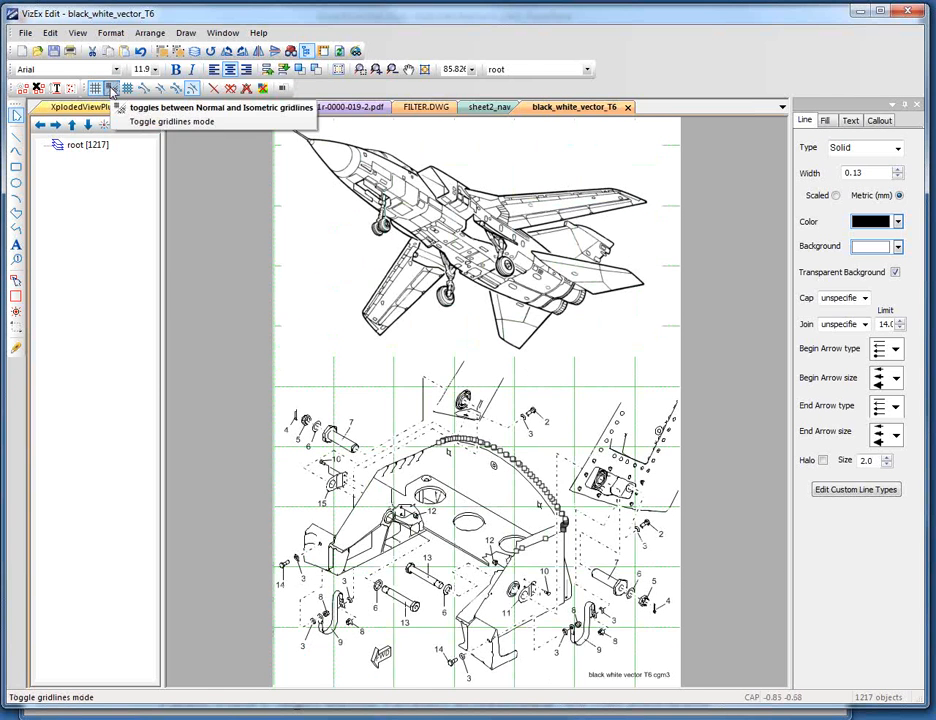
left_click(111, 88)
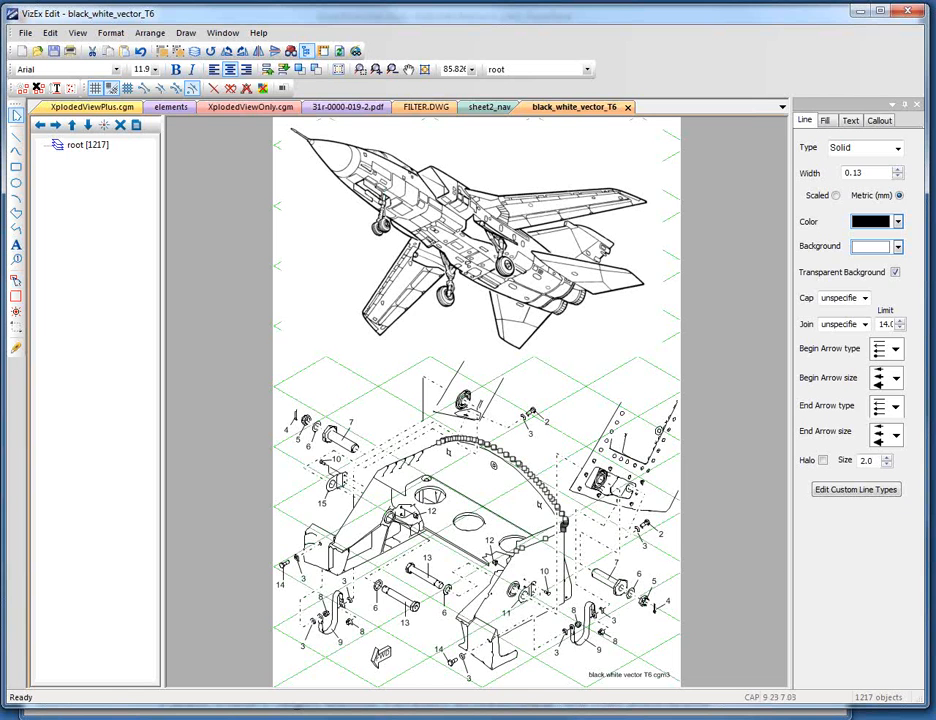
left_click(628, 107)
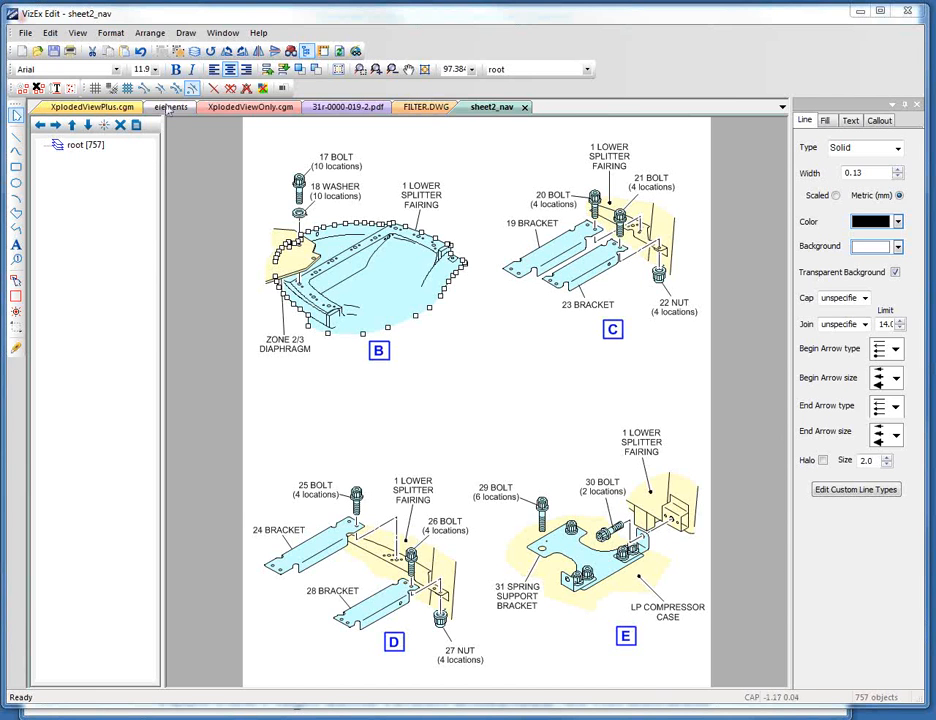
In XplodedViewPlus.cgm, modify hotspot hot009, setting its Id to hot010 and its Name to 10
left_click(102, 108)
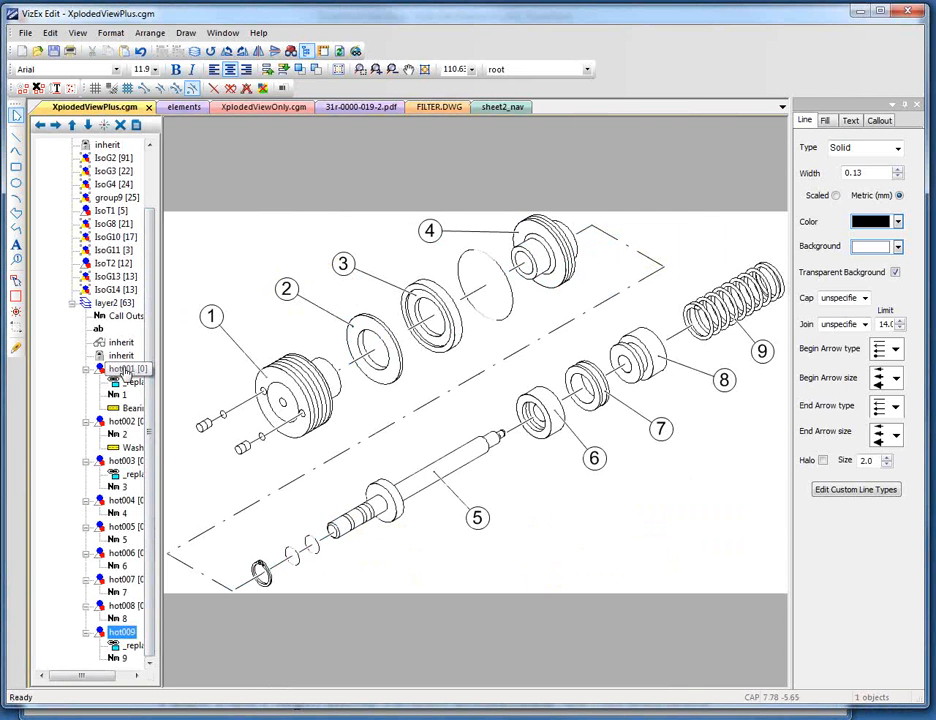
right_click(124, 370)
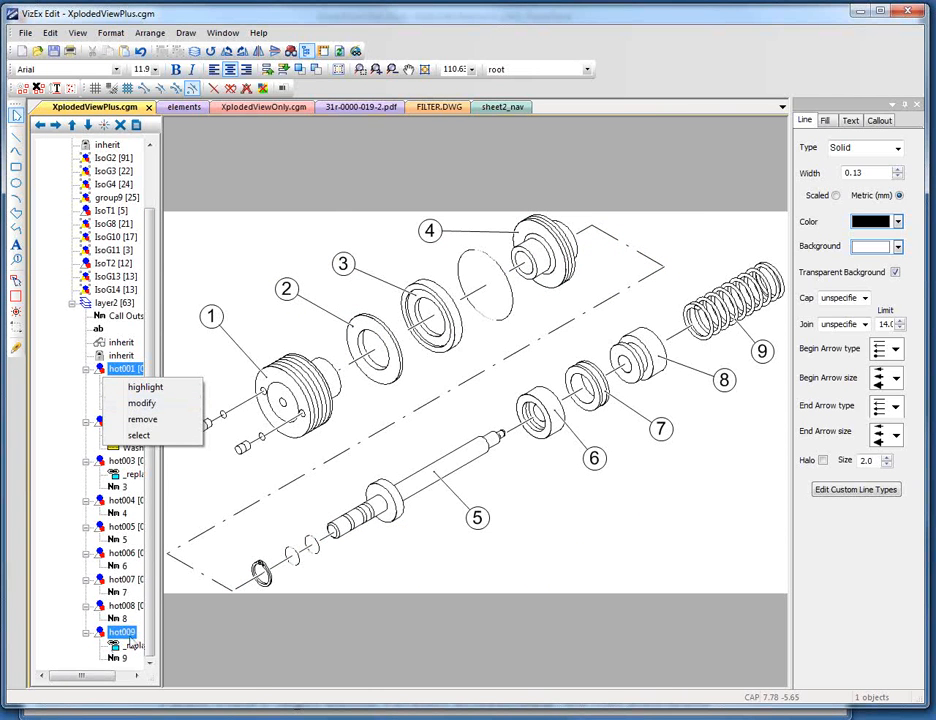
left_click(146, 634)
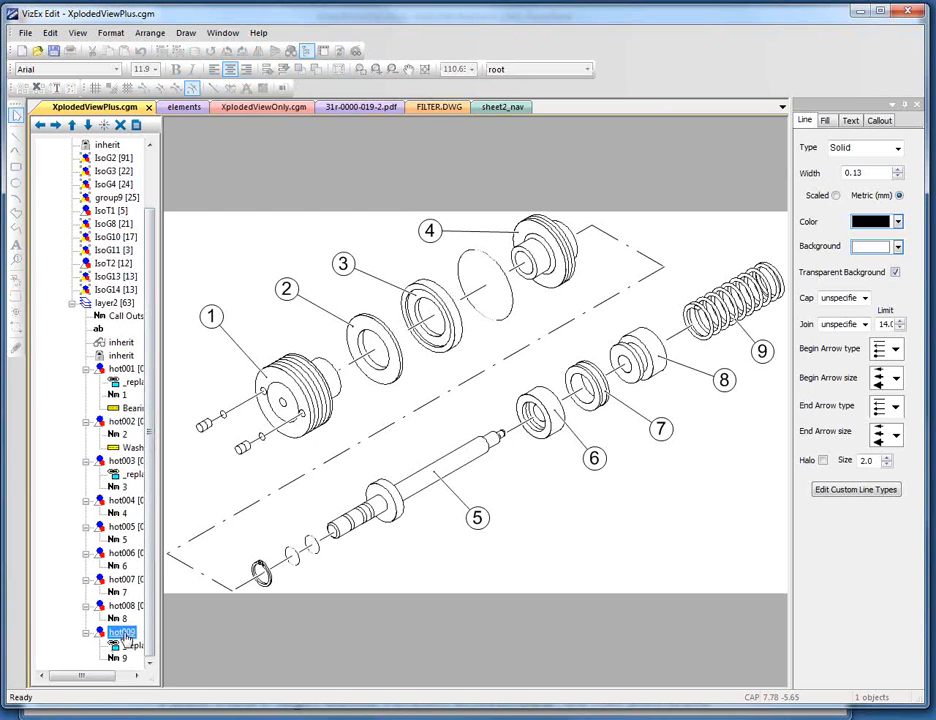
right_click(104, 641)
left_click(140, 668)
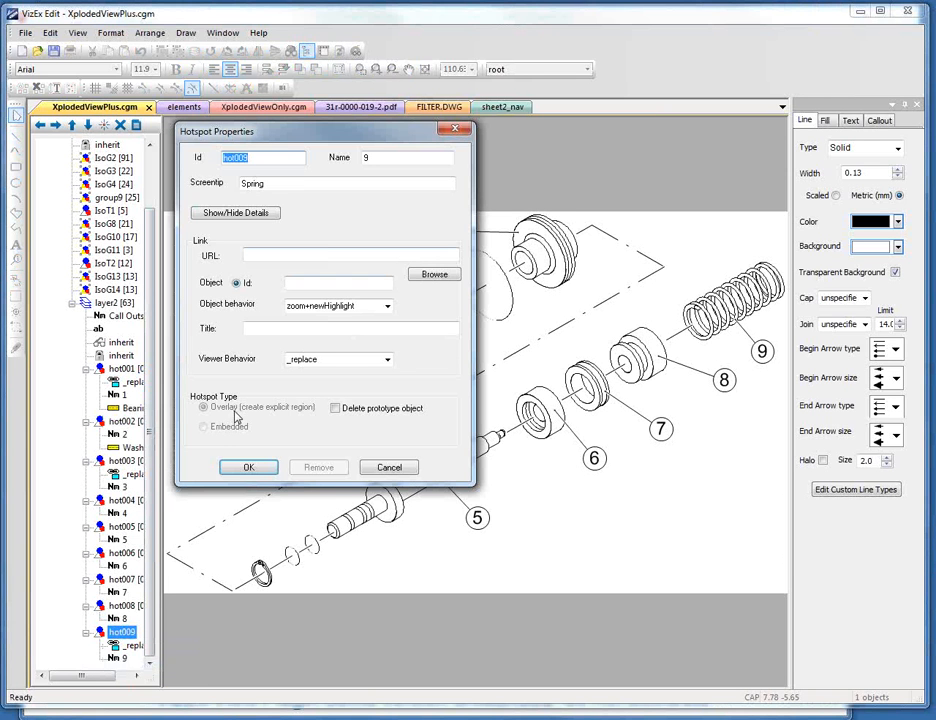
left_click(269, 158)
key("BackSpace")
key("BackSpace")
type("10")
double_click(387, 158)
type("10")
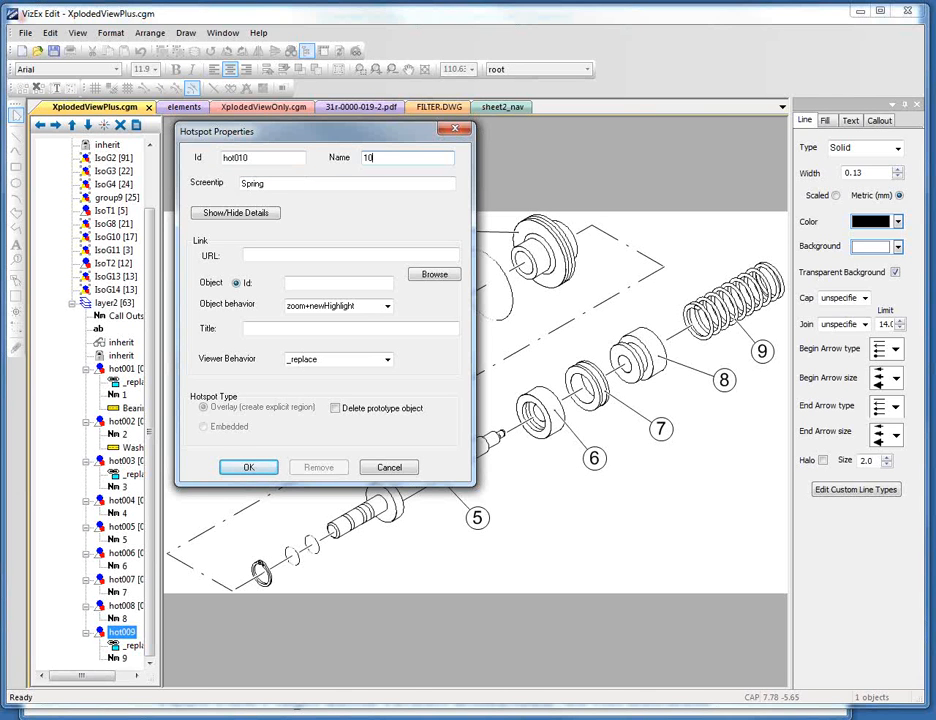
left_click(252, 468)
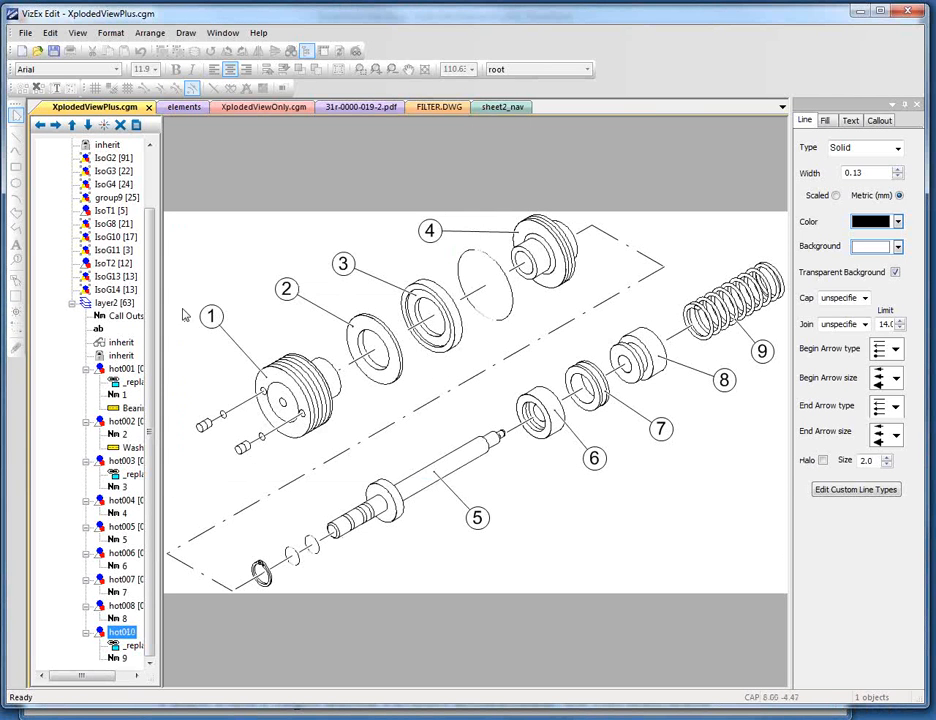
Select layer2 and examine the hotspot ID prefix among the application structure prefixes in the program settings
left_click(115, 303)
left_click(25, 32)
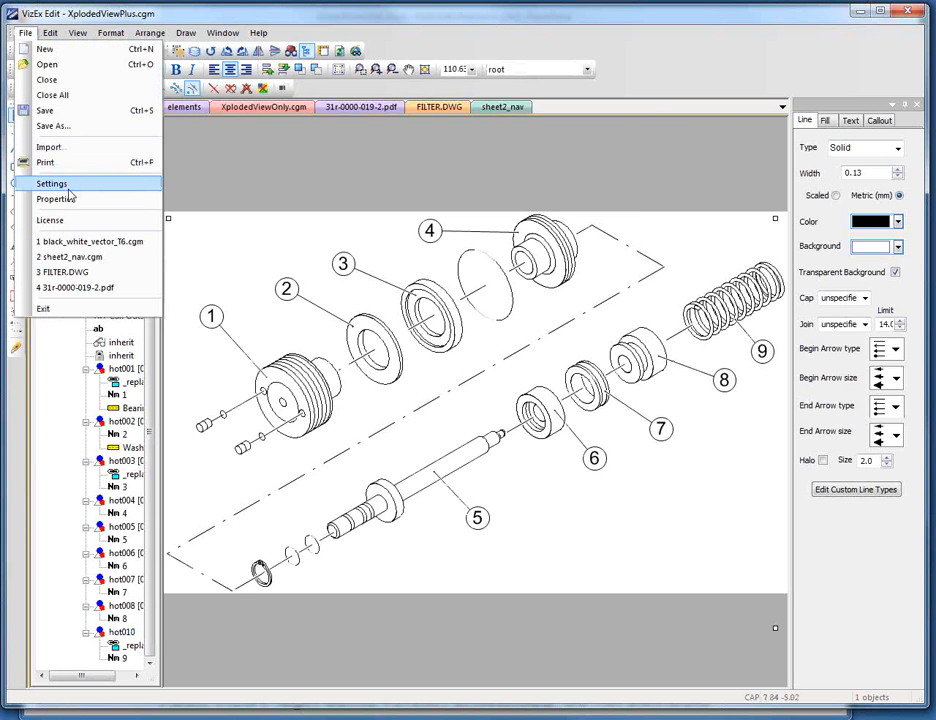
left_click(69, 190)
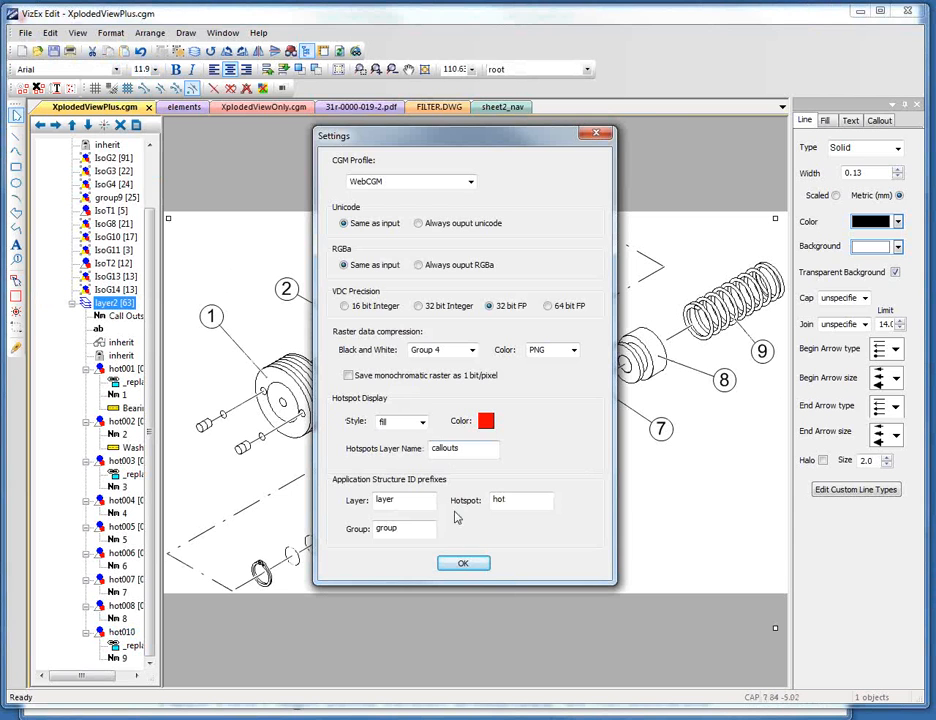
double_click(519, 502)
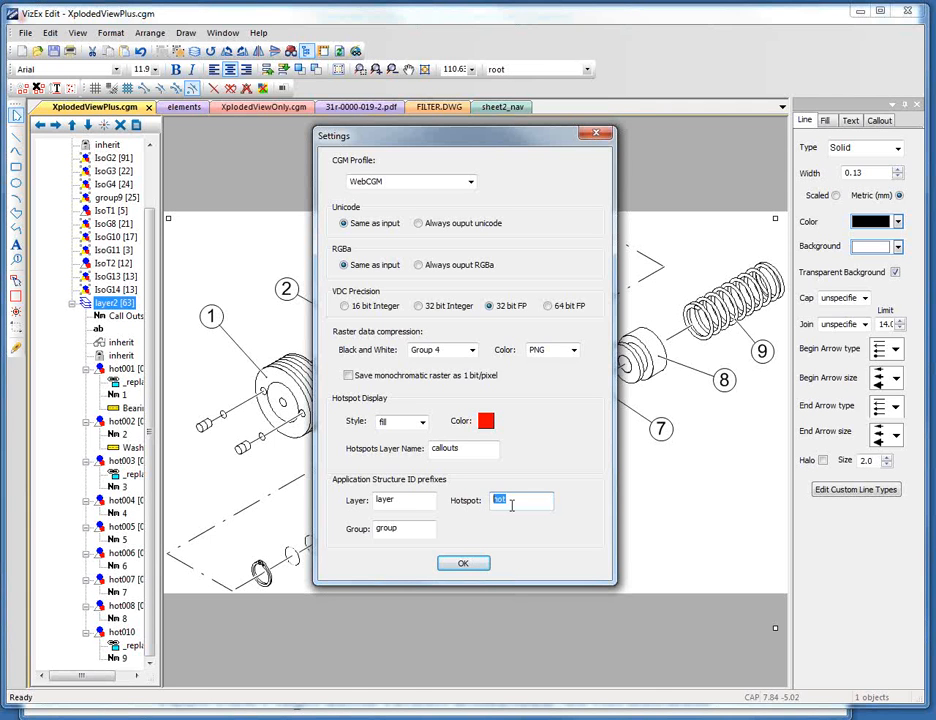
left_click(511, 505)
left_click_drag(511, 505, 477, 503)
left_click(460, 568)
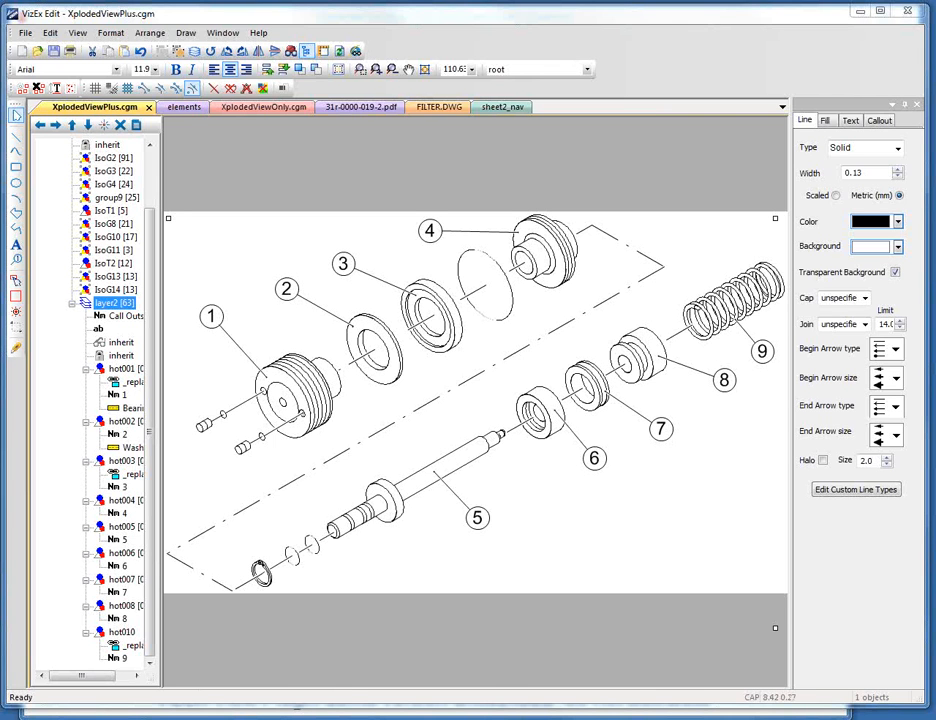
Switch to the PowerPoint slide show VizEx Edit WebinarV2.pptx and advance from Q&A to the Summary slide
left_click(300, 714)
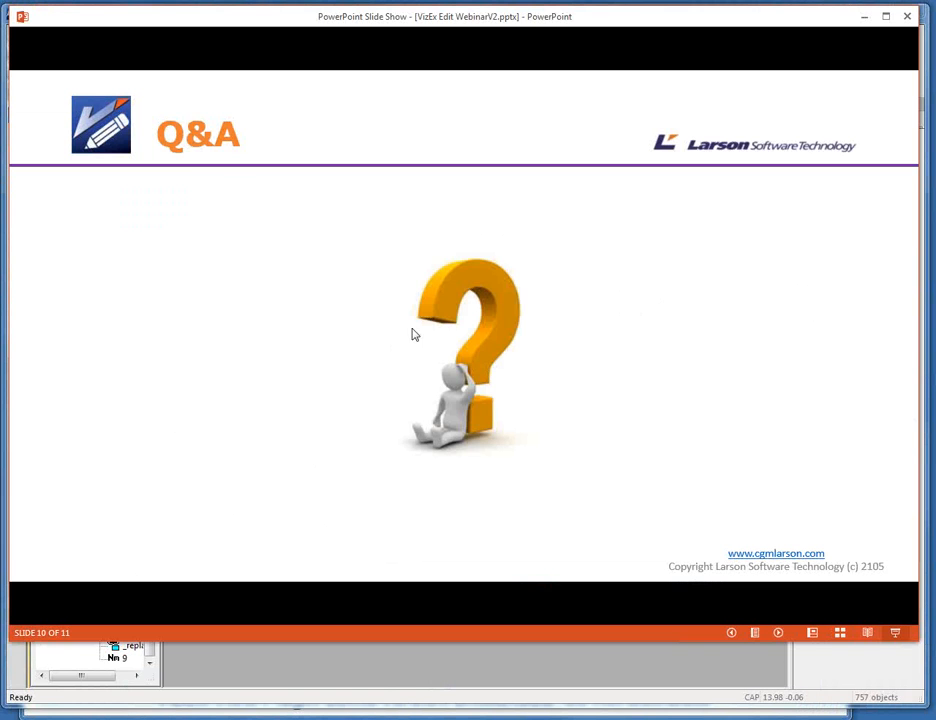
left_click(326, 317)
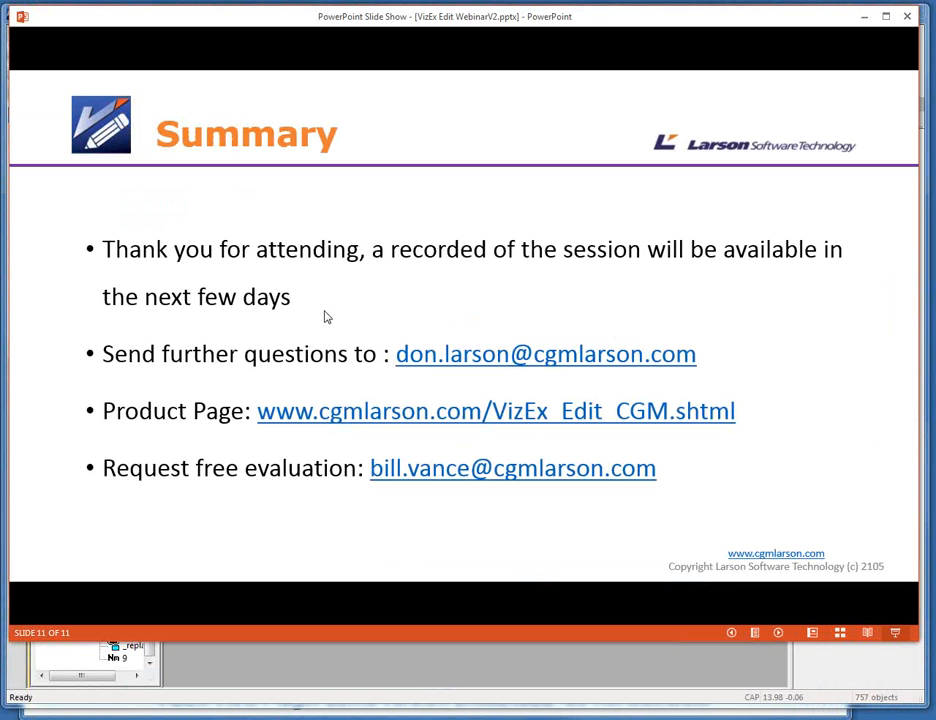